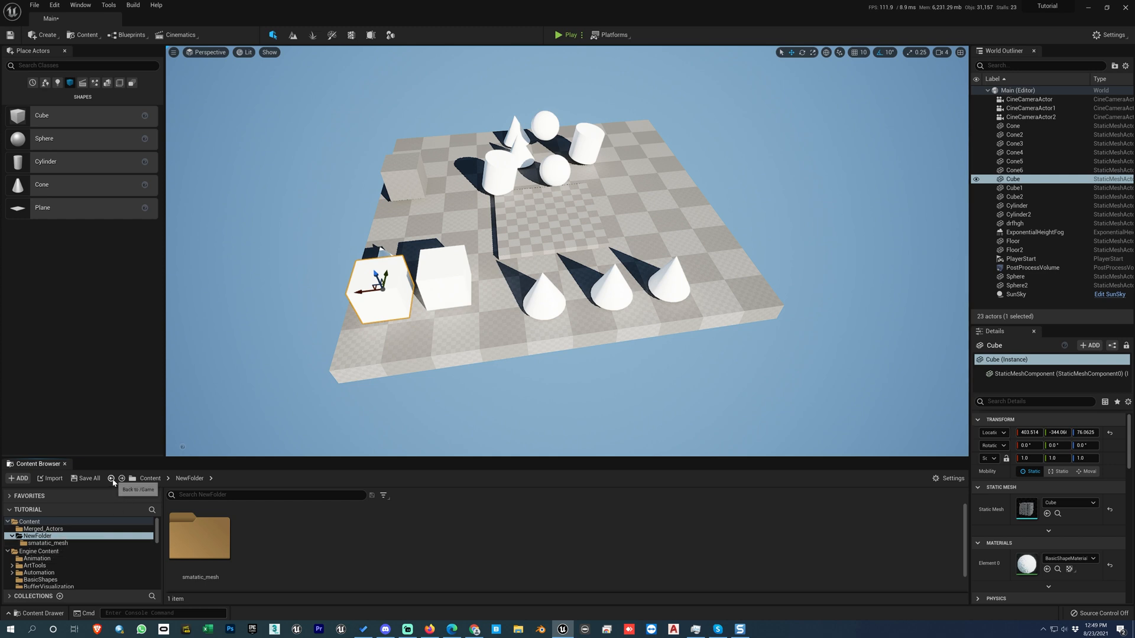
Go up to the Content folder and step back and forward through the previously visited folders.
{"action": "left_click", "coordinate": [150, 478]}
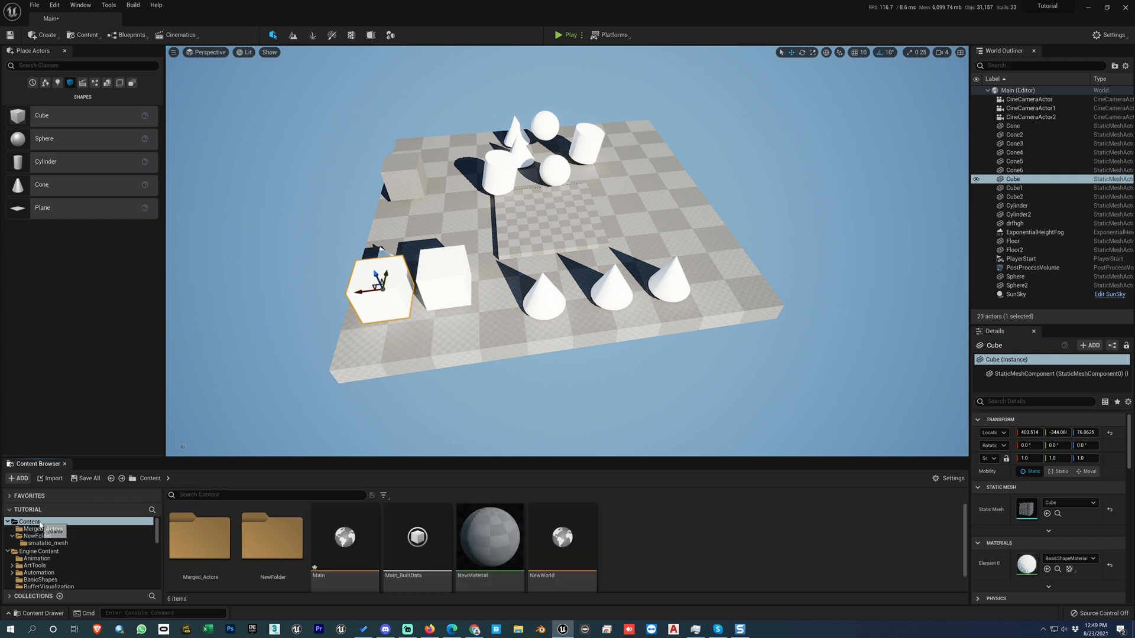
{"action": "left_click", "coordinate": [111, 478]}
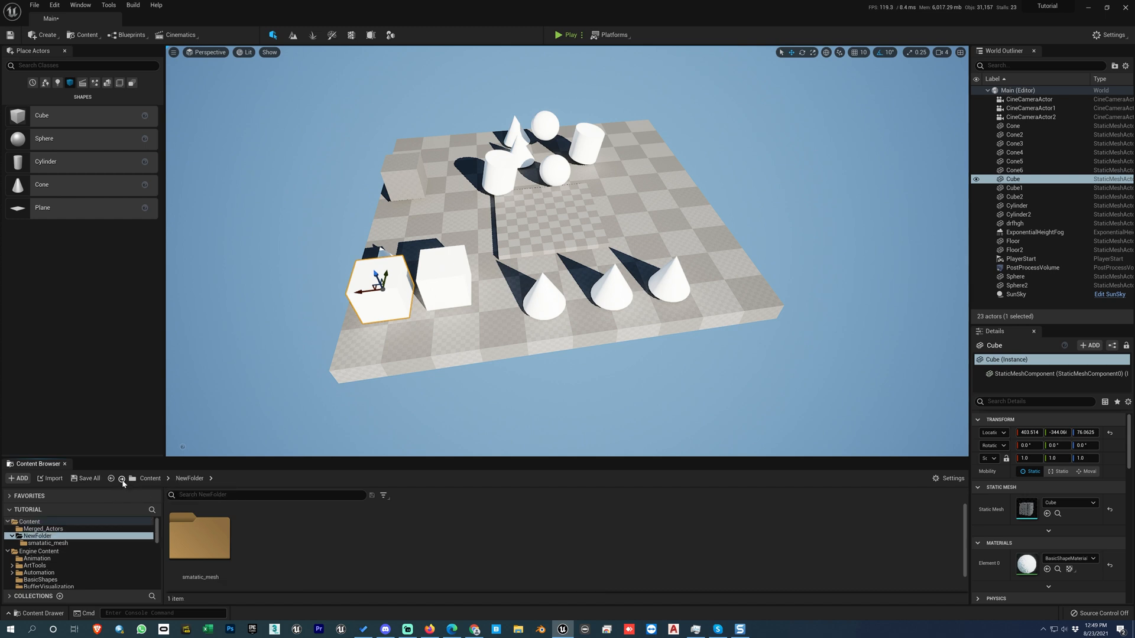
{"action": "left_click", "coordinate": [113, 477]}
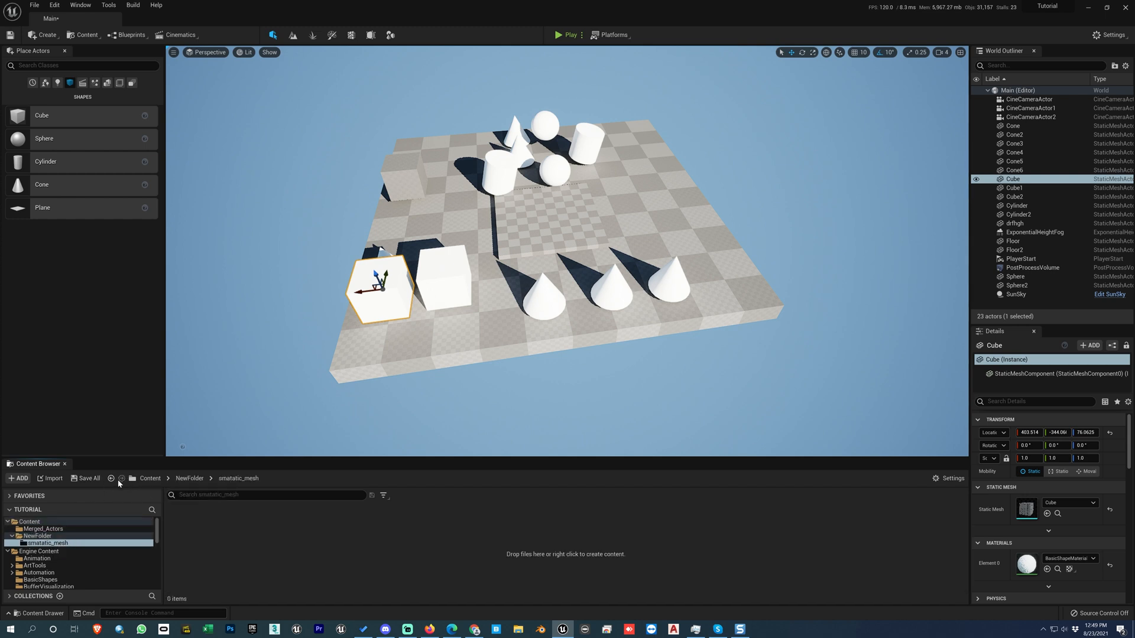
Browse the Merged_Actors, Content, NewFolder and smatatic_mesh folders in the project's folder tree.
{"action": "left_click", "coordinate": [44, 530]}
{"action": "left_click", "coordinate": [32, 522]}
{"action": "left_click", "coordinate": [37, 536]}
{"action": "left_click", "coordinate": [41, 543]}
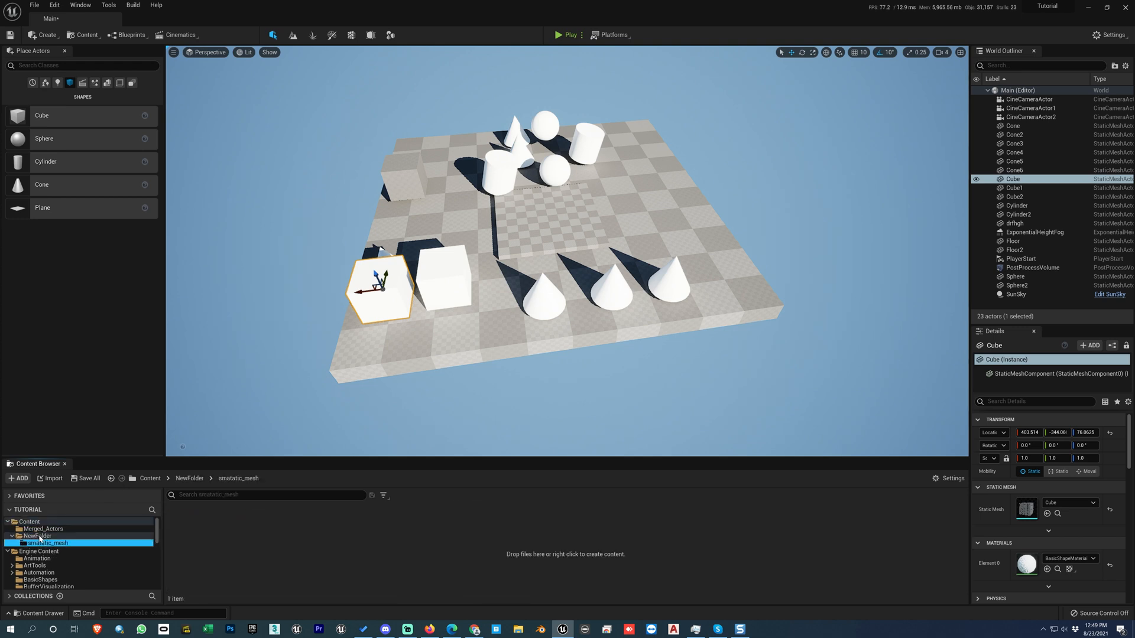
{"action": "left_click", "coordinate": [38, 529]}
{"action": "left_click", "coordinate": [33, 522]}
{"action": "left_click", "coordinate": [37, 536]}
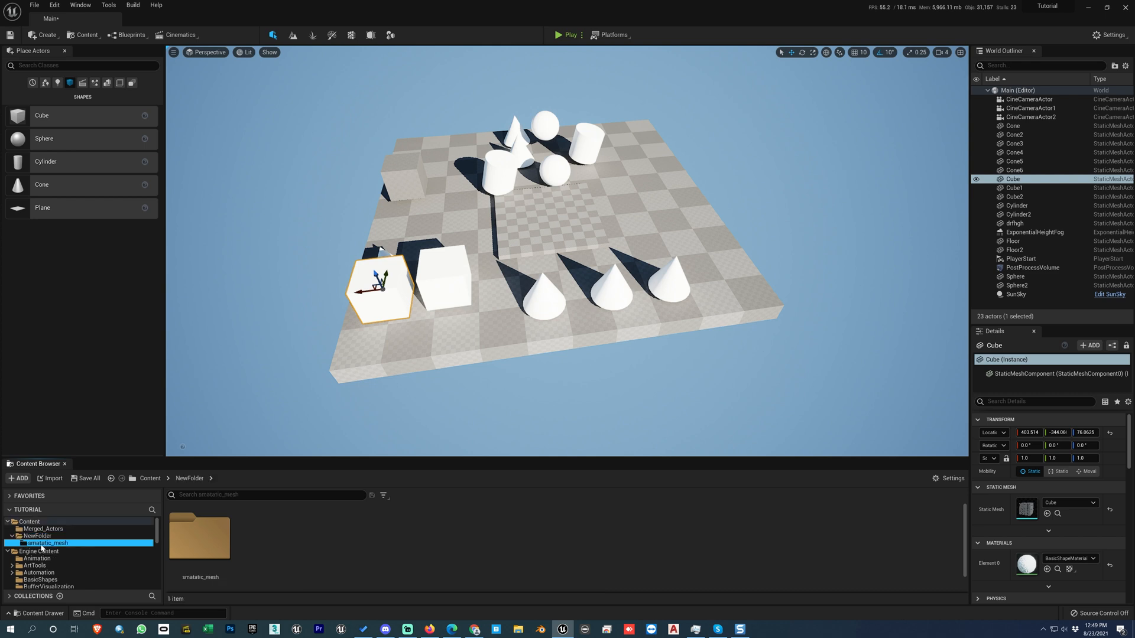
{"action": "left_click", "coordinate": [41, 543]}
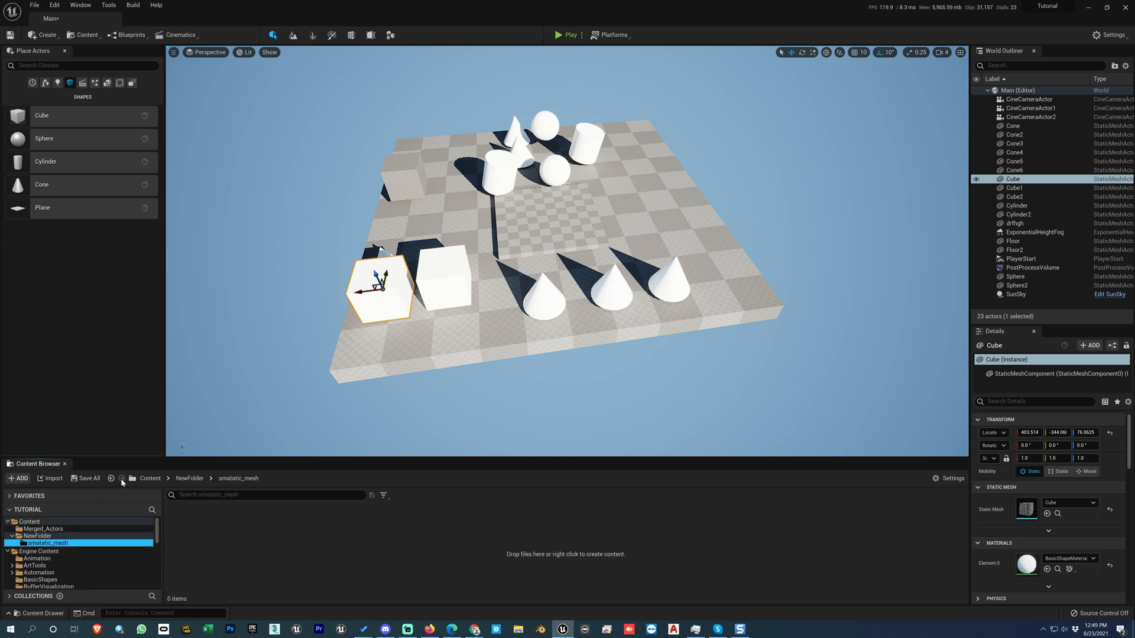
Use the path picker to view the Merged_Actors folder and Content's NewFolder.
{"action": "left_click", "coordinate": [132, 478]}
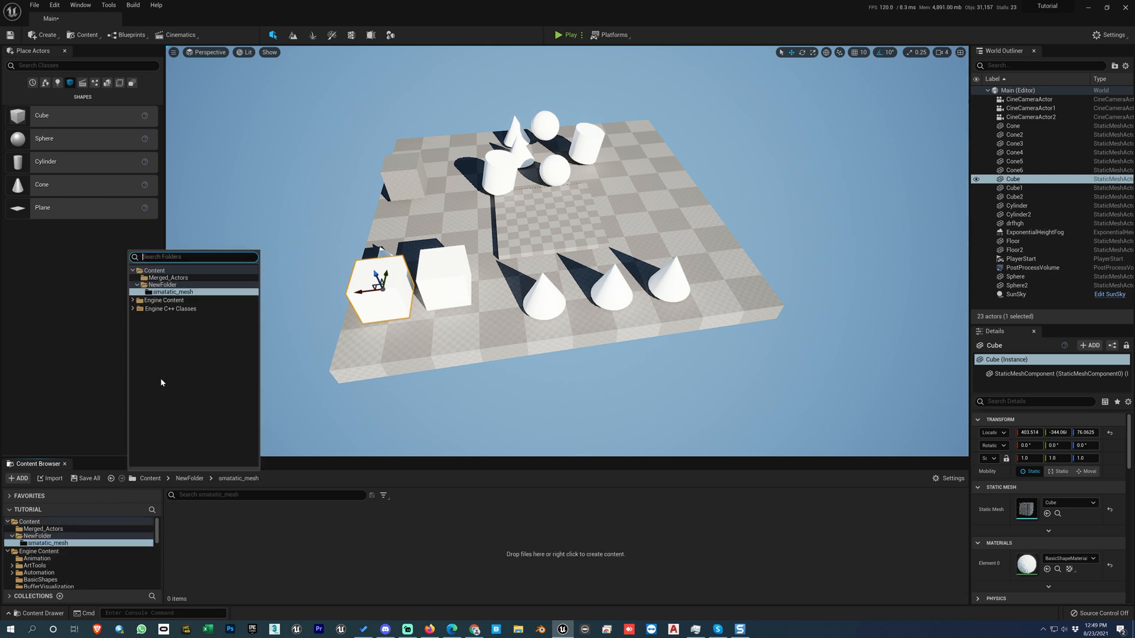
{"action": "left_click", "coordinate": [229, 543]}
{"action": "left_click", "coordinate": [133, 479]}
{"action": "left_click", "coordinate": [168, 278]}
{"action": "left_click", "coordinate": [131, 478]}
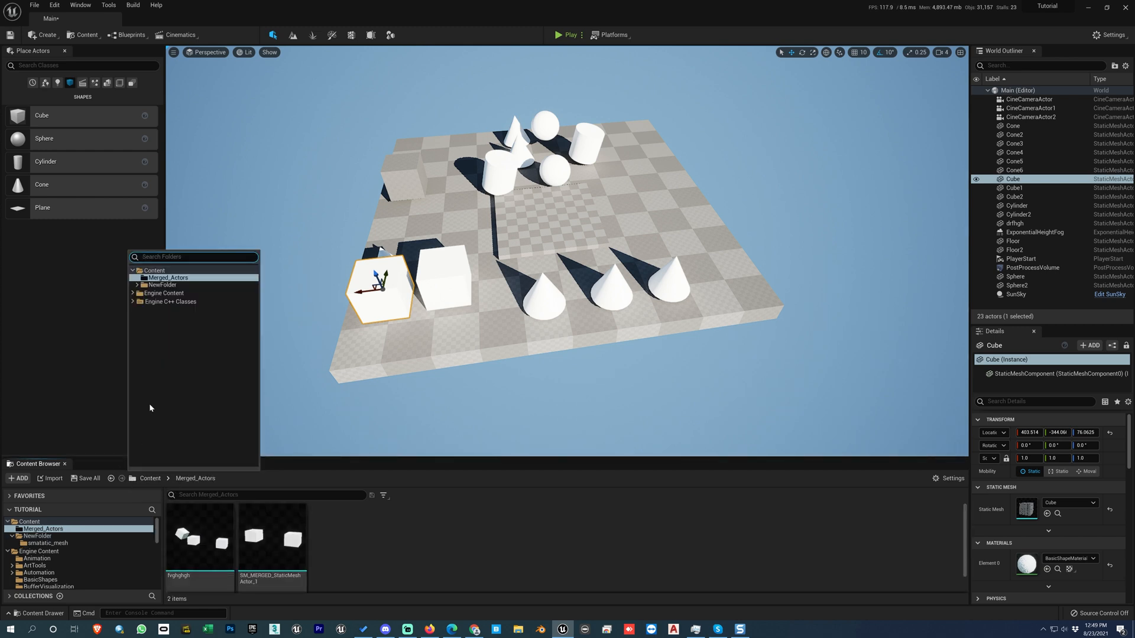
{"action": "left_click", "coordinate": [163, 285]}
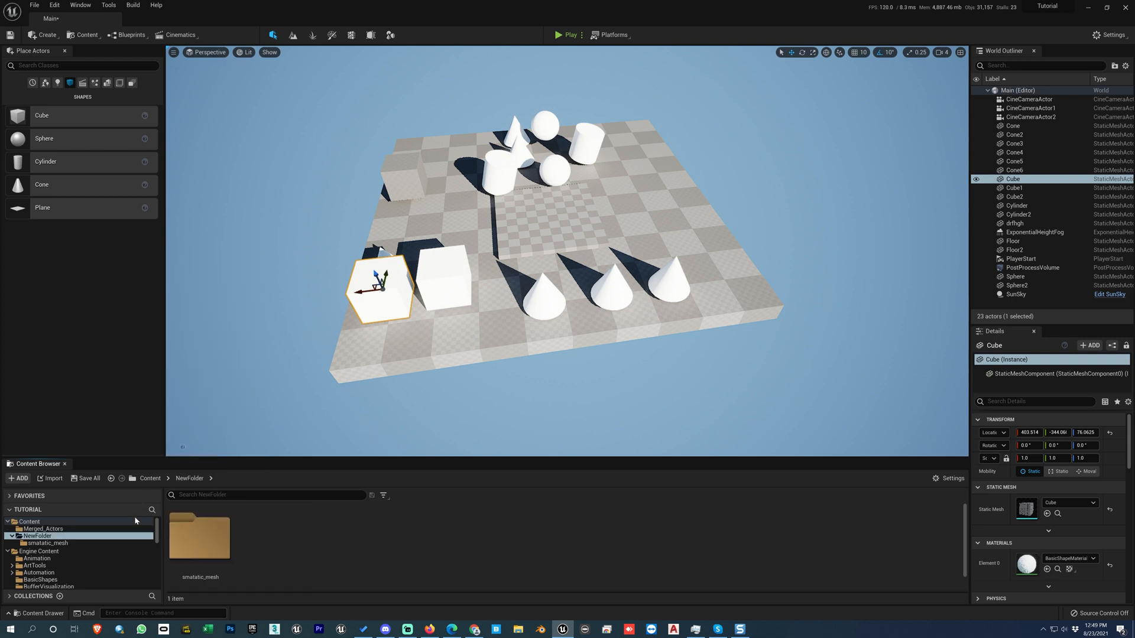
View the Engine Content folder and return to smatatic_mesh, checking its parent NewFolder through the path.
{"action": "left_click", "coordinate": [39, 551]}
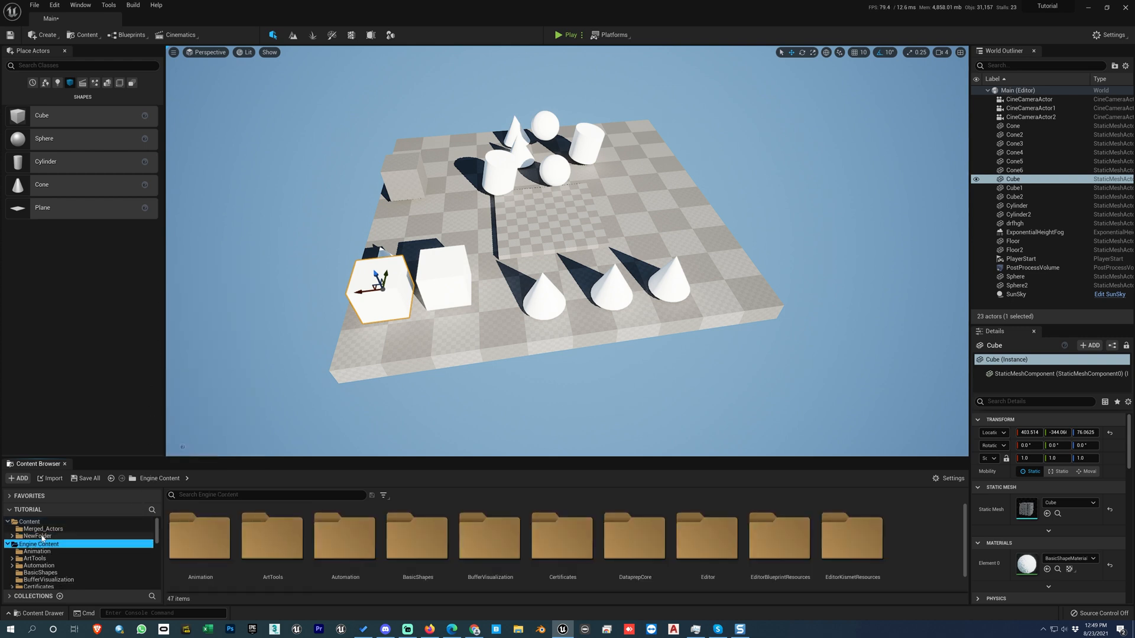
{"action": "double_click", "coordinate": [38, 536]}
{"action": "left_click", "coordinate": [48, 543]}
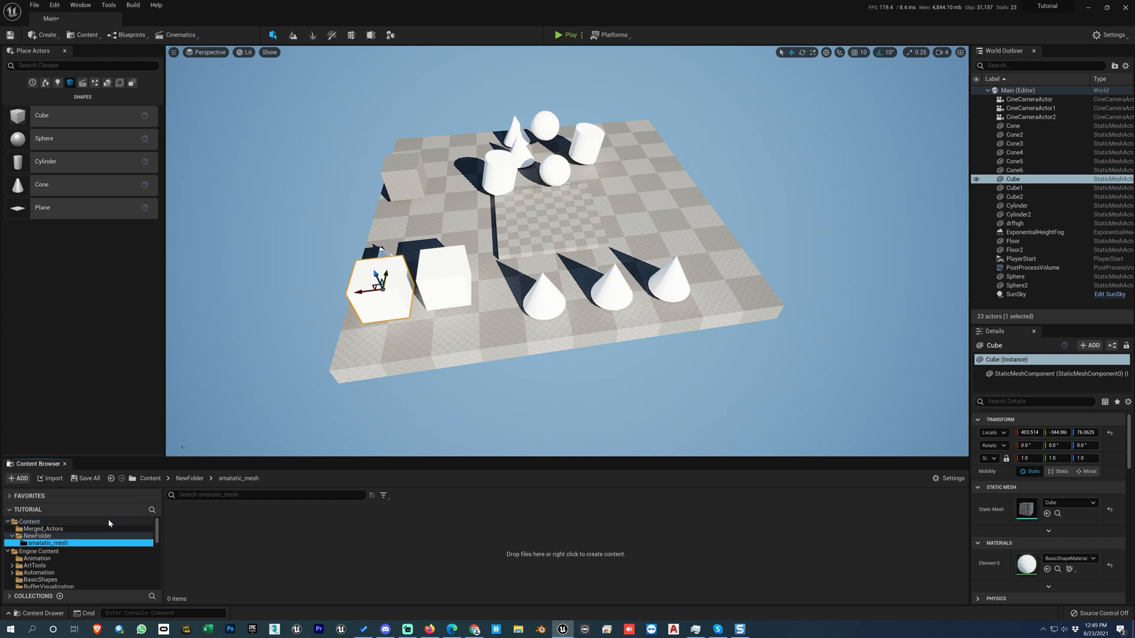
{"action": "left_click", "coordinate": [192, 479]}
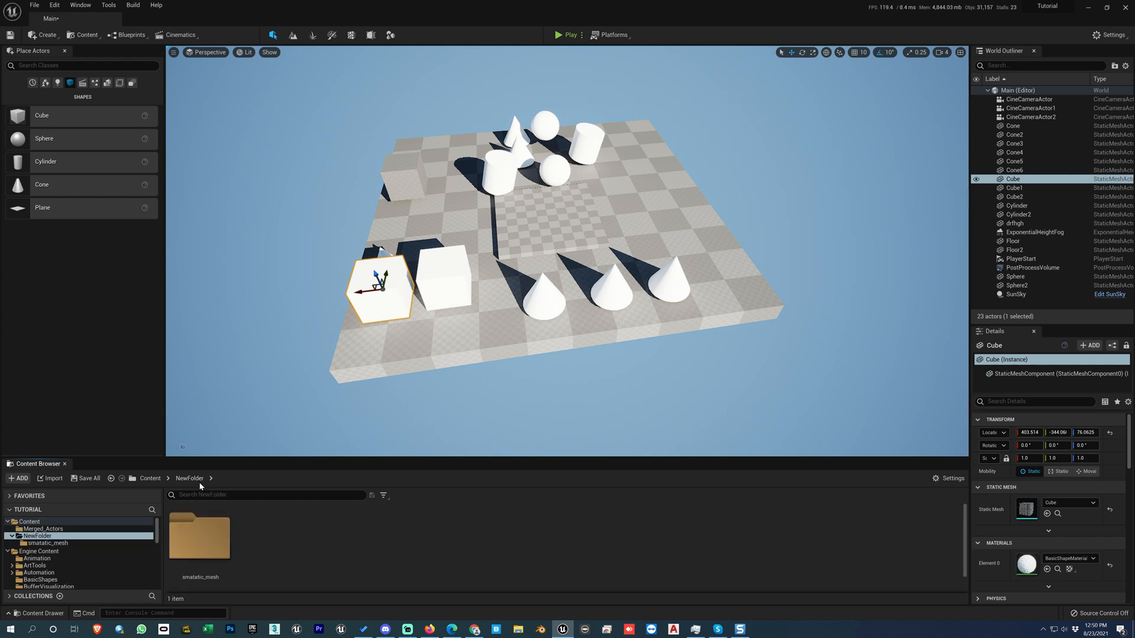
{"action": "left_click", "coordinate": [47, 543]}
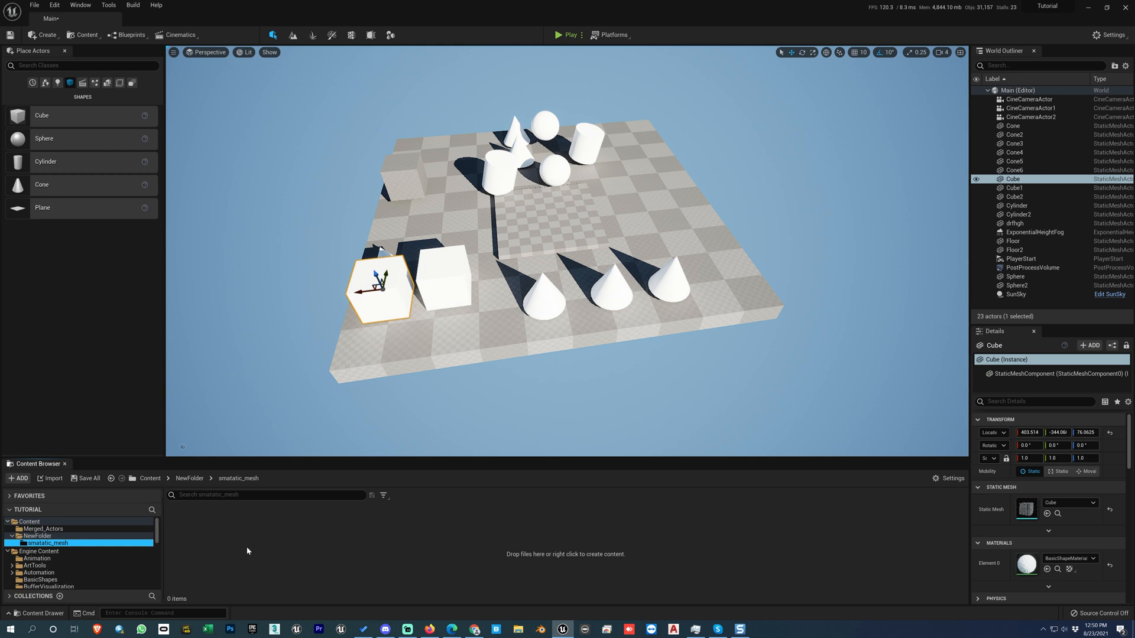
{"action": "left_click", "coordinate": [228, 534]}
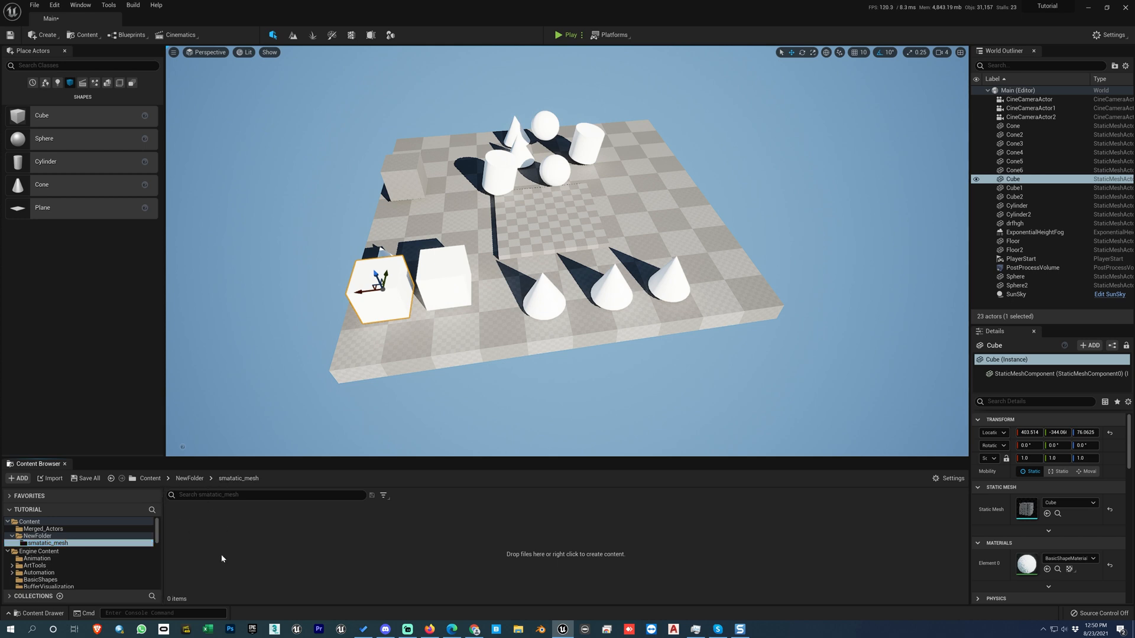
Create a subfolder inside Merged_Actors, keeping the default name NewFolder.
{"action": "left_click", "coordinate": [41, 529]}
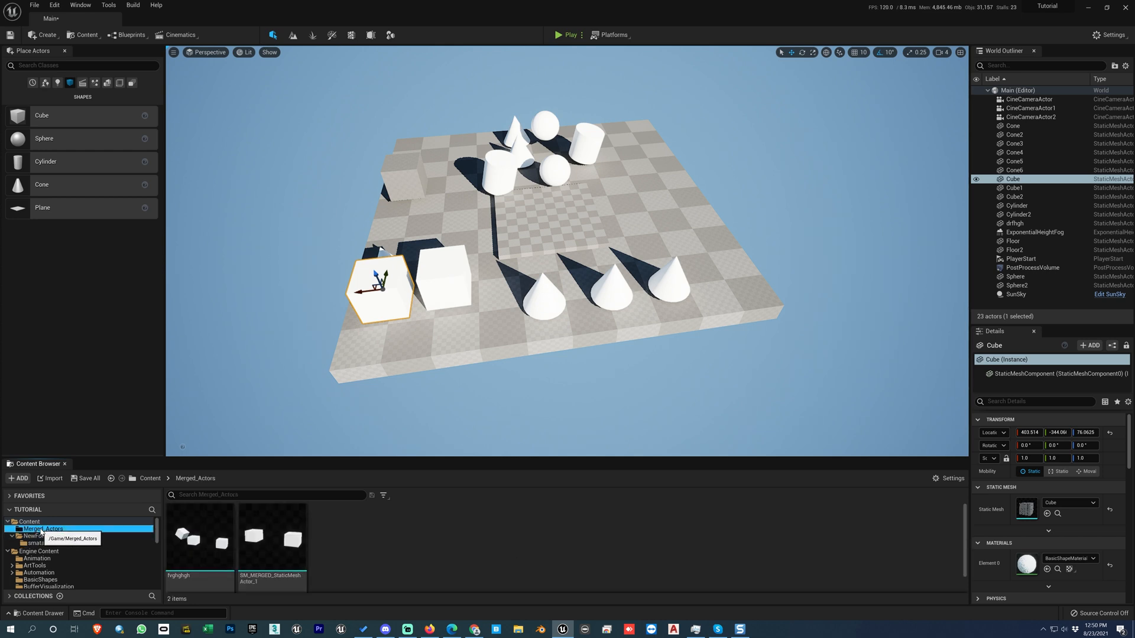
{"action": "left_click", "coordinate": [43, 536]}
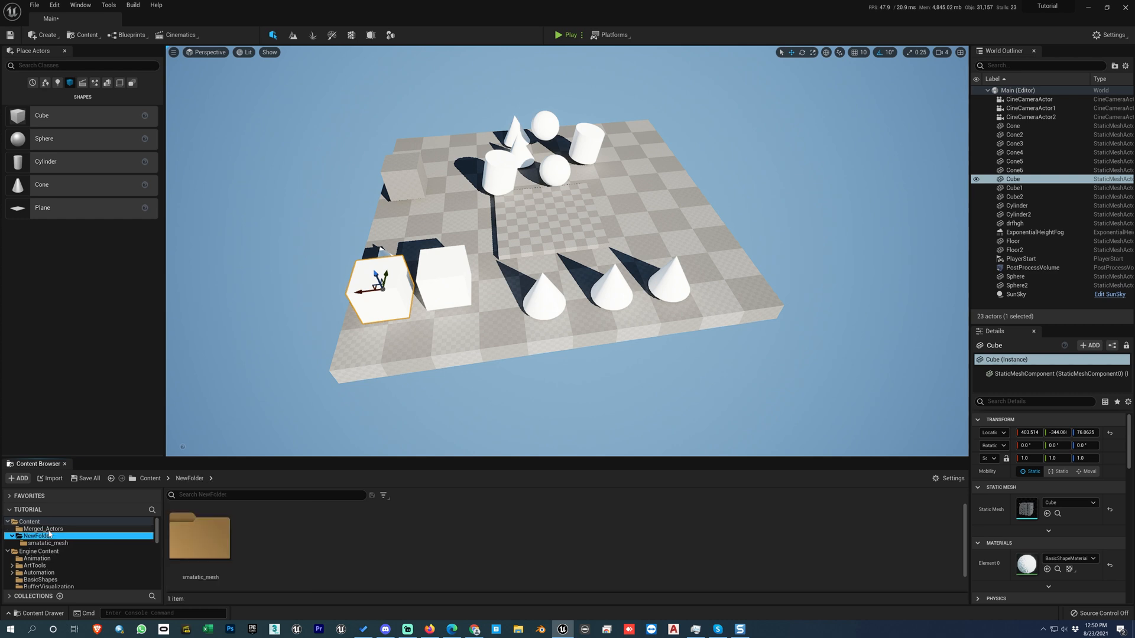
{"action": "left_click", "coordinate": [50, 530]}
{"action": "right_click", "coordinate": [57, 532]}
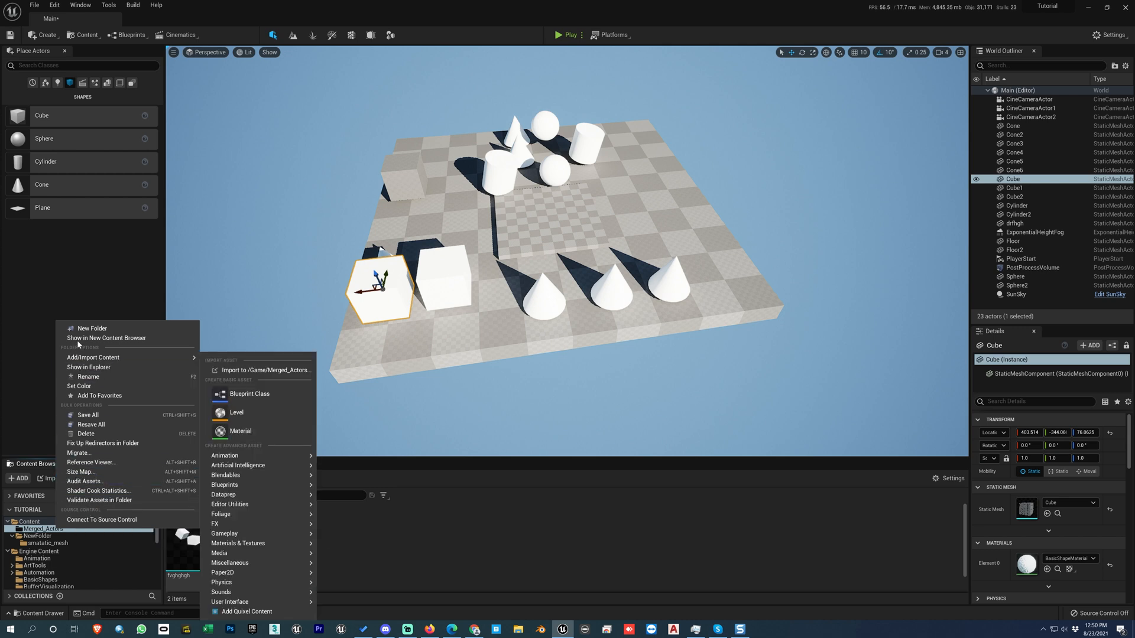
{"action": "left_click", "coordinate": [89, 329]}
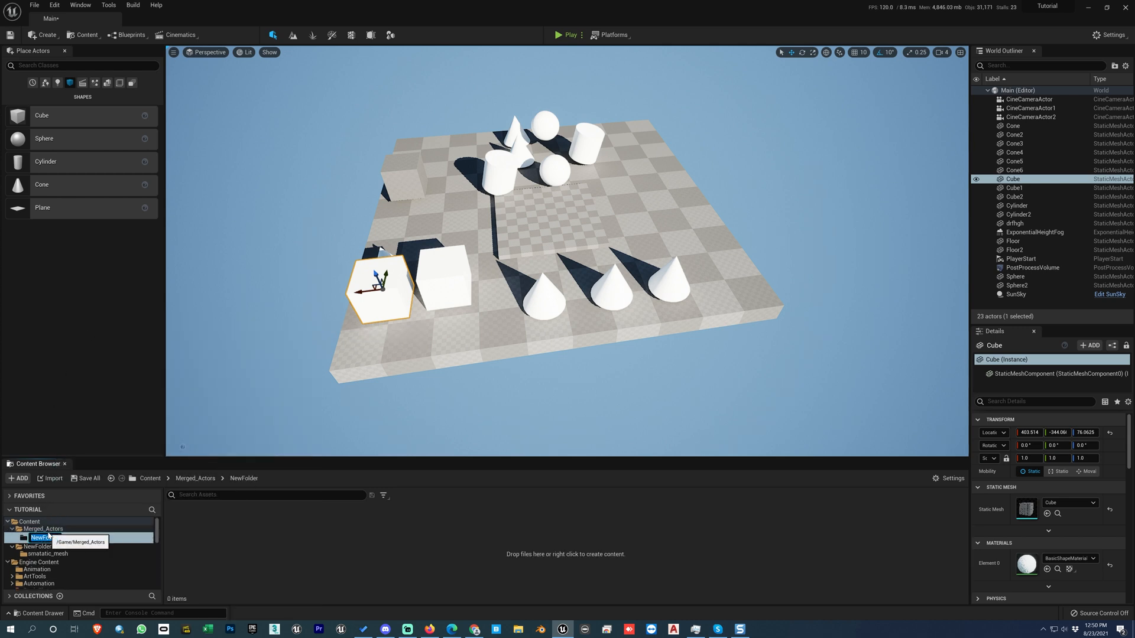
{"action": "key", "text": "Return"}
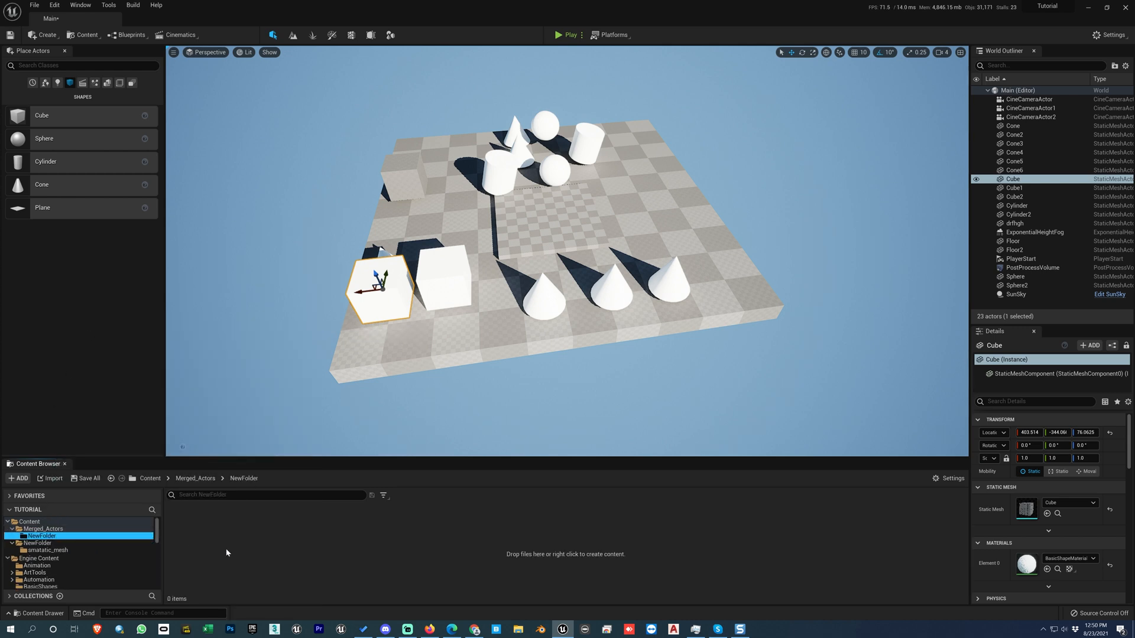
Create a material with the default name NewMaterial inside the Merged_Actors subfolder.
{"action": "right_click", "coordinate": [236, 550]}
{"action": "left_click", "coordinate": [278, 367]}
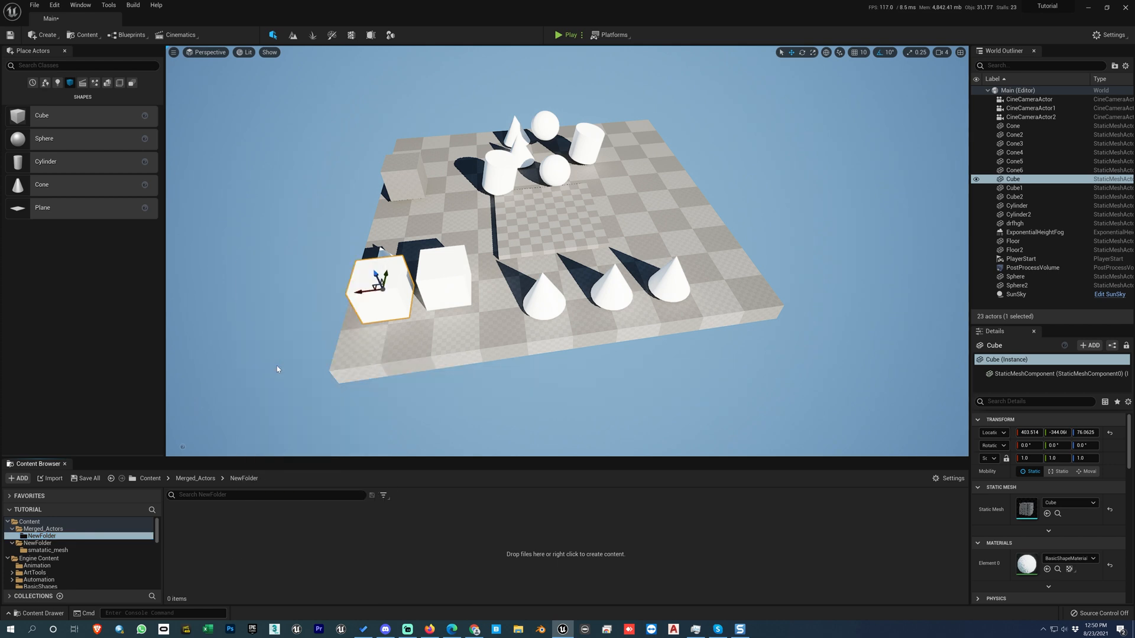
{"action": "right_click", "coordinate": [325, 543]}
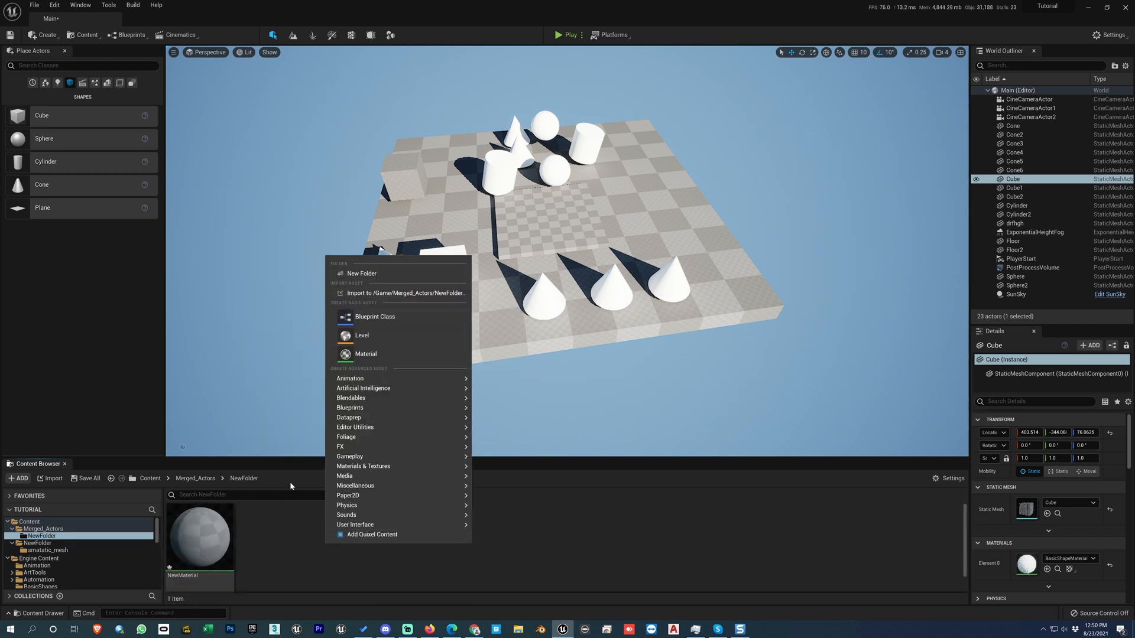
{"action": "left_click", "coordinate": [271, 547]}
{"action": "left_click", "coordinate": [39, 536]}
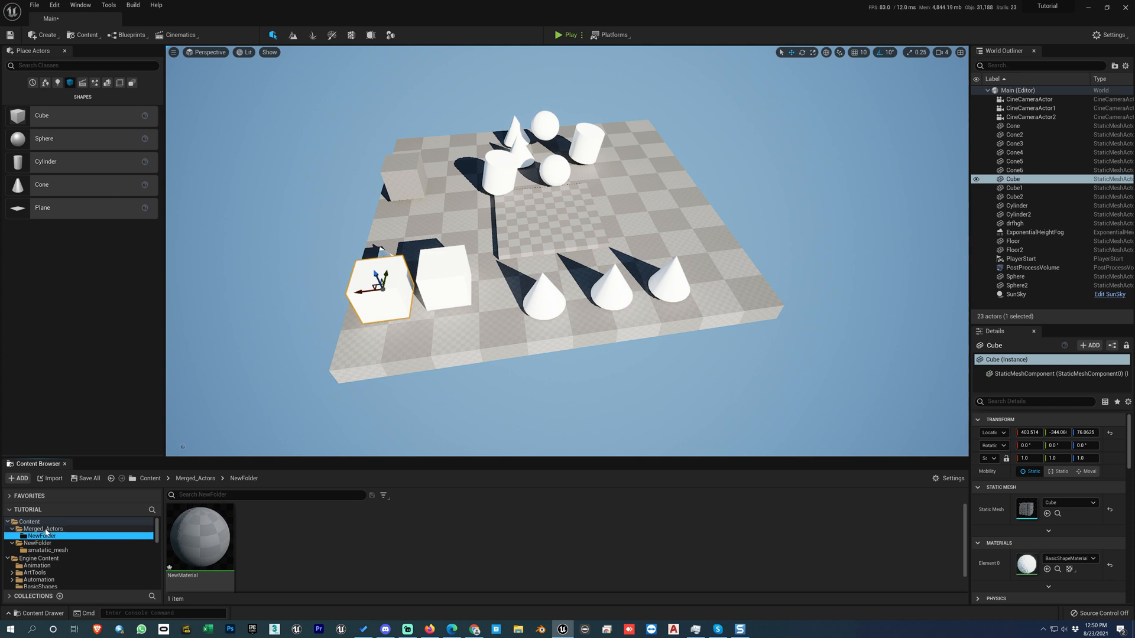
Show the Merged_Actors folder in a new Content Browser window.
{"action": "left_click", "coordinate": [48, 530]}
{"action": "right_click", "coordinate": [50, 531]}
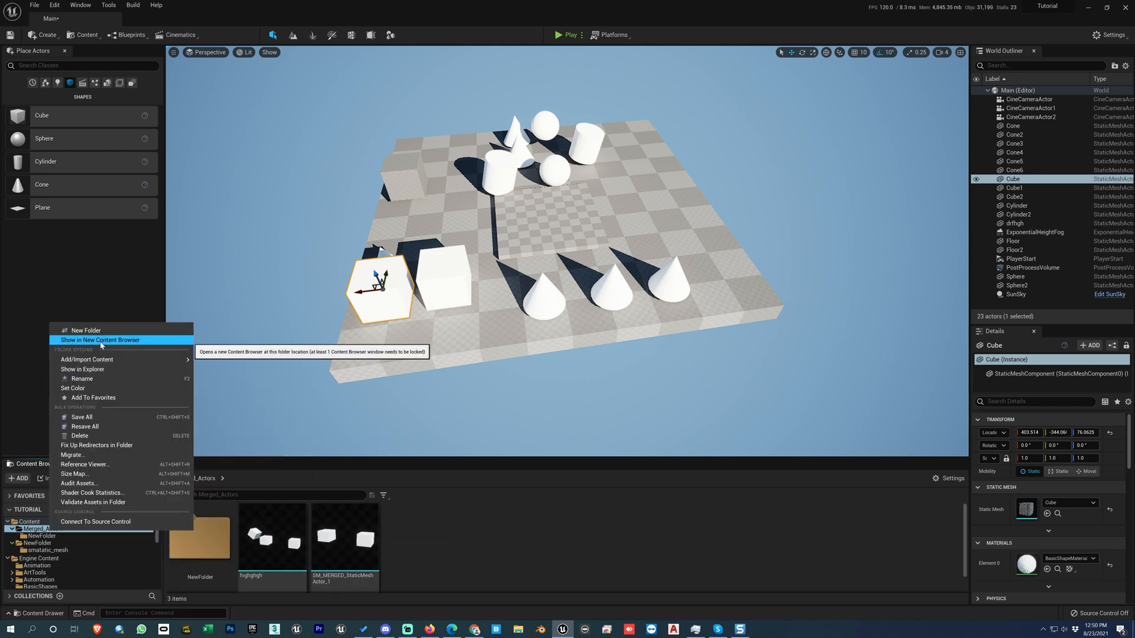
{"action": "left_click", "coordinate": [485, 526]}
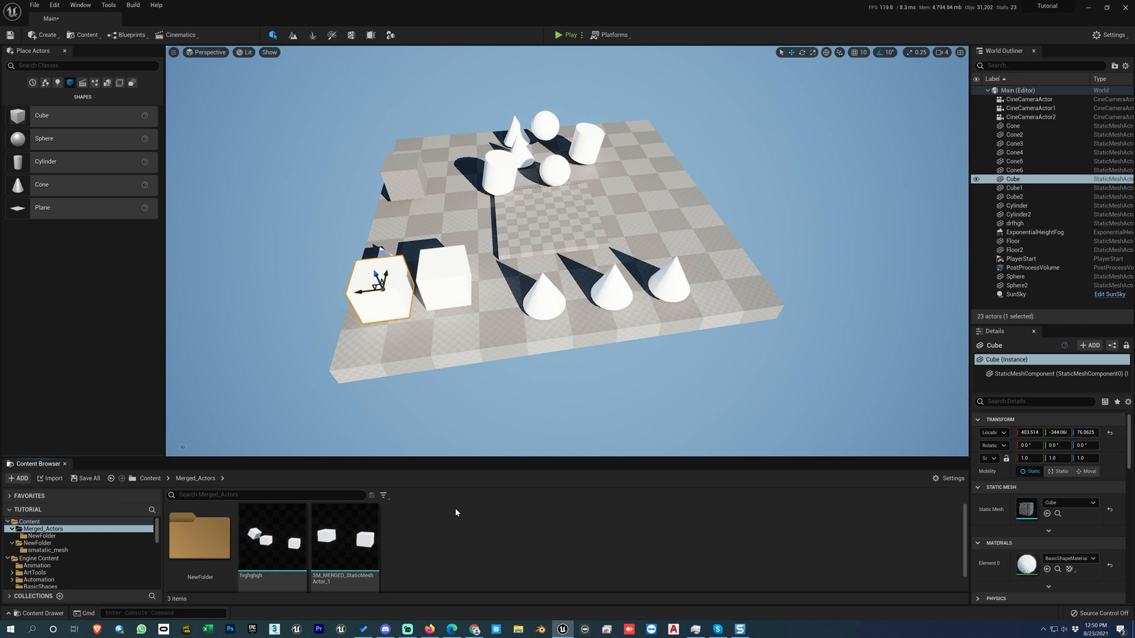
{"action": "right_click", "coordinate": [58, 529]}
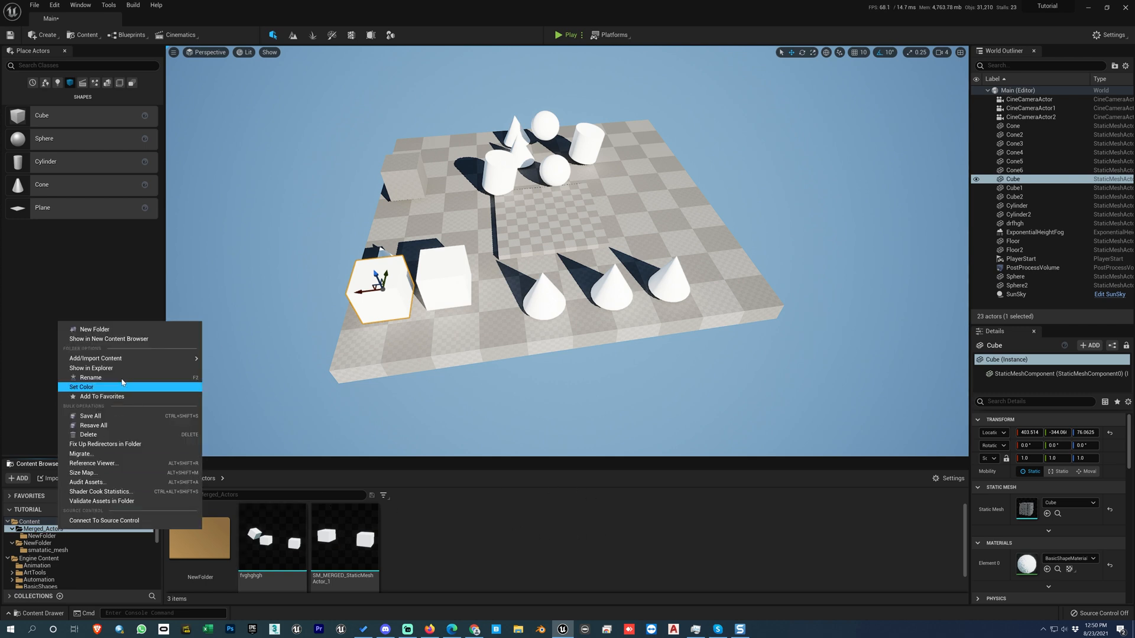
{"action": "left_click", "coordinate": [109, 339]}
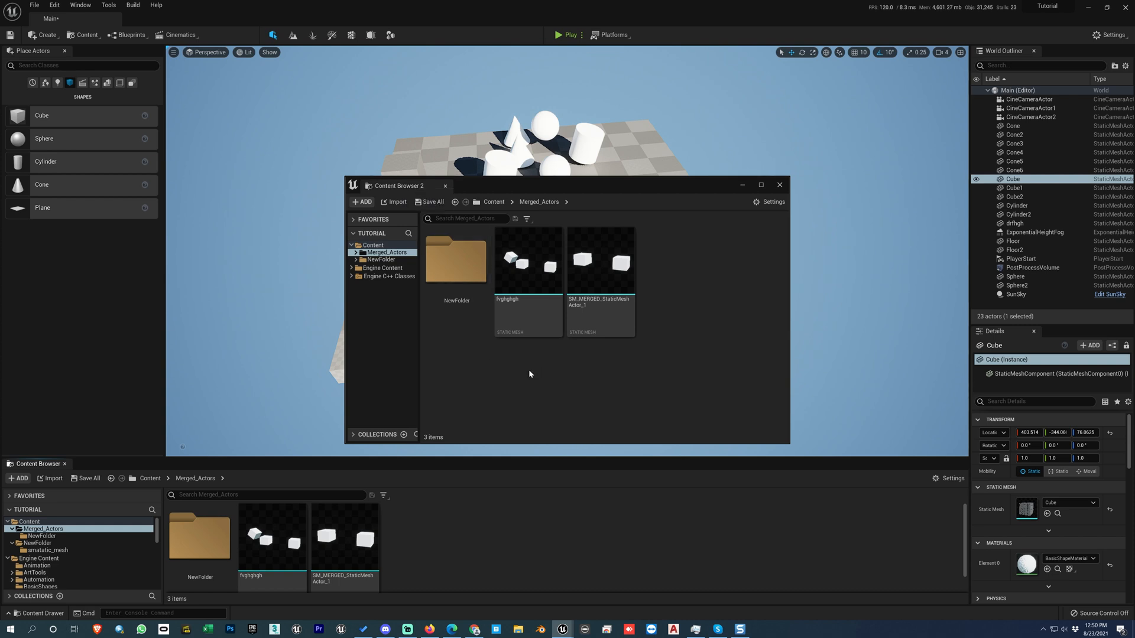
Review the list of available Content Browser windows and close Content Browser 2.
{"action": "left_click", "coordinate": [83, 6]}
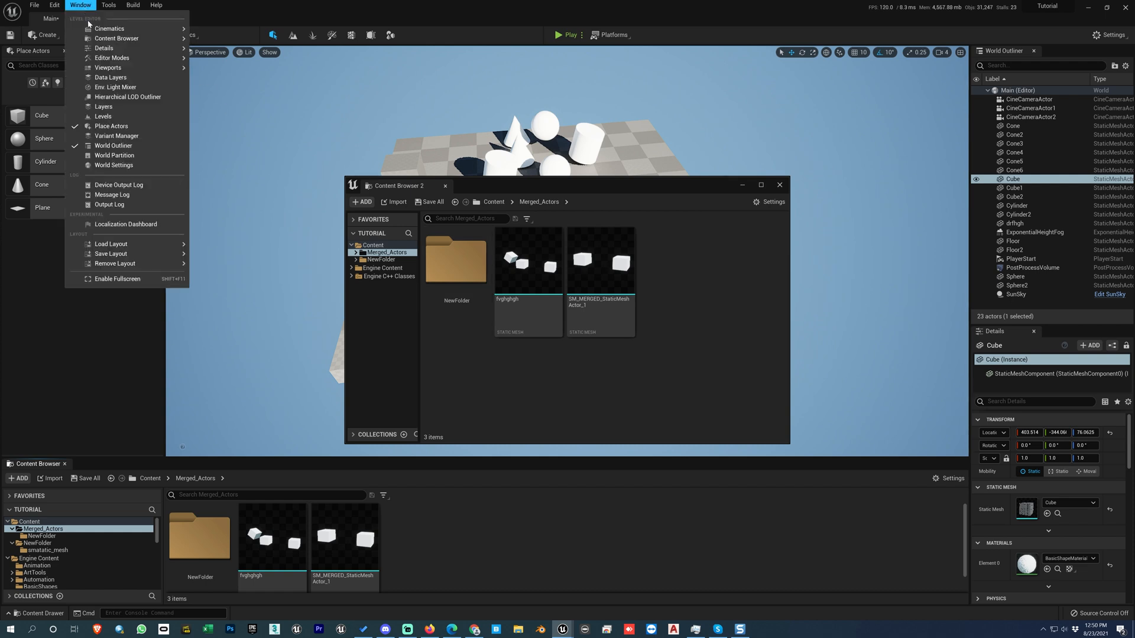
{"action": "mouse_move", "coordinate": [118, 39]}
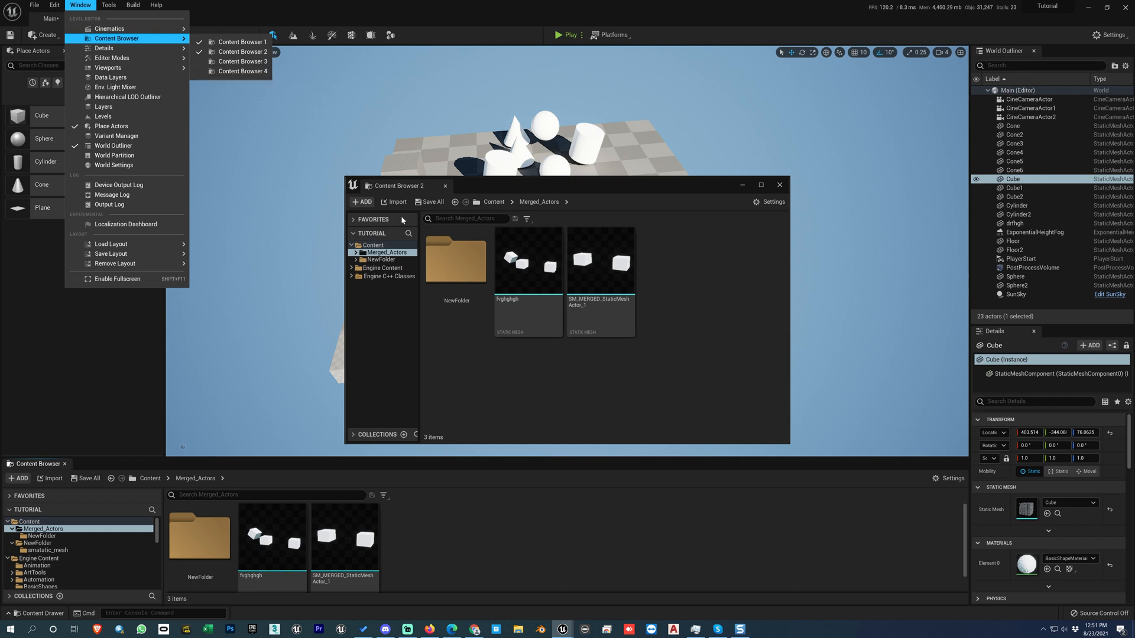
{"action": "left_click", "coordinate": [585, 364]}
{"action": "left_click", "coordinate": [109, 4]}
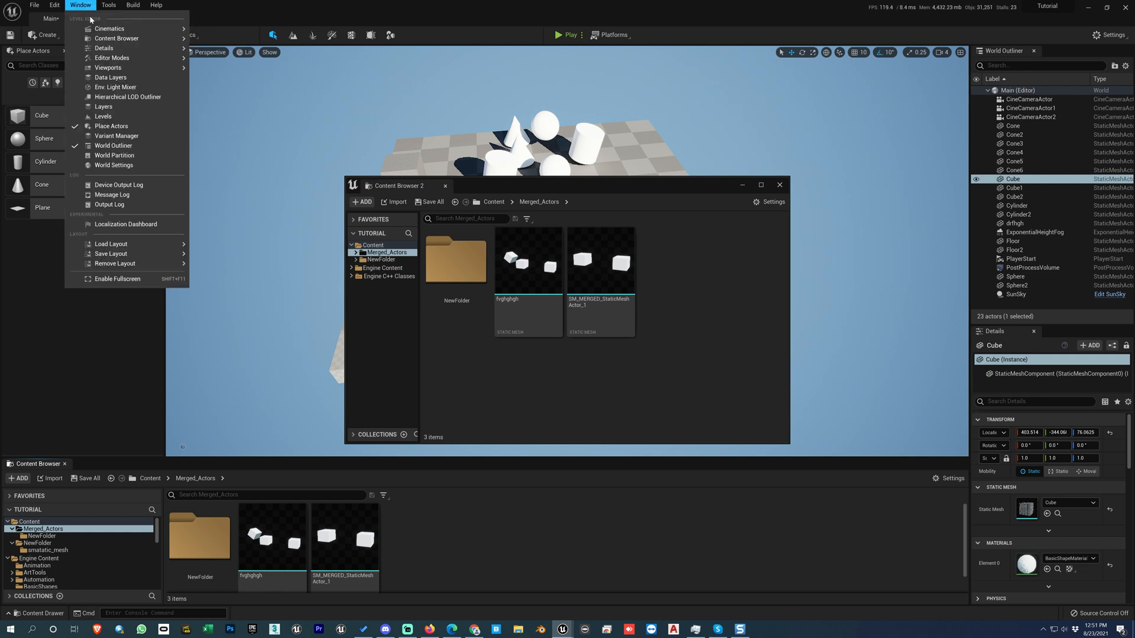
{"action": "left_click", "coordinate": [617, 379]}
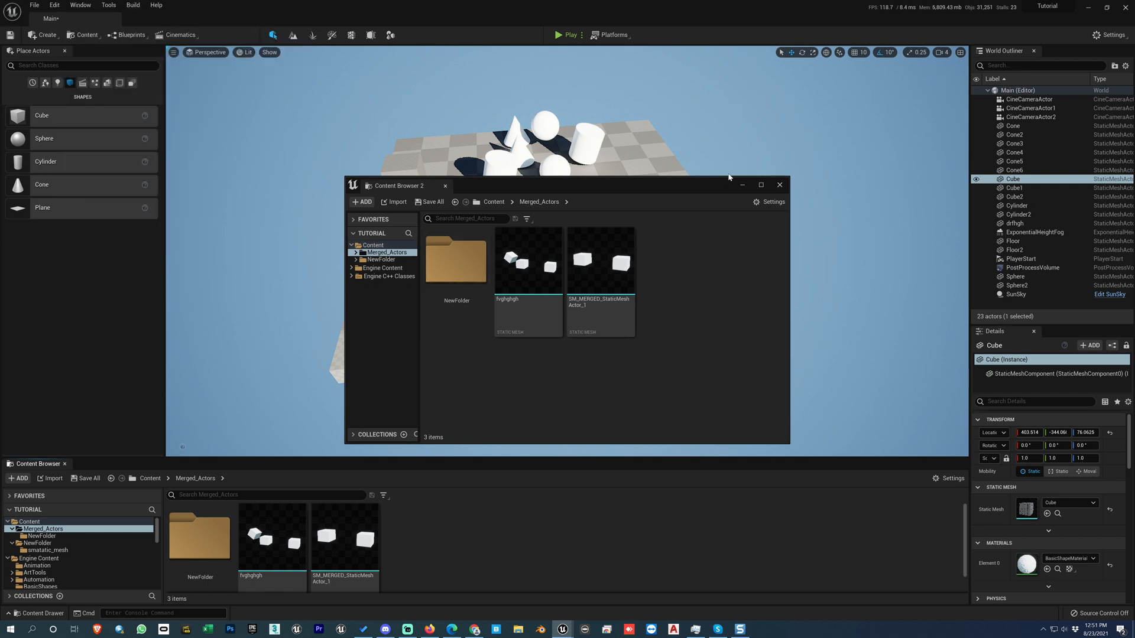
{"action": "left_click", "coordinate": [779, 185]}
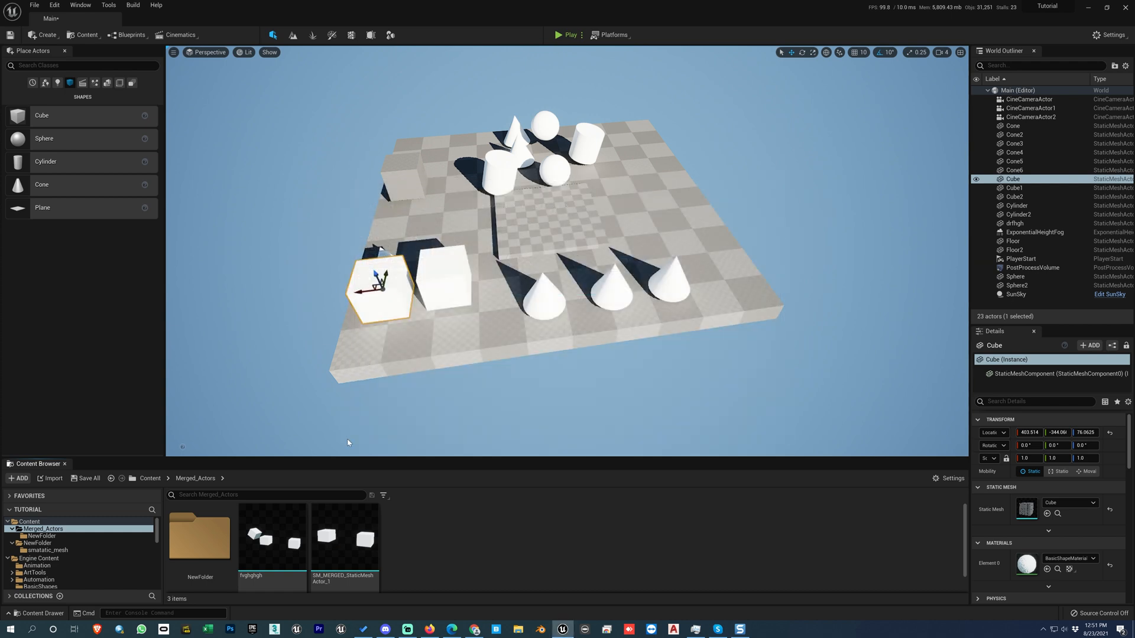
Open the asset import dialog for the Merged_Actors folder and cancel it.
{"action": "right_click", "coordinate": [41, 529]}
{"action": "mouse_move", "coordinate": [89, 357]}
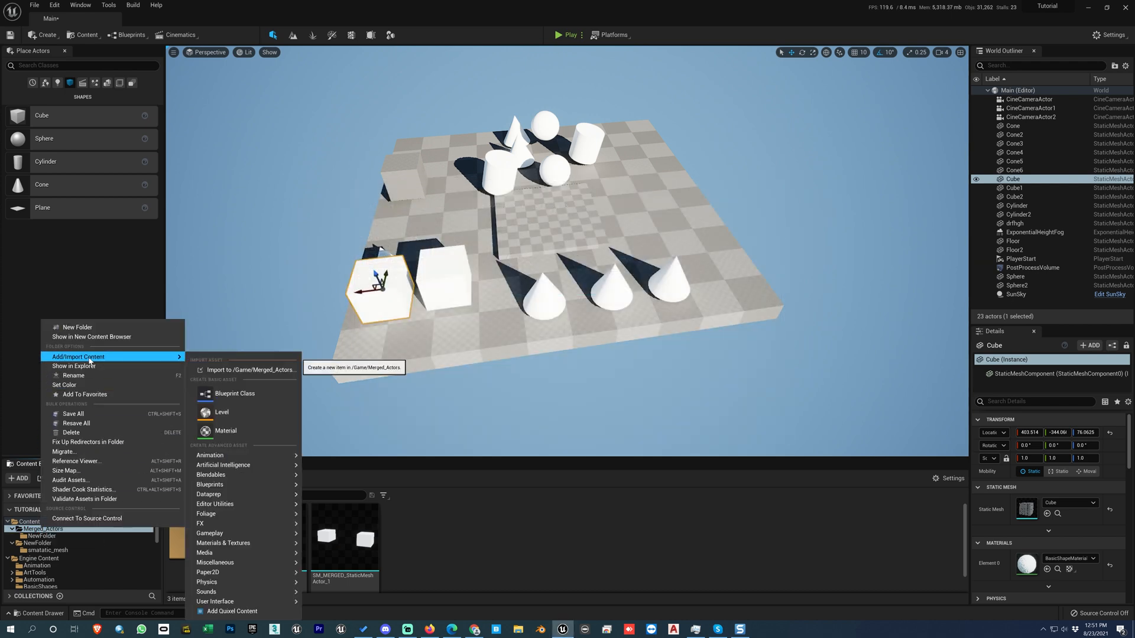
{"action": "left_click", "coordinate": [207, 370]}
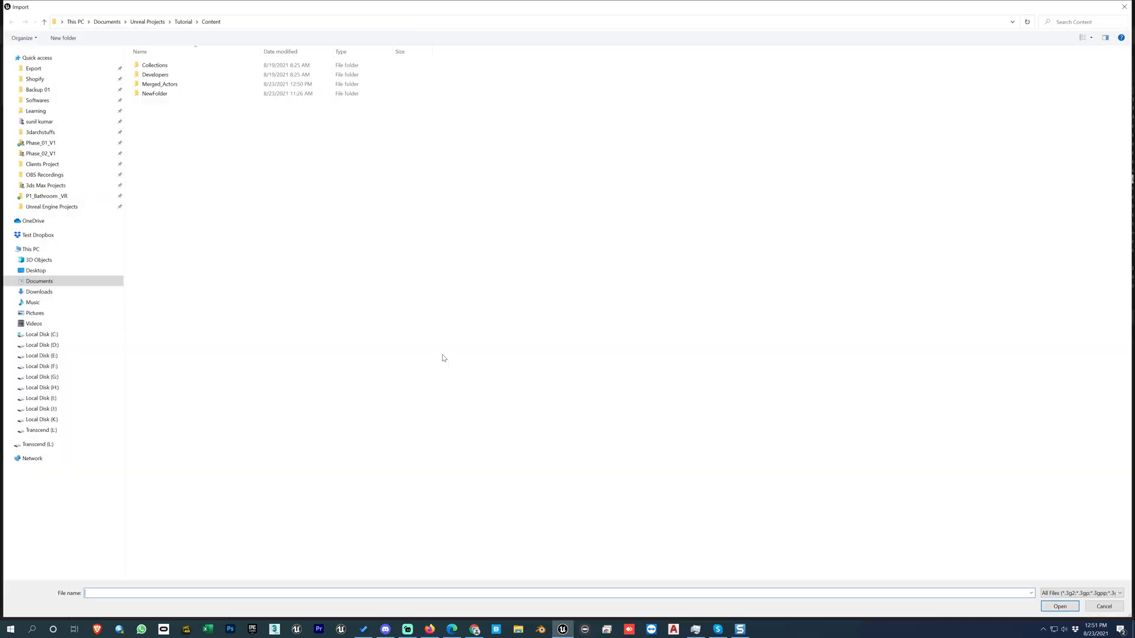
{"action": "left_click", "coordinate": [1104, 607]}
{"action": "right_click", "coordinate": [720, 565]}
{"action": "left_click", "coordinate": [648, 520]}
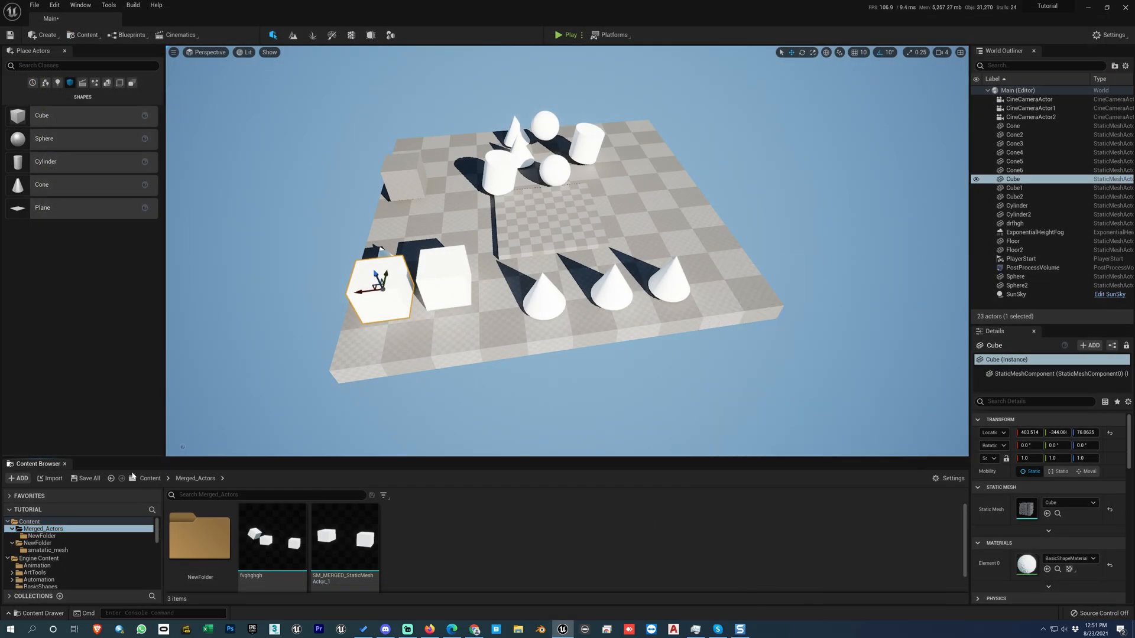
Examine the content import and asset creation options available for NewFolder inside Merged_Actors.
{"action": "left_click", "coordinate": [44, 536]}
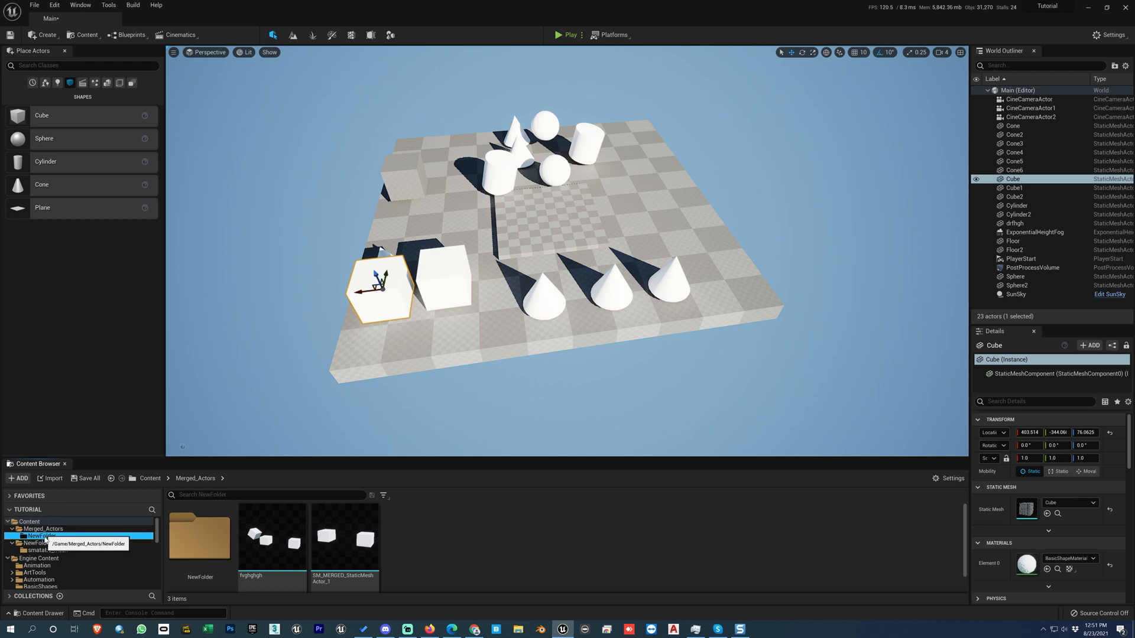
{"action": "right_click", "coordinate": [50, 539]}
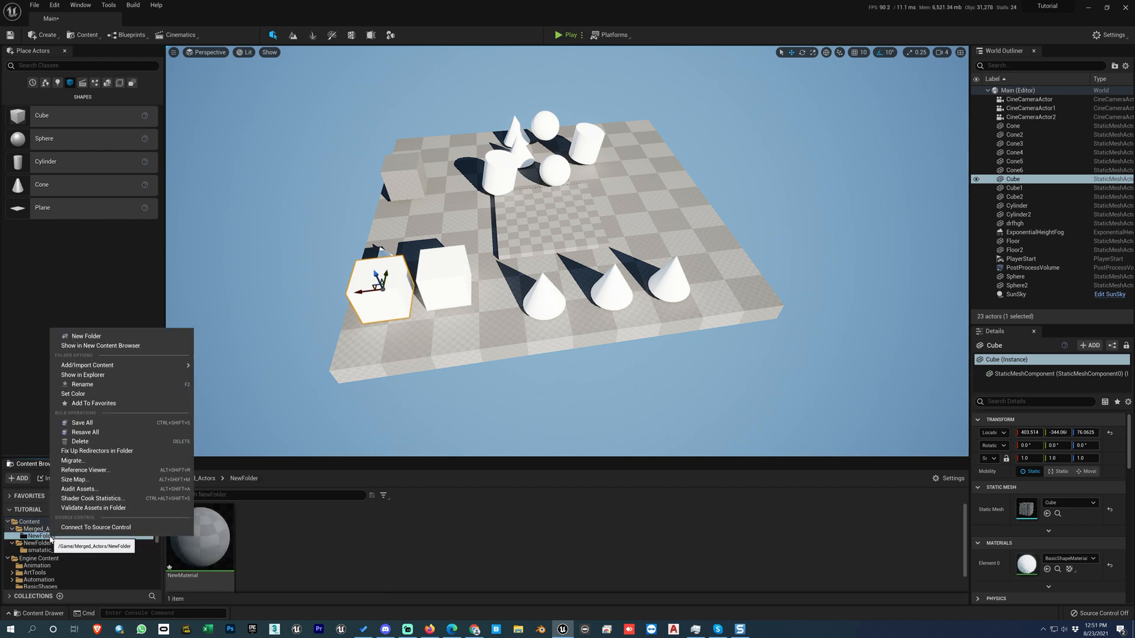
{"action": "mouse_move", "coordinate": [175, 370]}
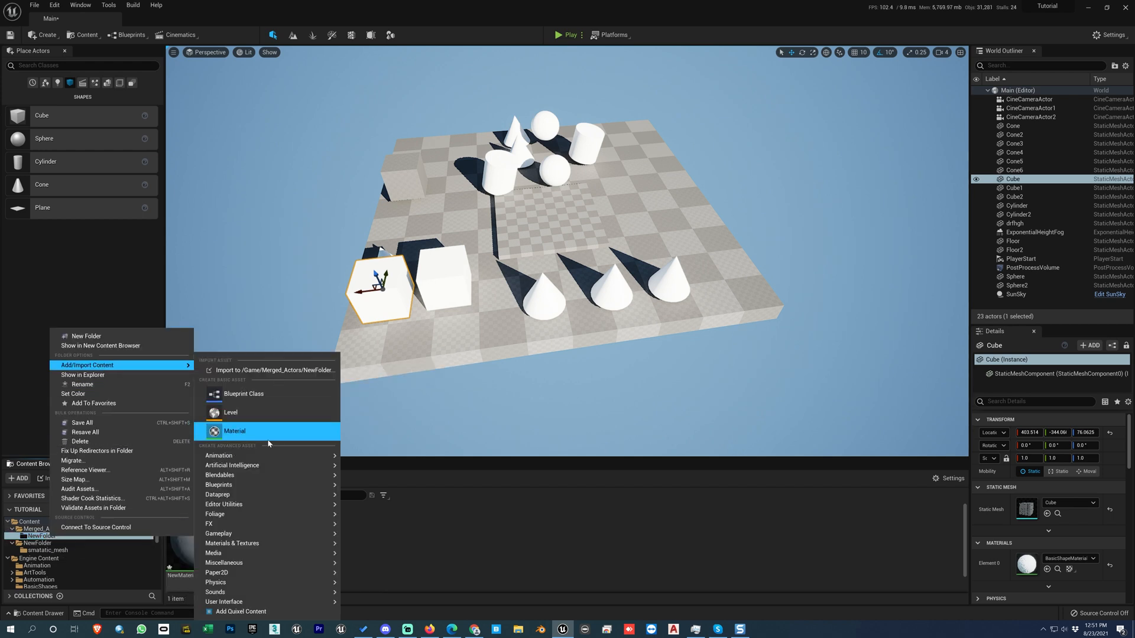
{"action": "mouse_move", "coordinate": [230, 497]}
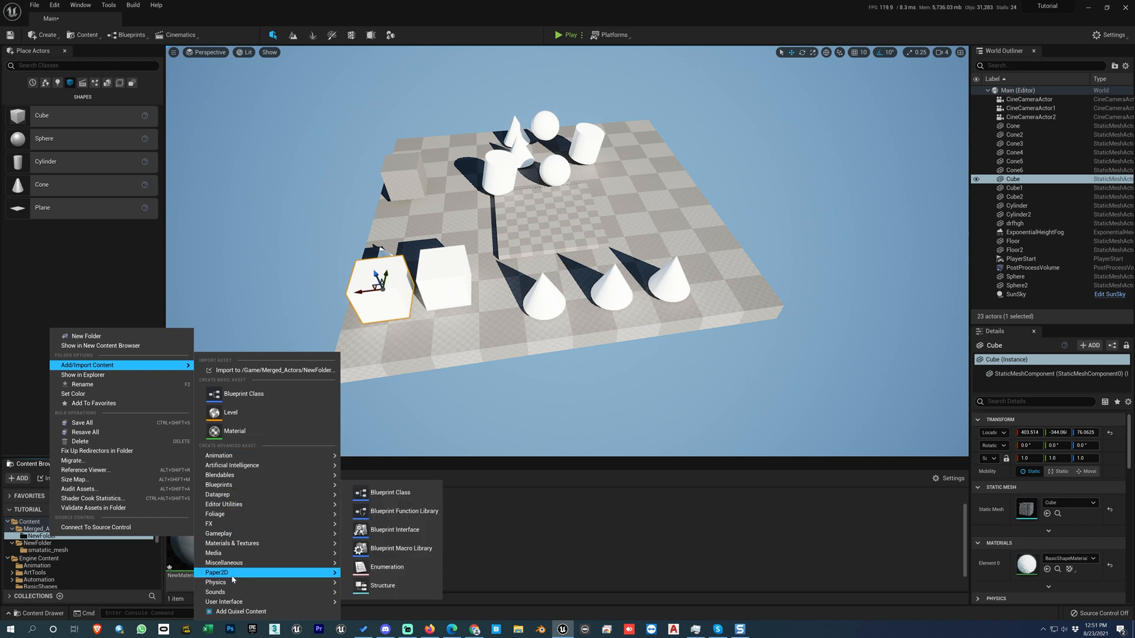
{"action": "key", "text": "Escape"}
{"action": "right_click", "coordinate": [52, 537]}
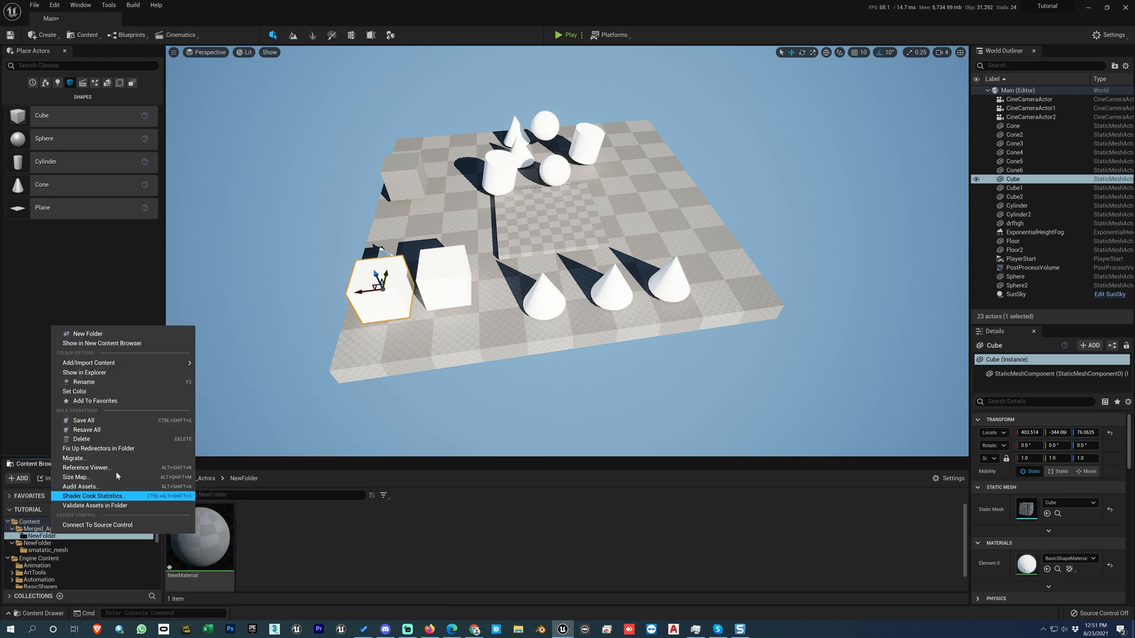
{"action": "mouse_move", "coordinate": [123, 365]}
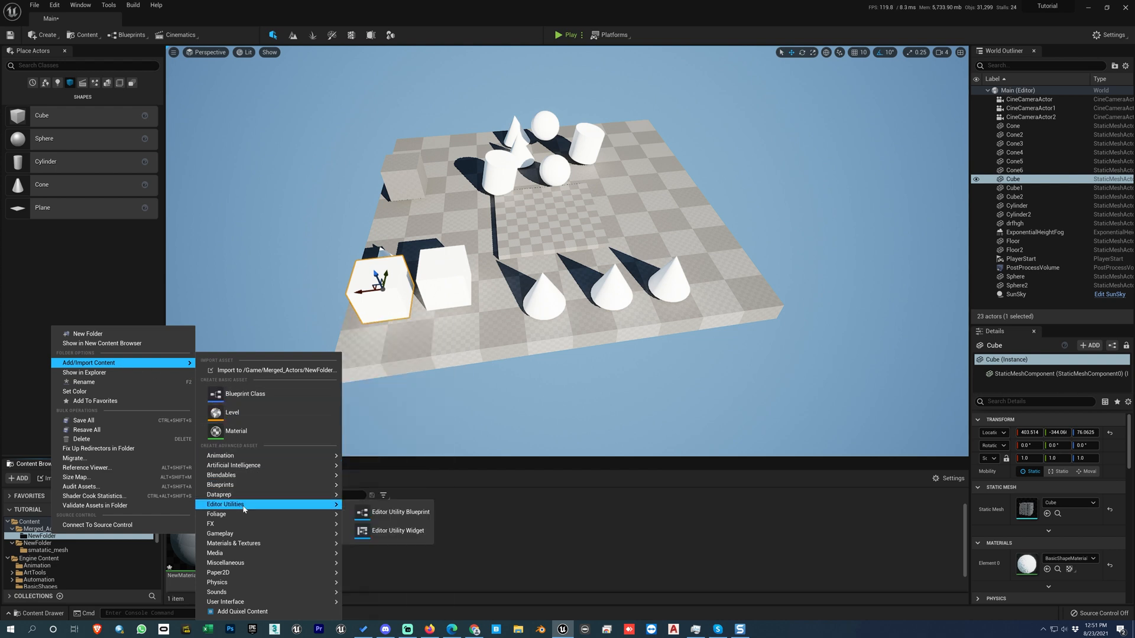
{"action": "mouse_move", "coordinate": [252, 555]}
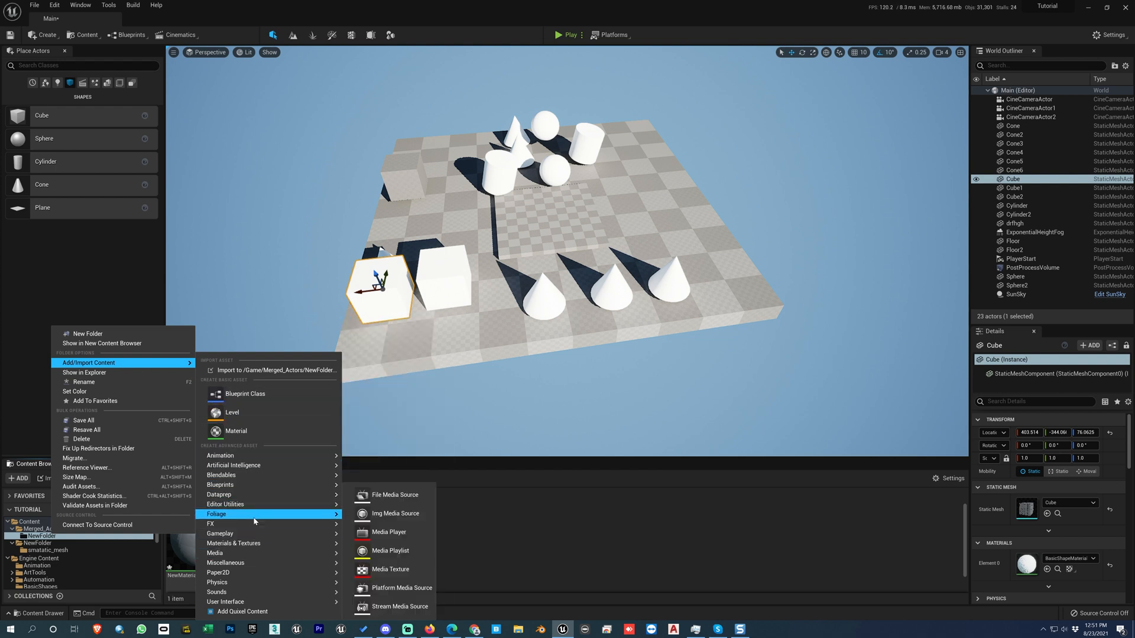
{"action": "mouse_move", "coordinate": [255, 521]}
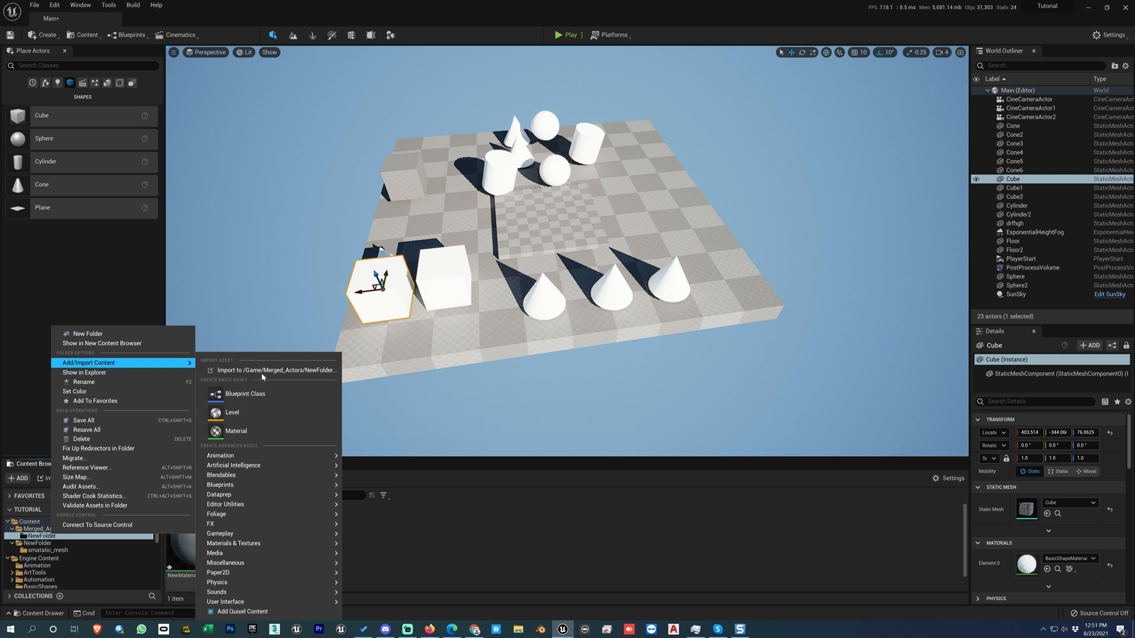
{"action": "mouse_move", "coordinate": [284, 466]}
{"action": "left_click", "coordinate": [484, 542]}
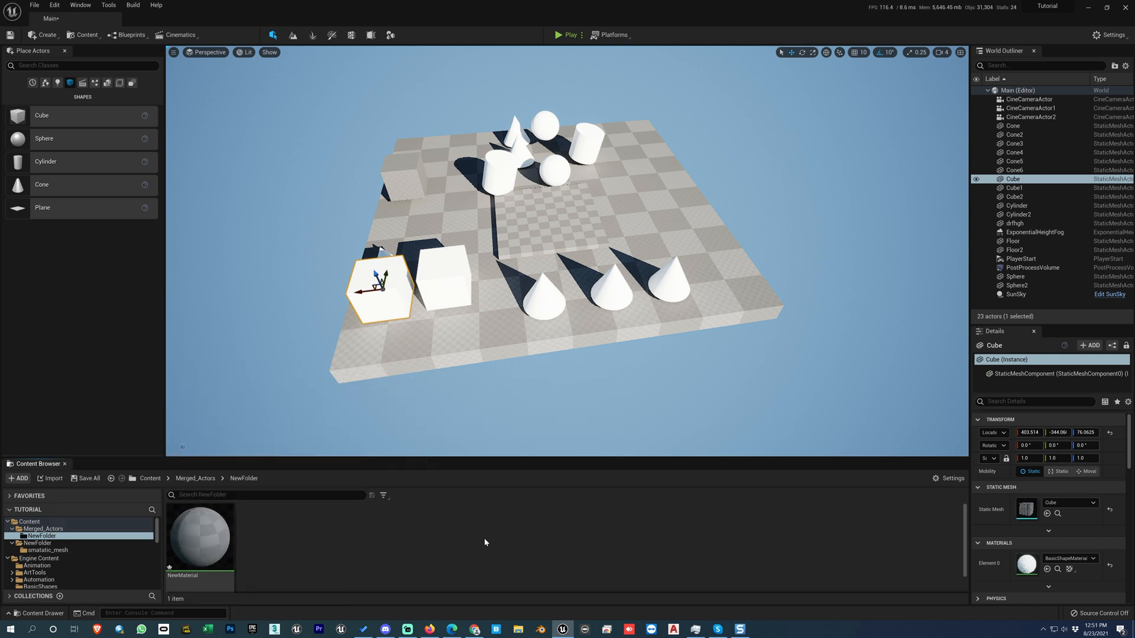
Show the Merged_Actors subfolder NewFolder on disk in File Explorer and close the Explorer window.
{"action": "right_click", "coordinate": [37, 539]}
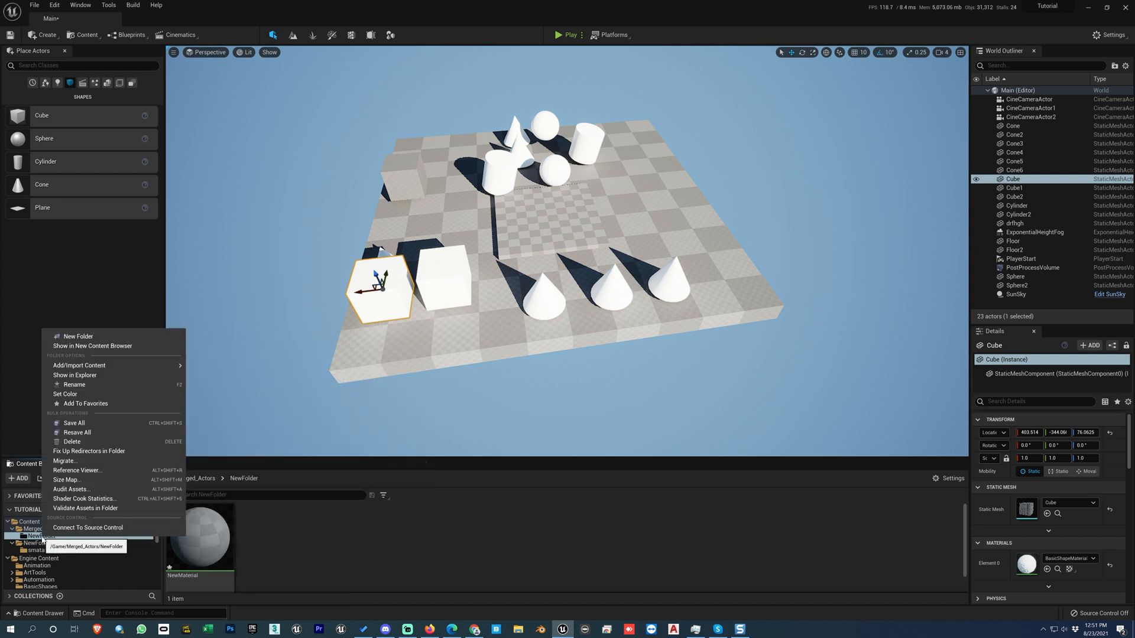
{"action": "left_click", "coordinate": [75, 375]}
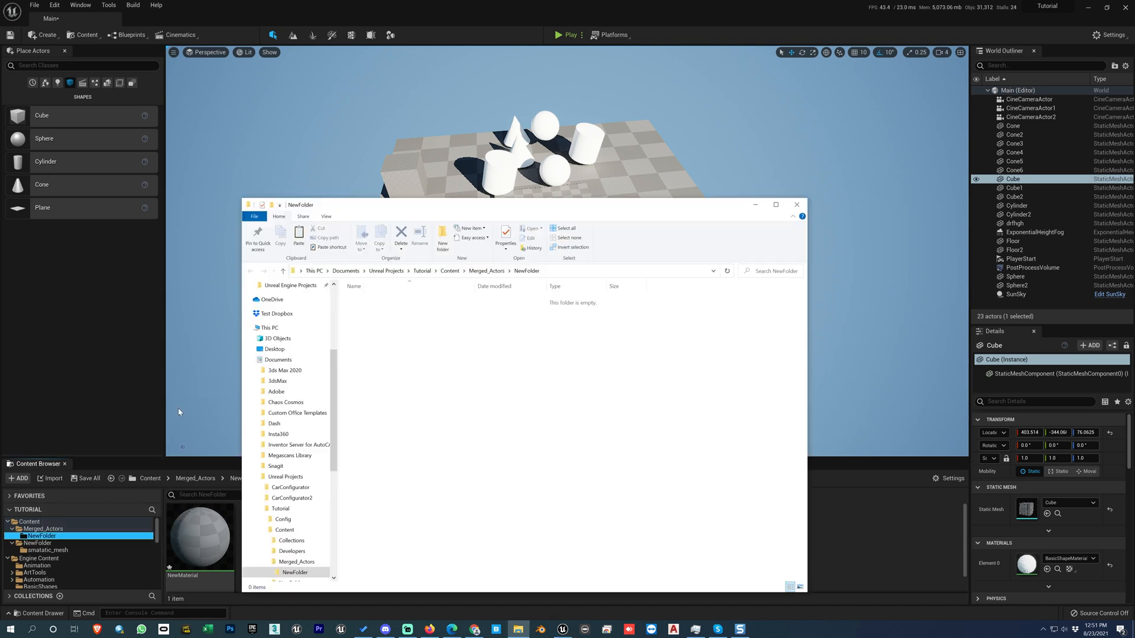
{"action": "left_click", "coordinate": [797, 204]}
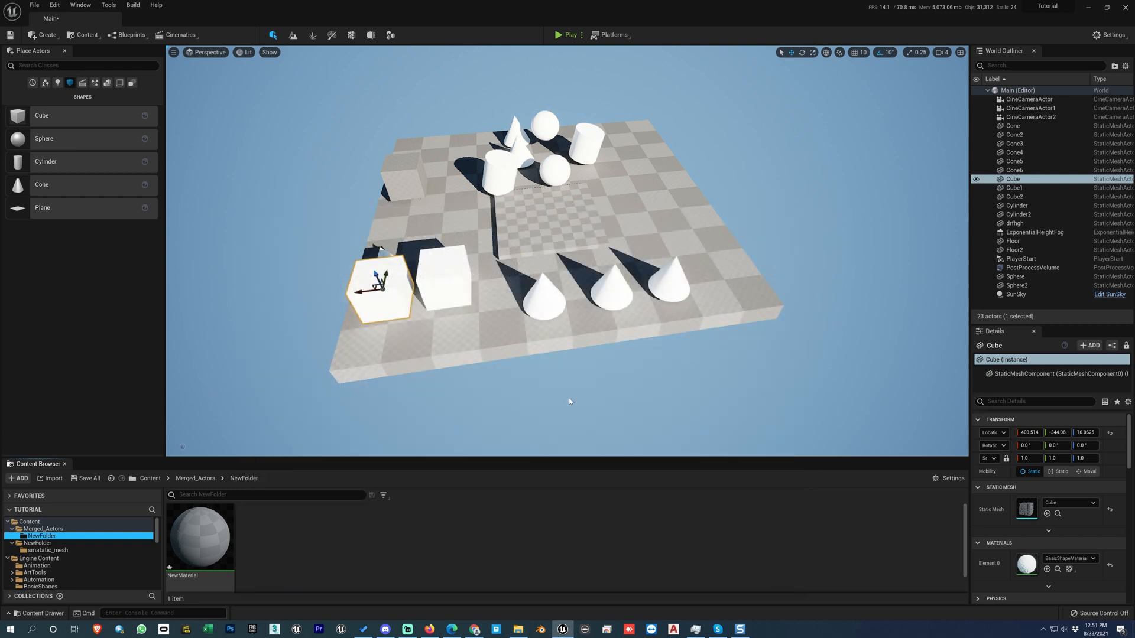
Show the smatatic_mesh folder inside Content/NewFolder on disk in File Explorer and close the Explorer window.
{"action": "left_click", "coordinate": [43, 544]}
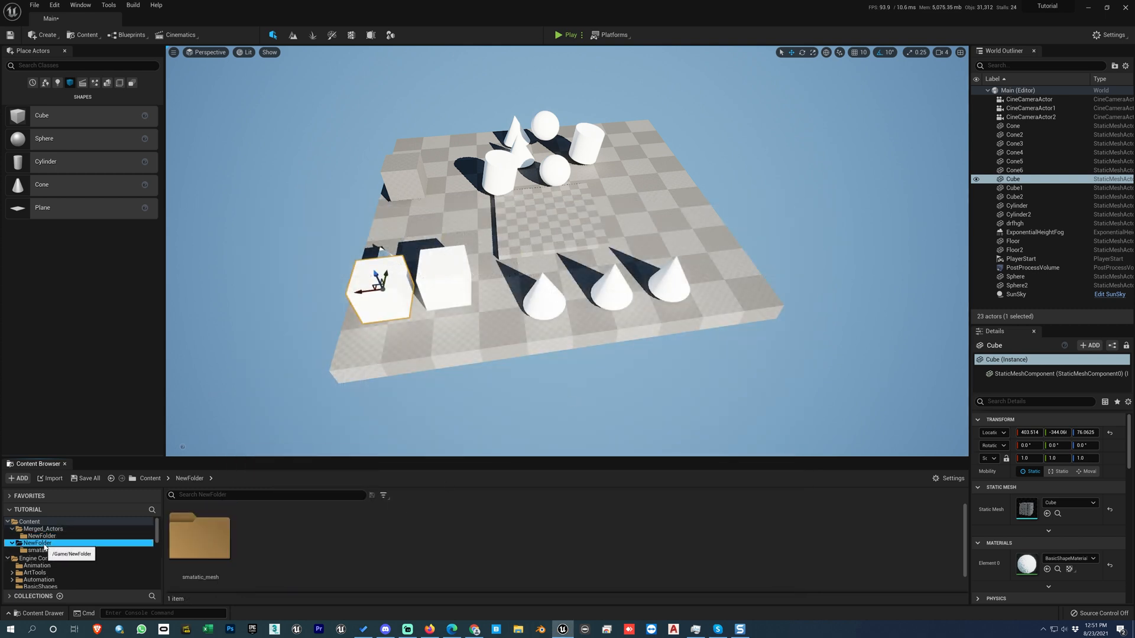
{"action": "right_click", "coordinate": [45, 545]}
{"action": "left_click", "coordinate": [309, 552]}
{"action": "left_click", "coordinate": [200, 544]}
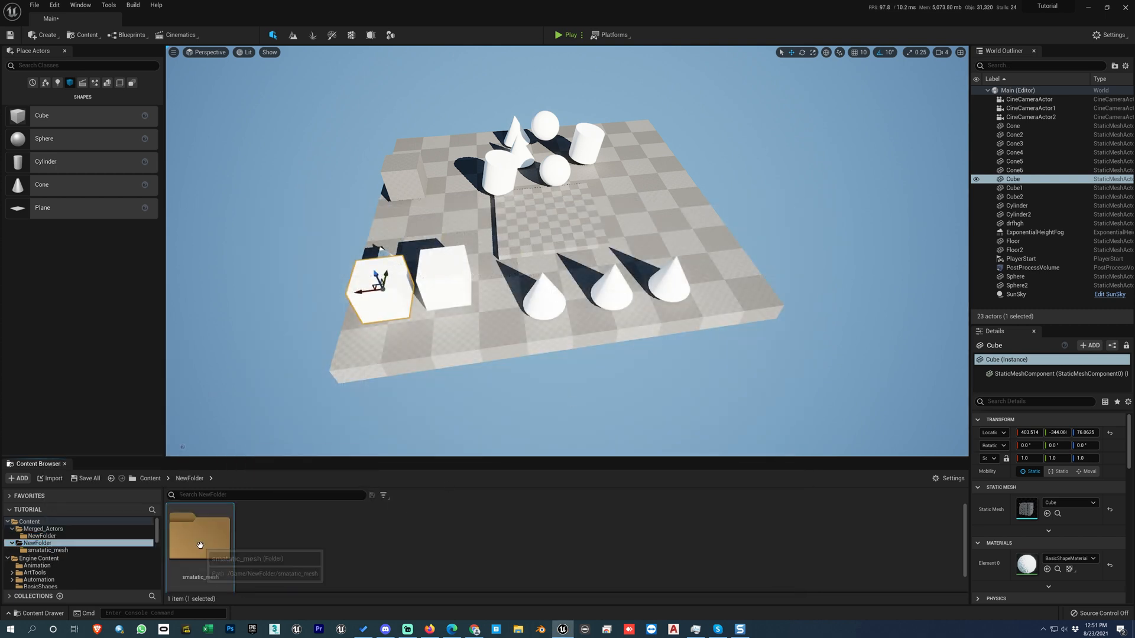
{"action": "right_click", "coordinate": [200, 545]}
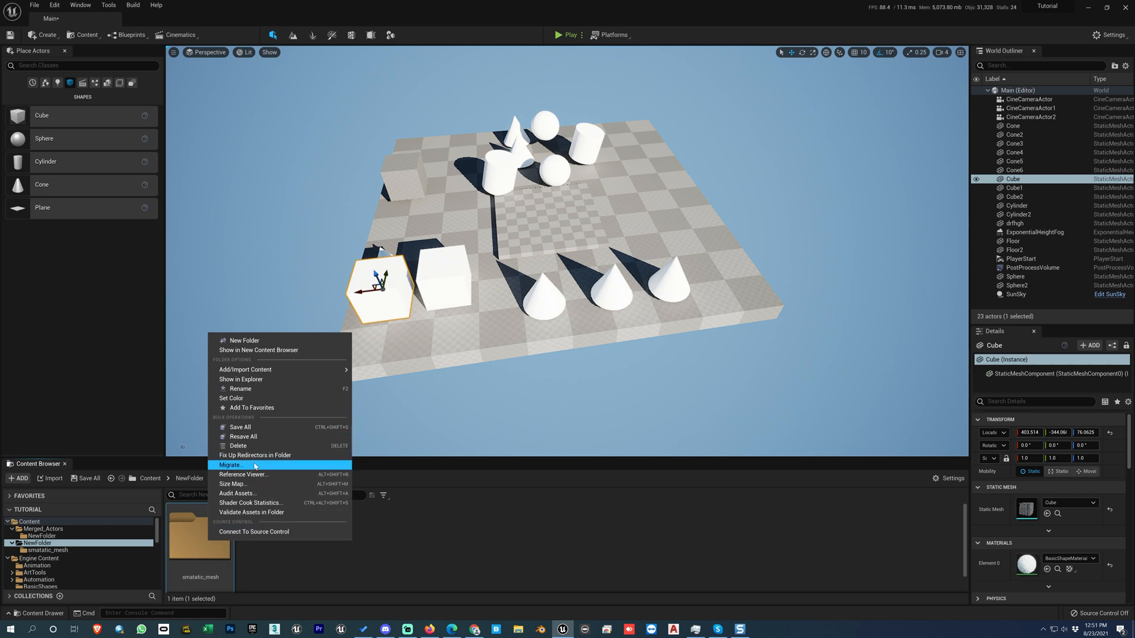
{"action": "left_click", "coordinate": [258, 382]}
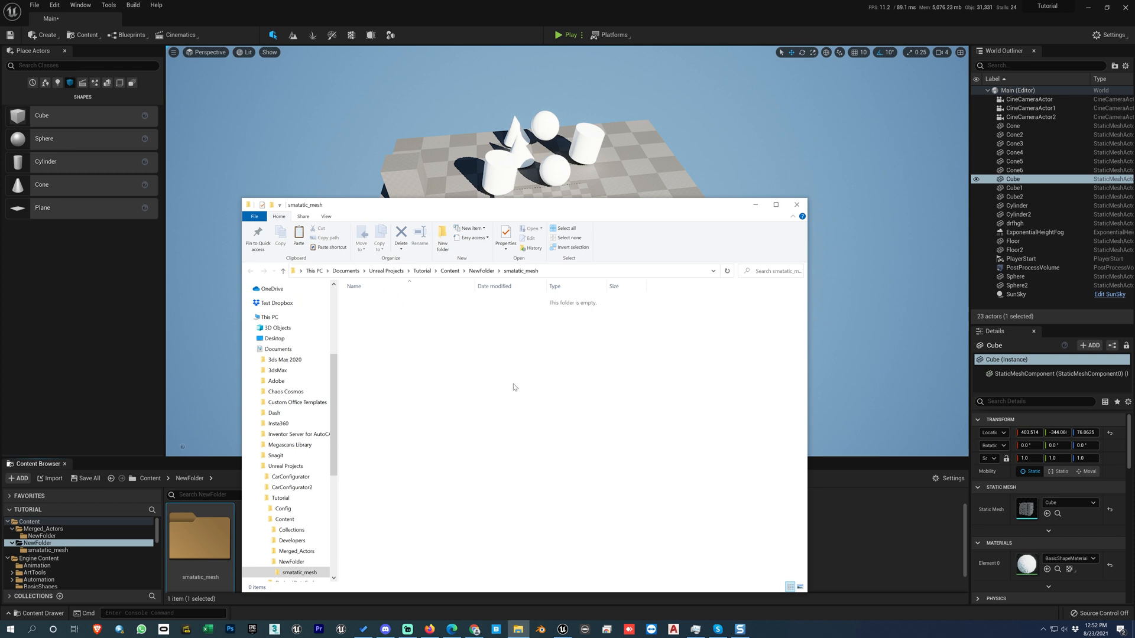
{"action": "left_click", "coordinate": [797, 206]}
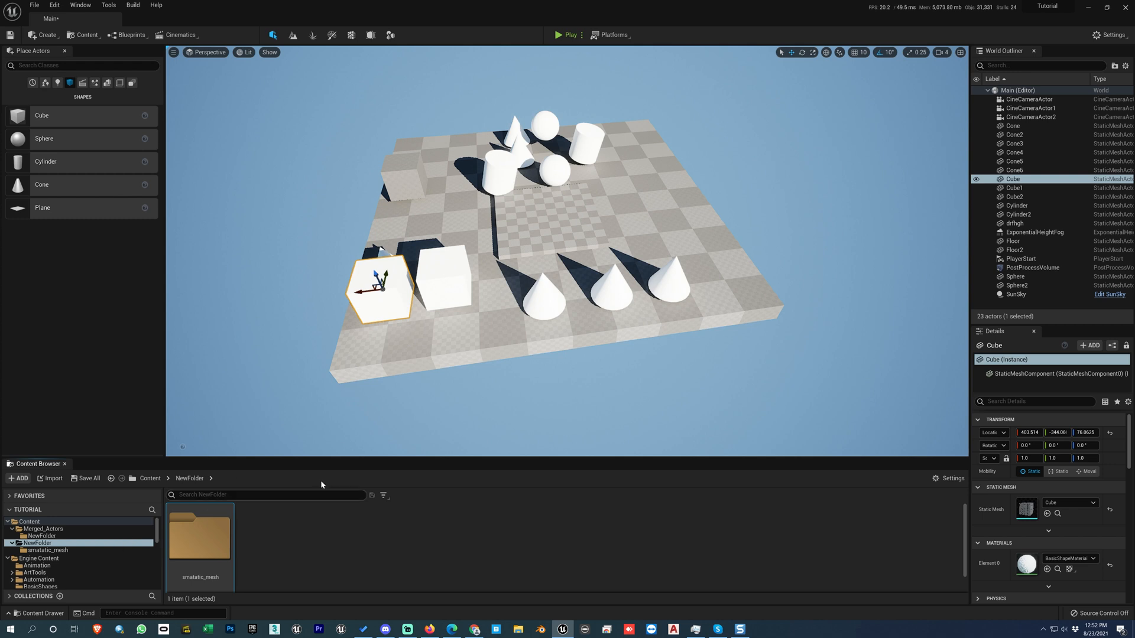
{"action": "right_click", "coordinate": [49, 544]}
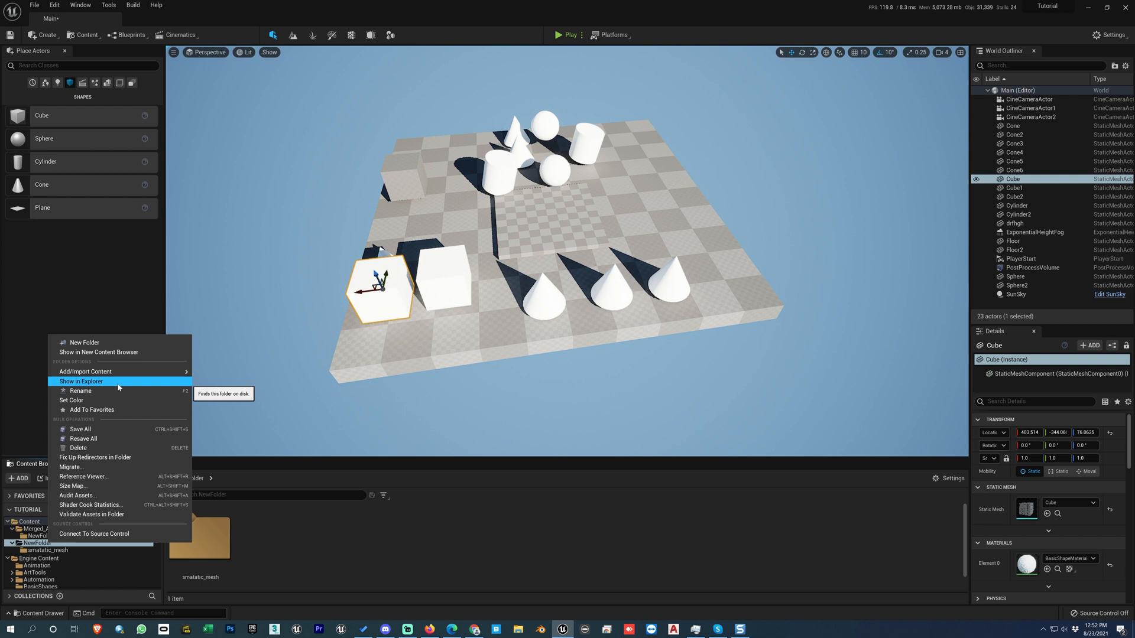
{"action": "left_click", "coordinate": [83, 390]}
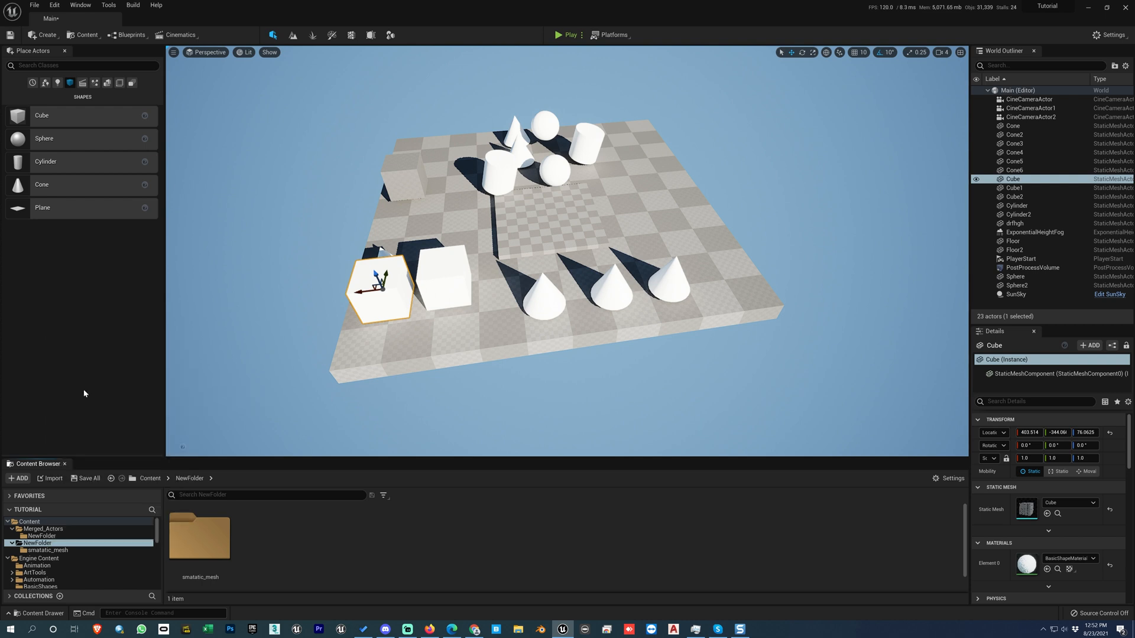
{"action": "left_click", "coordinate": [333, 549]}
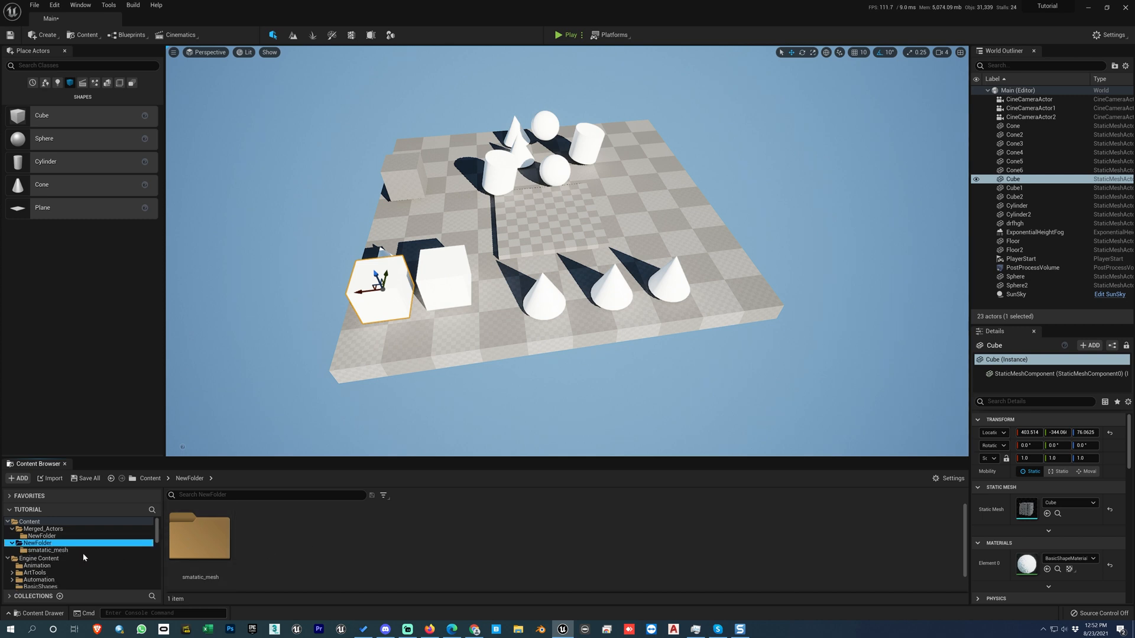
Rename NewFolder inside Merged_Actors to dfghgfh.
{"action": "left_click", "coordinate": [41, 553]}
{"action": "left_click", "coordinate": [41, 543]}
{"action": "left_click", "coordinate": [42, 536]}
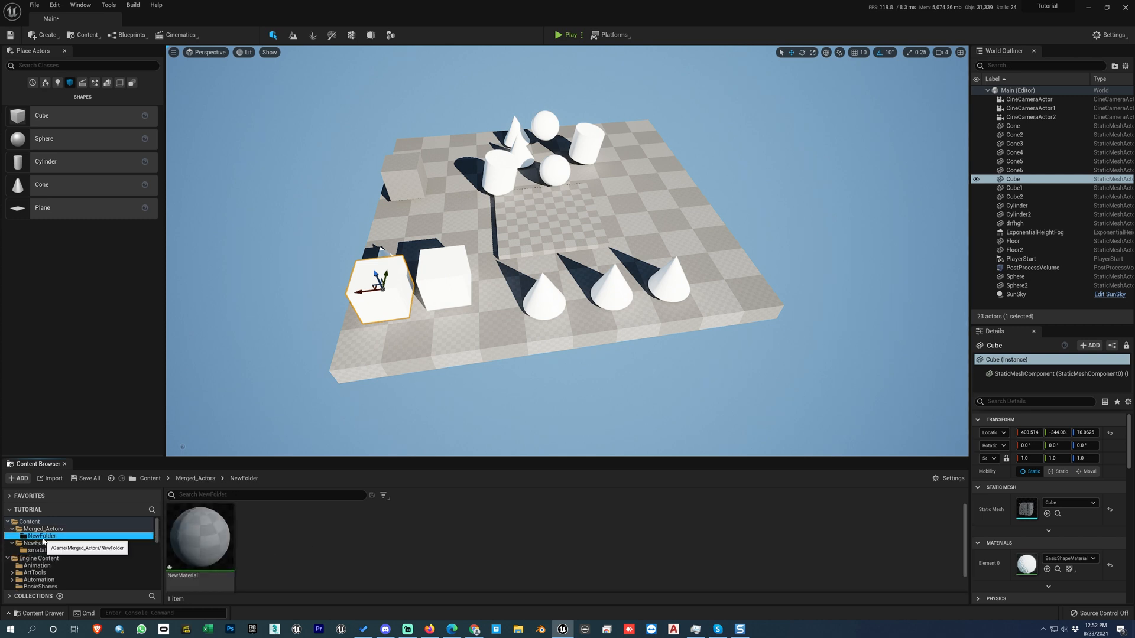
{"action": "left_click", "coordinate": [41, 536]}
{"action": "type", "text": "dfghgfh"}
{"action": "key", "text": "Return"}
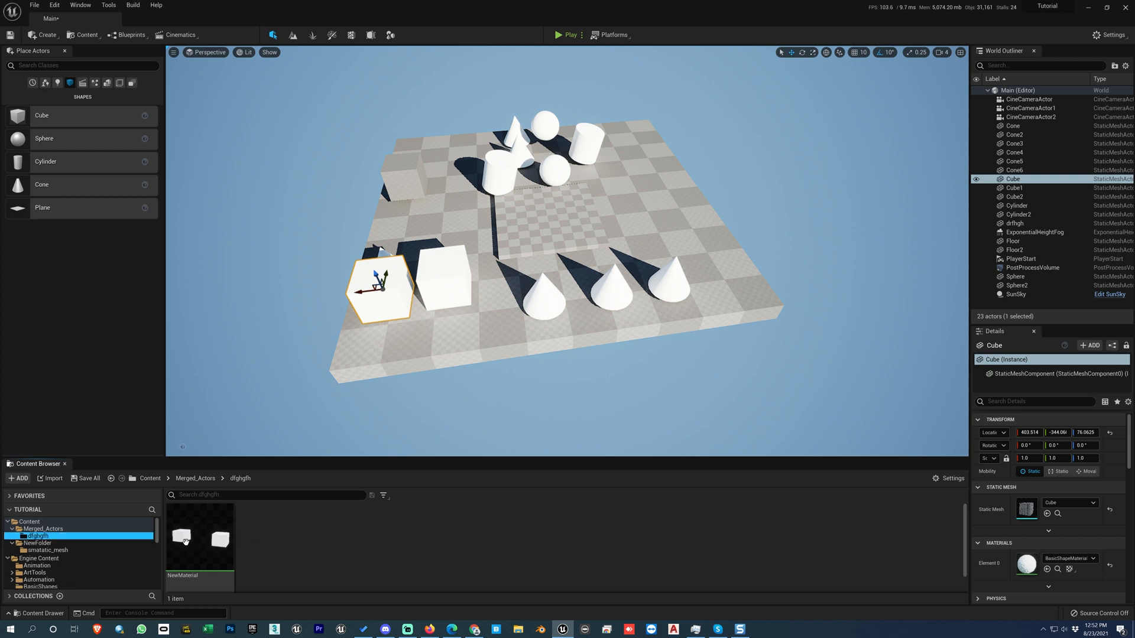
{"action": "right_click", "coordinate": [42, 537]}
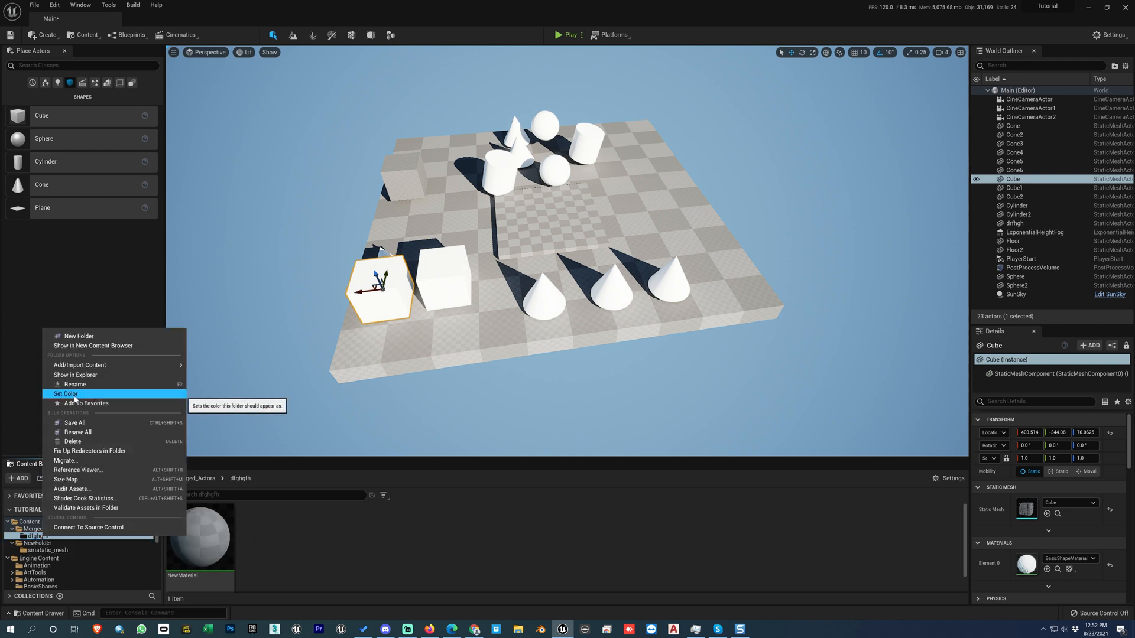
{"action": "left_click", "coordinate": [75, 394]}
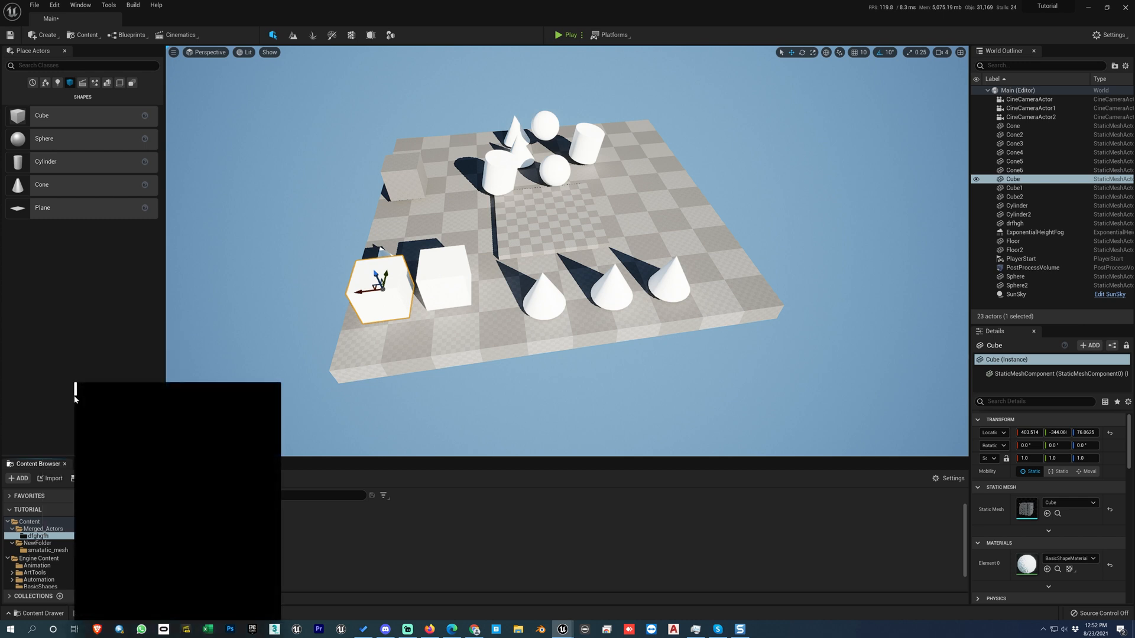
{"action": "left_click", "coordinate": [253, 615]}
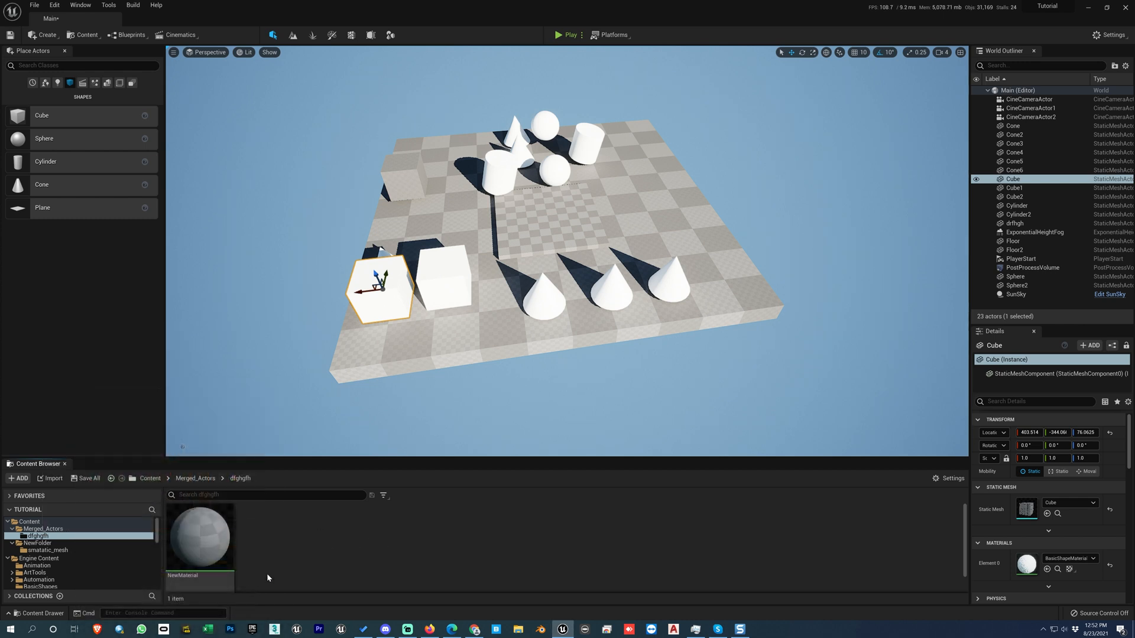
Set the Merged_Actors folder's color to a bright orange-red at full brightness.
{"action": "left_click", "coordinate": [37, 529]}
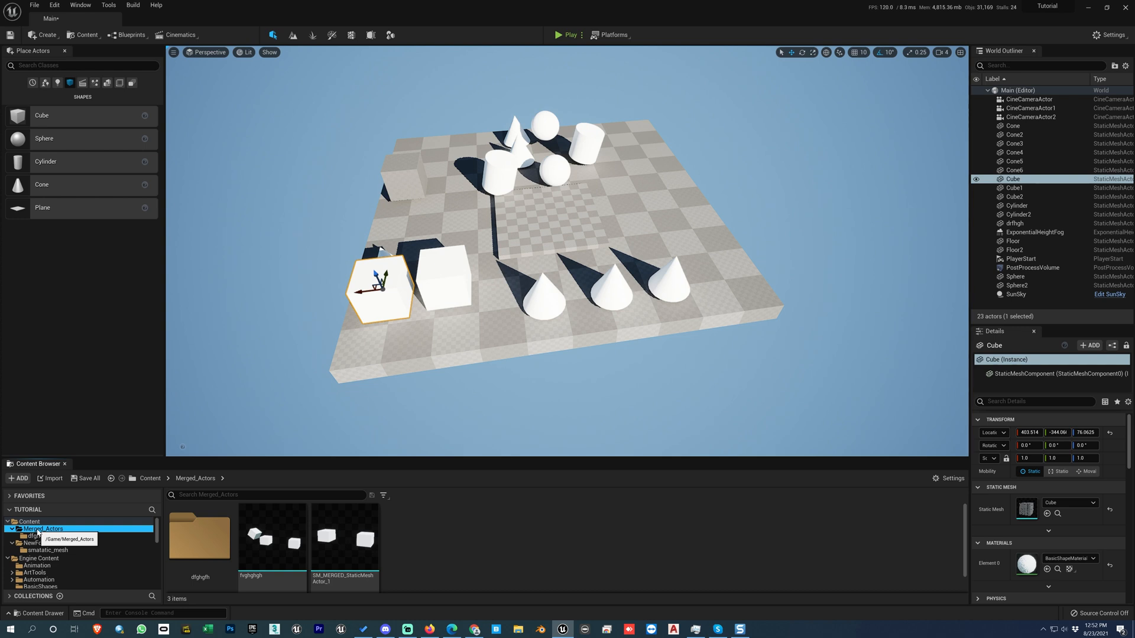
{"action": "right_click", "coordinate": [37, 531]}
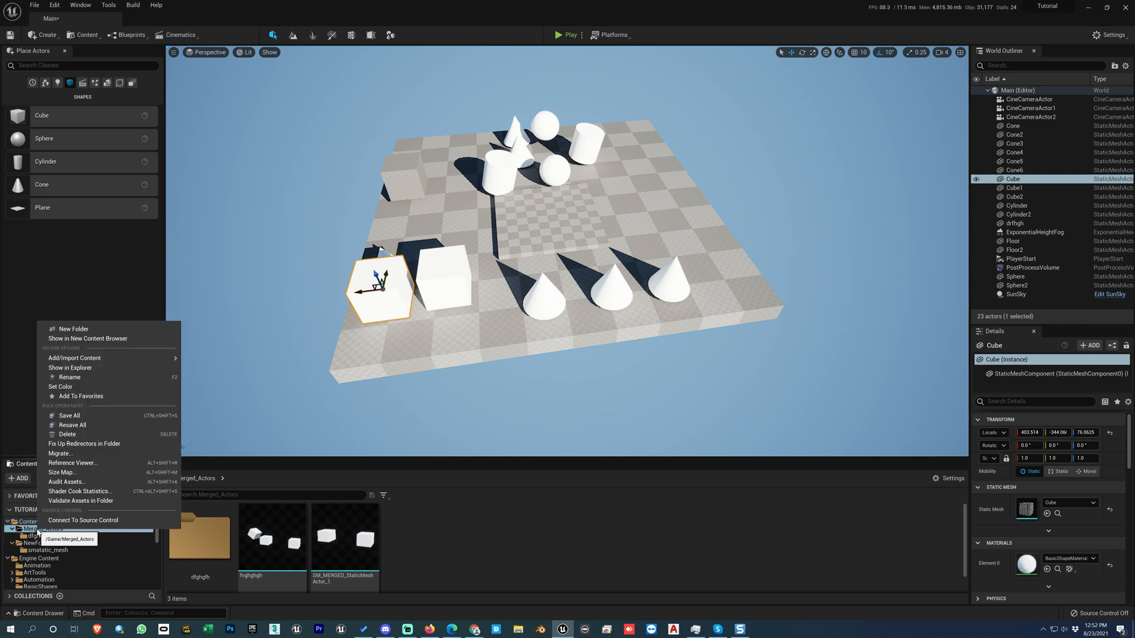
{"action": "left_click", "coordinate": [63, 387]}
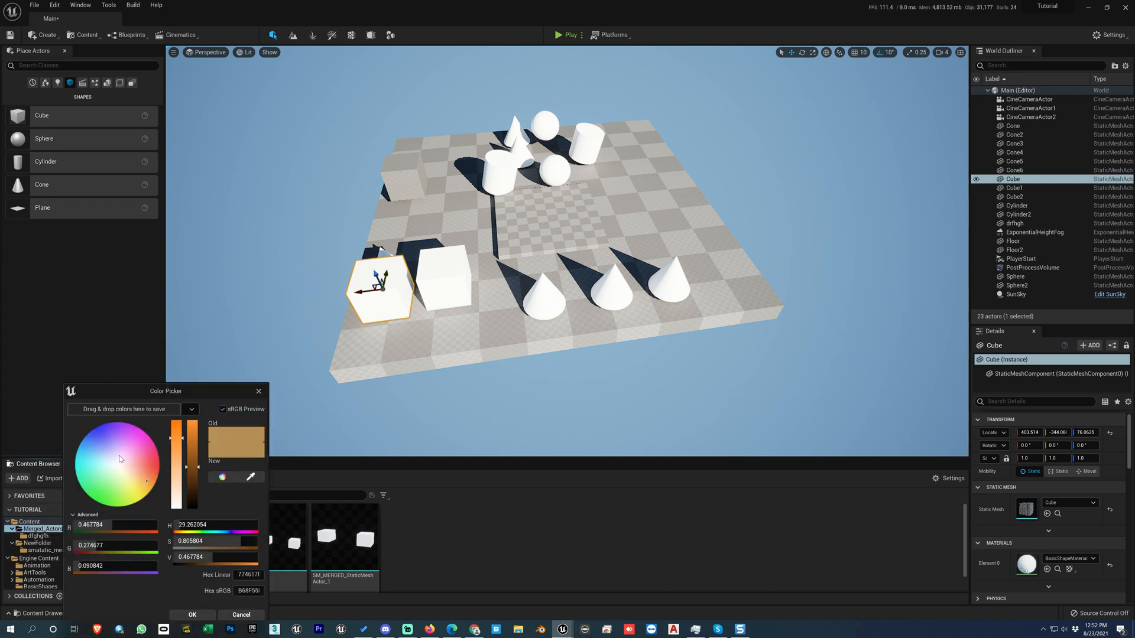
{"action": "left_click", "coordinate": [149, 459]}
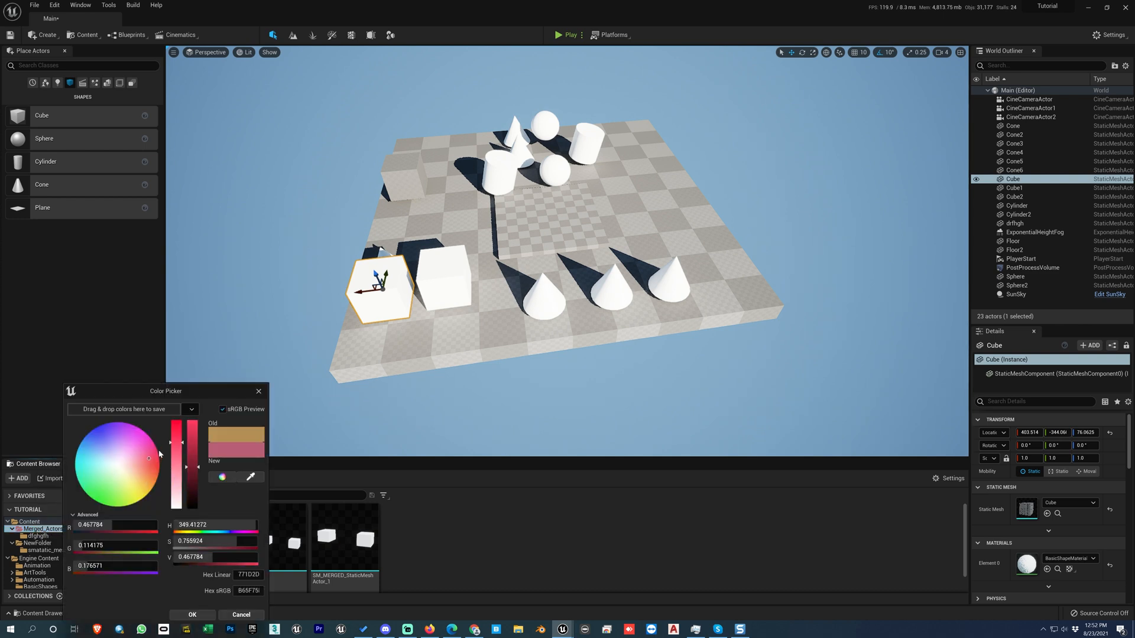
{"action": "mouse_move", "coordinate": [154, 456]}
{"action": "left_mouse_down"}
{"action": "mouse_move", "coordinate": [193, 420]}
{"action": "mouse_move", "coordinate": [157, 470]}
{"action": "left_mouse_up"}
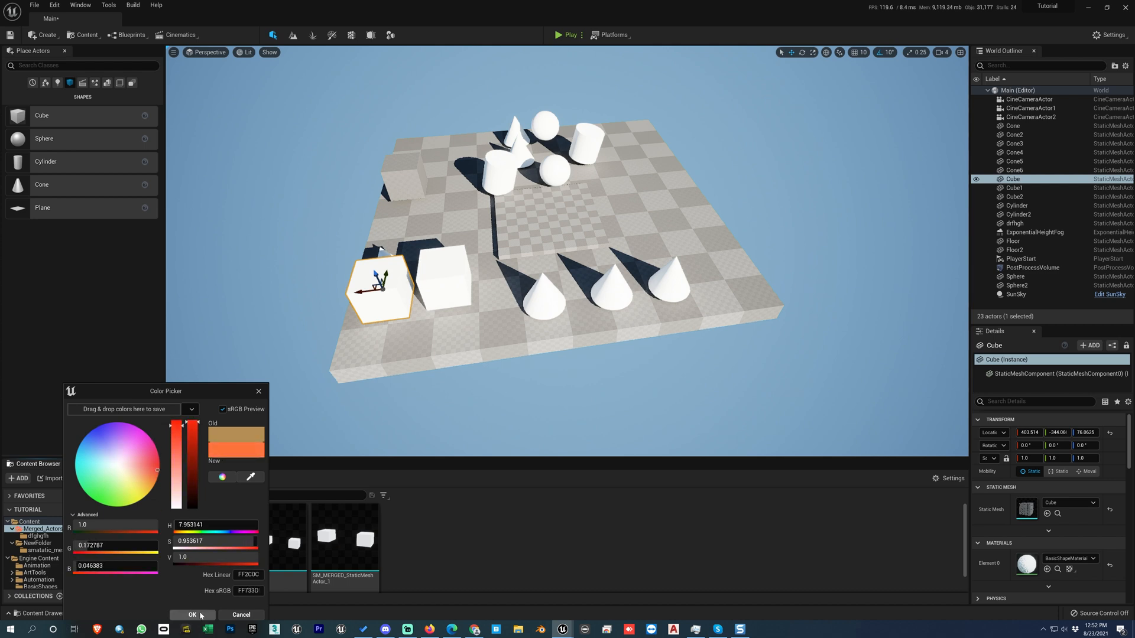
Set the color of the dfghgfh folder inside Merged_Actors to a bright, fully saturated green.
{"action": "left_click", "coordinate": [37, 537]}
{"action": "left_click", "coordinate": [38, 537]}
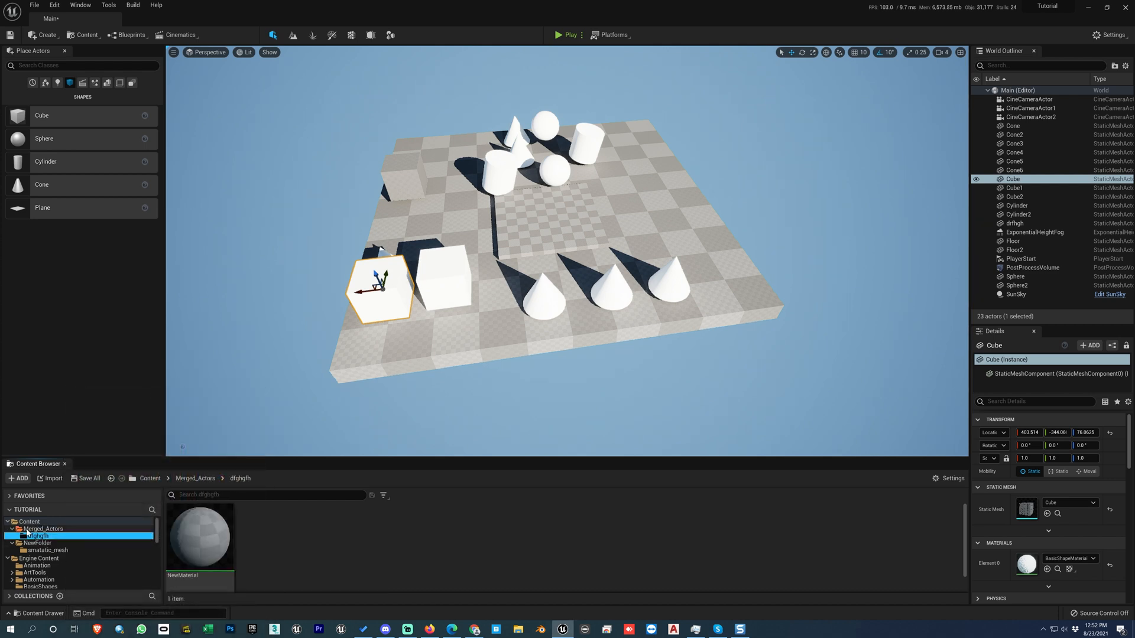
{"action": "right_click", "coordinate": [38, 537]}
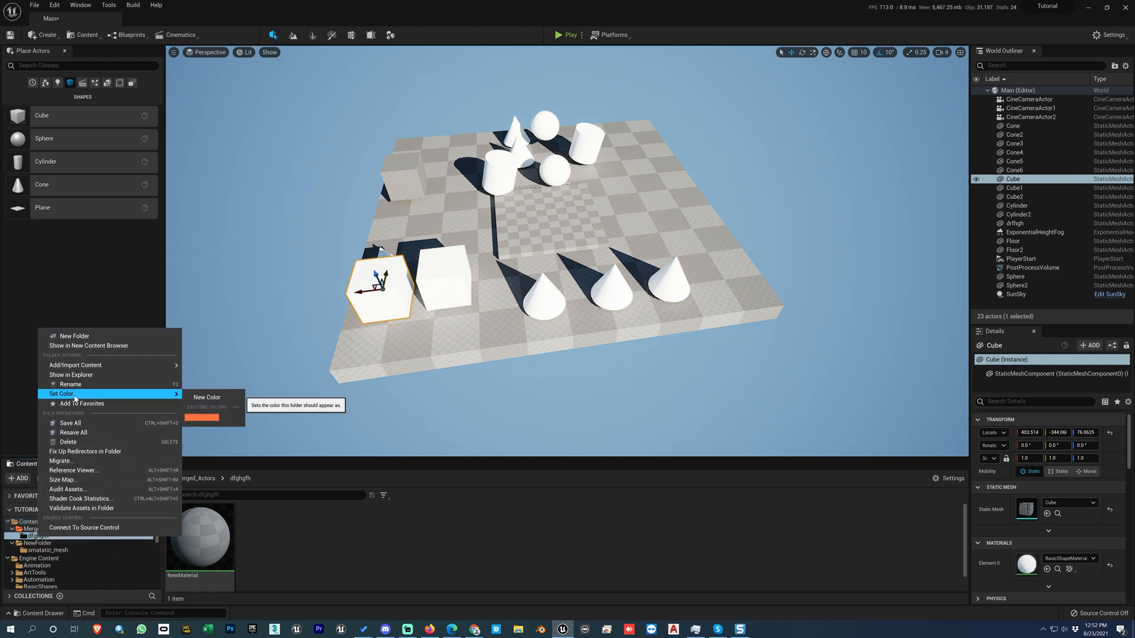
{"action": "mouse_move", "coordinate": [98, 399]}
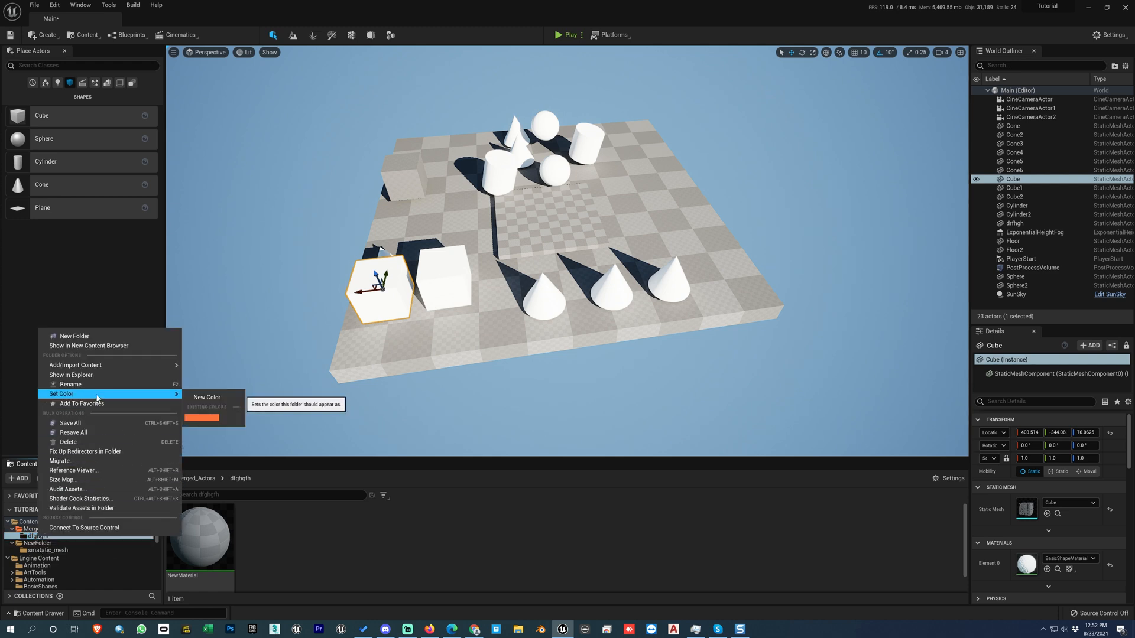
{"action": "left_click", "coordinate": [207, 398]}
{"action": "left_click", "coordinate": [256, 471]}
{"action": "left_click_drag", "start_coordinate": [251, 469], "coordinate": [227, 494]}
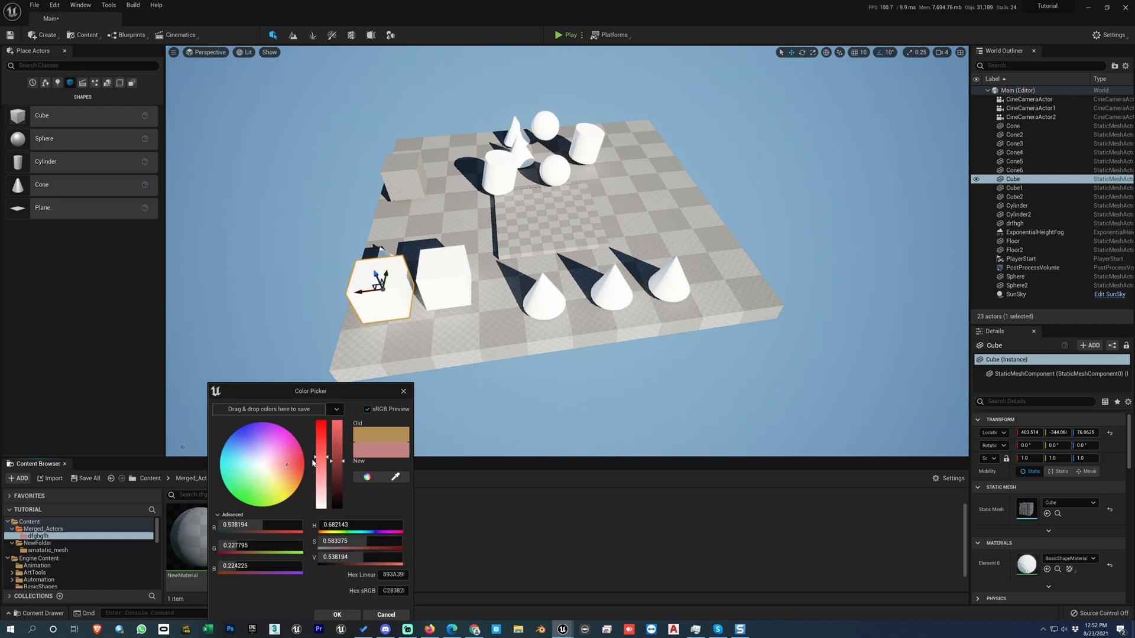
{"action": "left_click_drag", "start_coordinate": [237, 486], "coordinate": [229, 491]}
{"action": "left_click_drag", "start_coordinate": [339, 448], "coordinate": [338, 420]}
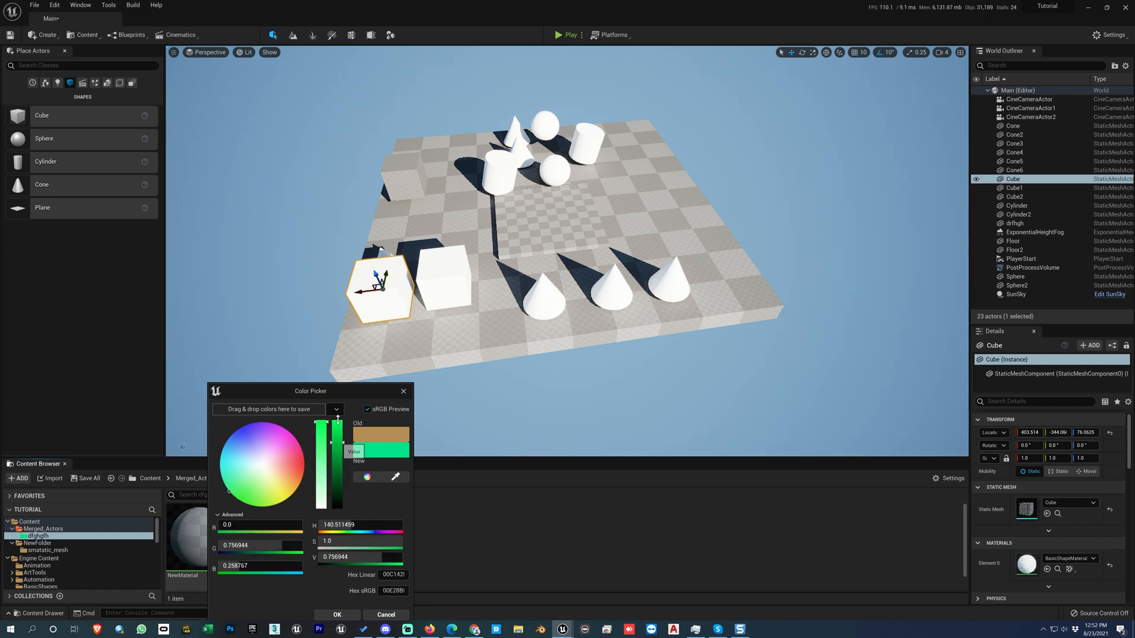
{"action": "left_click", "coordinate": [345, 617]}
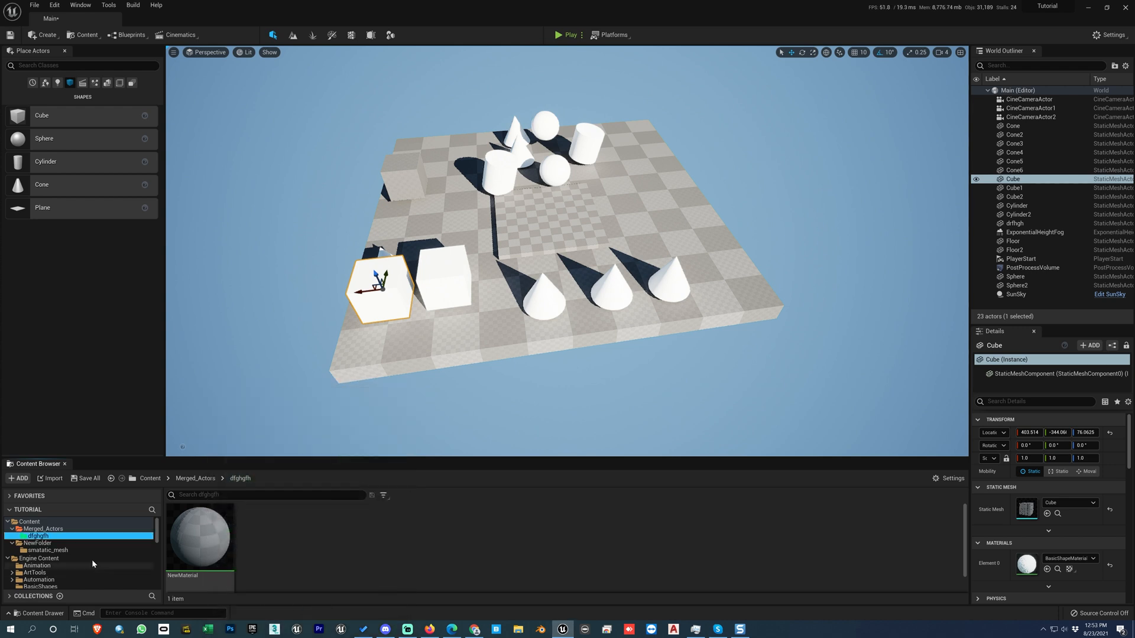
Browse between the Merged_Actors folder and its dfghgfh subfolder to compare their colors and contents.
{"action": "left_click", "coordinate": [38, 543]}
{"action": "left_click", "coordinate": [38, 536]}
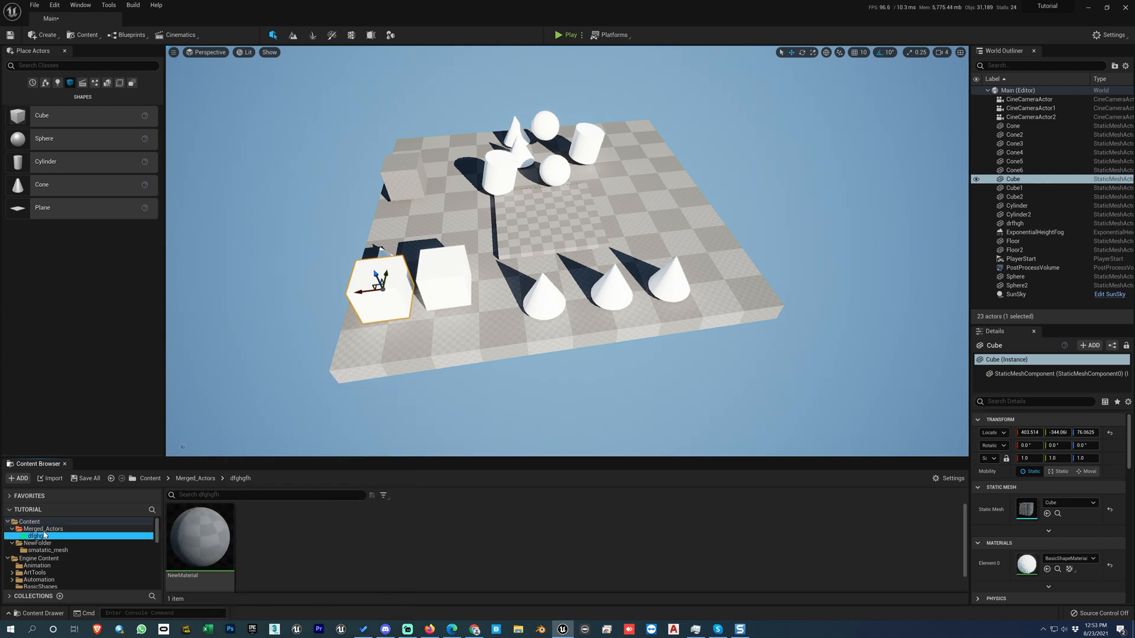
{"action": "left_click", "coordinate": [44, 529]}
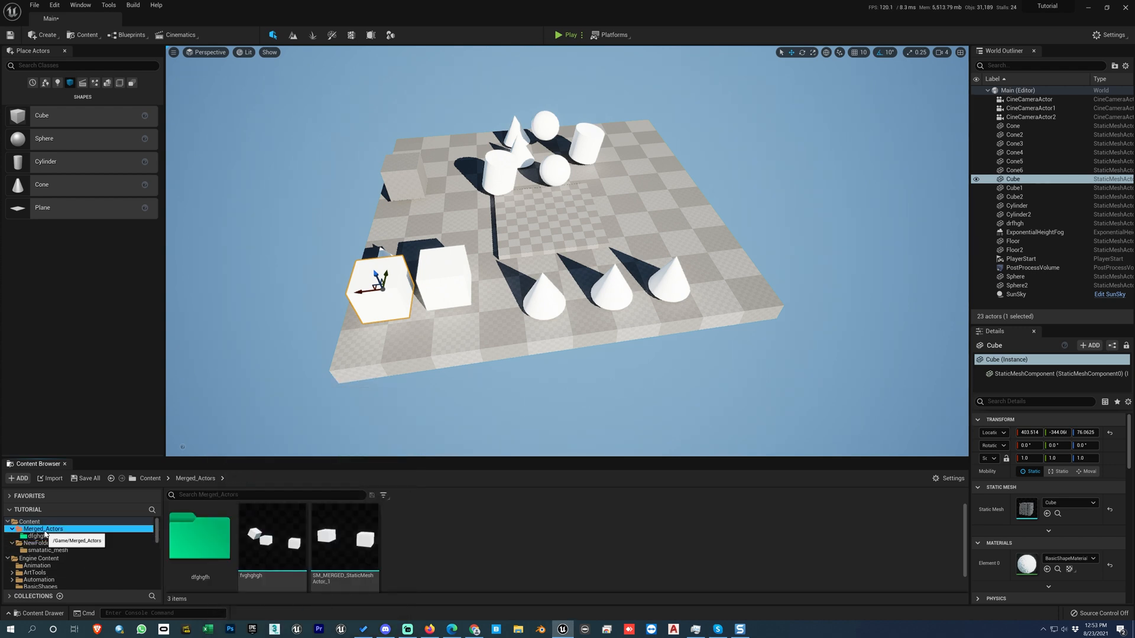
{"action": "left_click", "coordinate": [39, 537]}
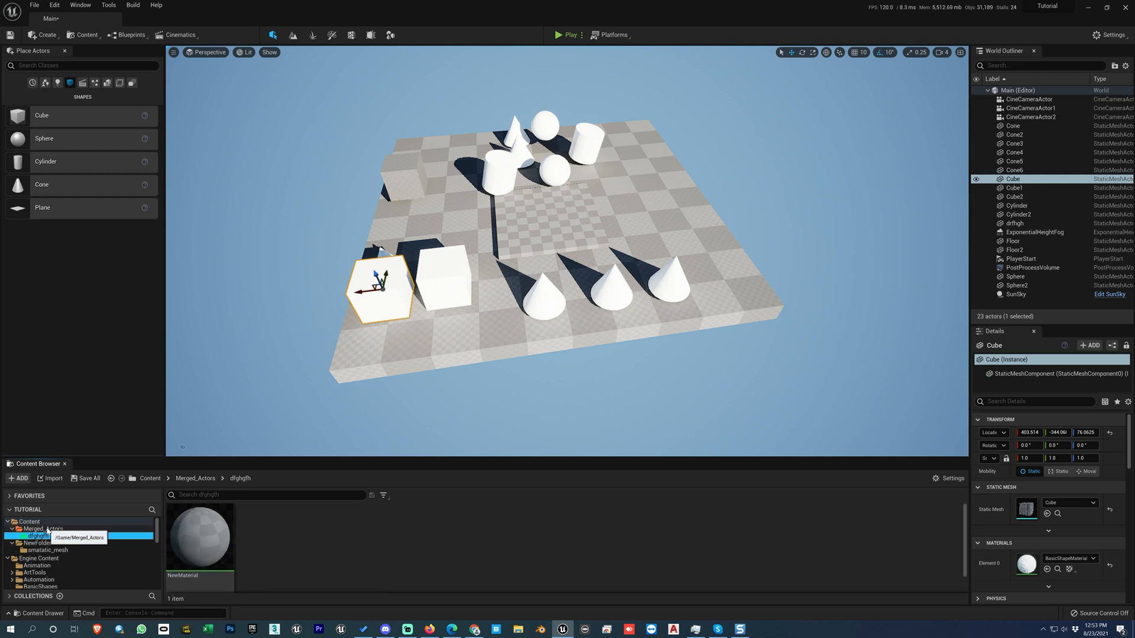
{"action": "left_click", "coordinate": [45, 529]}
{"action": "left_click", "coordinate": [44, 535]}
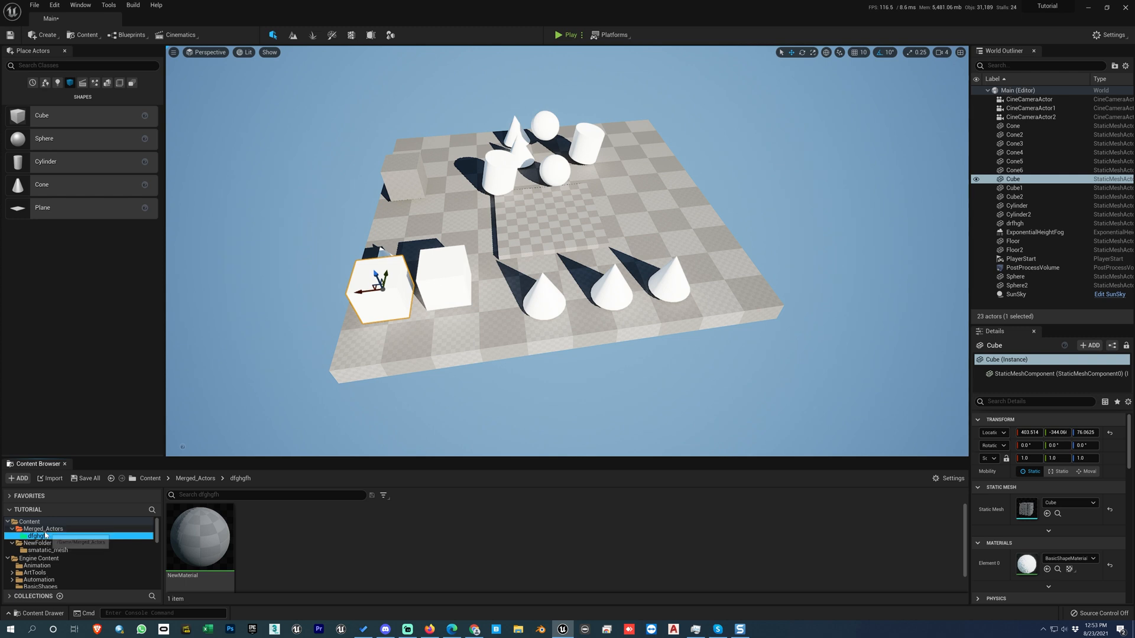
{"action": "right_click", "coordinate": [46, 530]}
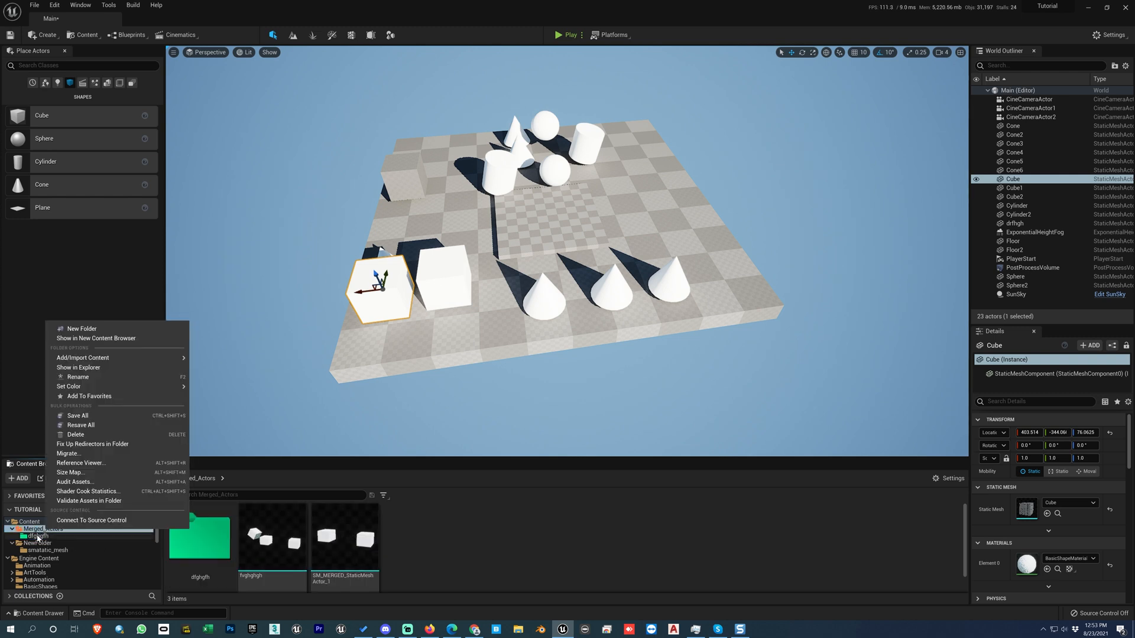
Add the smatatic_mesh folder inside NewFolder to the favorites and inspect the Favorites list.
{"action": "left_click", "coordinate": [38, 543]}
{"action": "left_click", "coordinate": [43, 550]}
{"action": "right_click", "coordinate": [44, 550]}
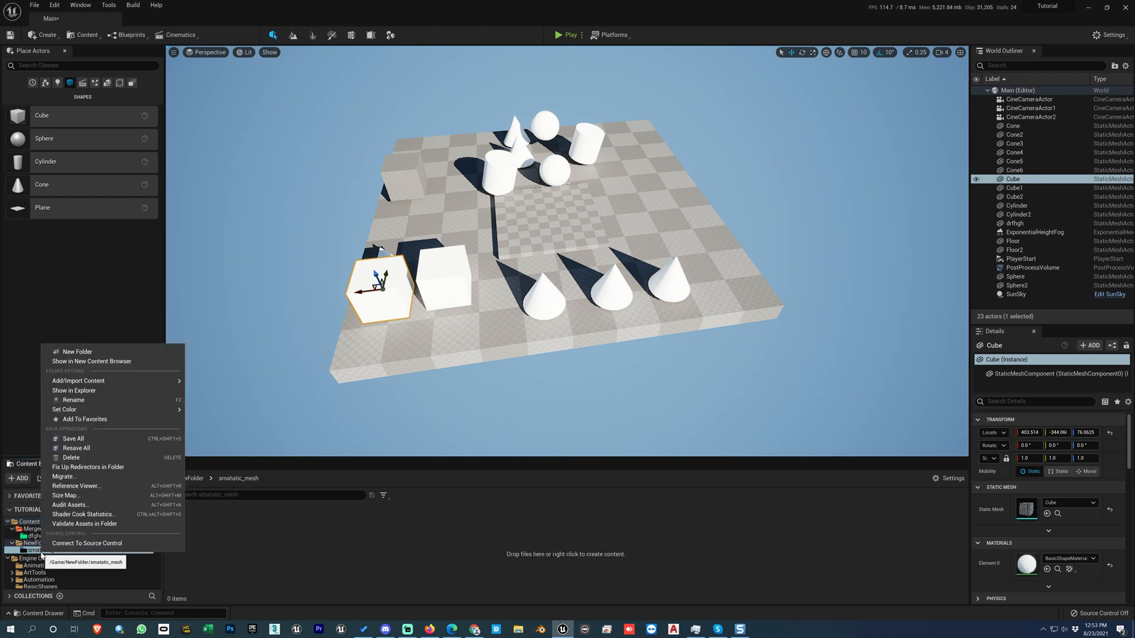
{"action": "left_click", "coordinate": [84, 423]}
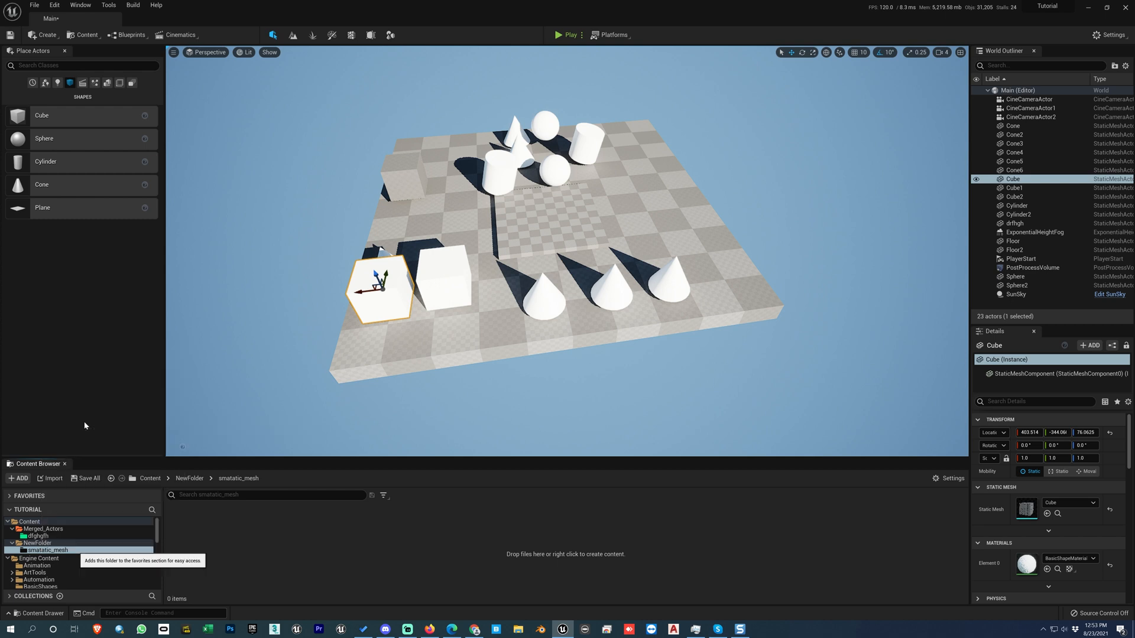
{"action": "left_click", "coordinate": [17, 498]}
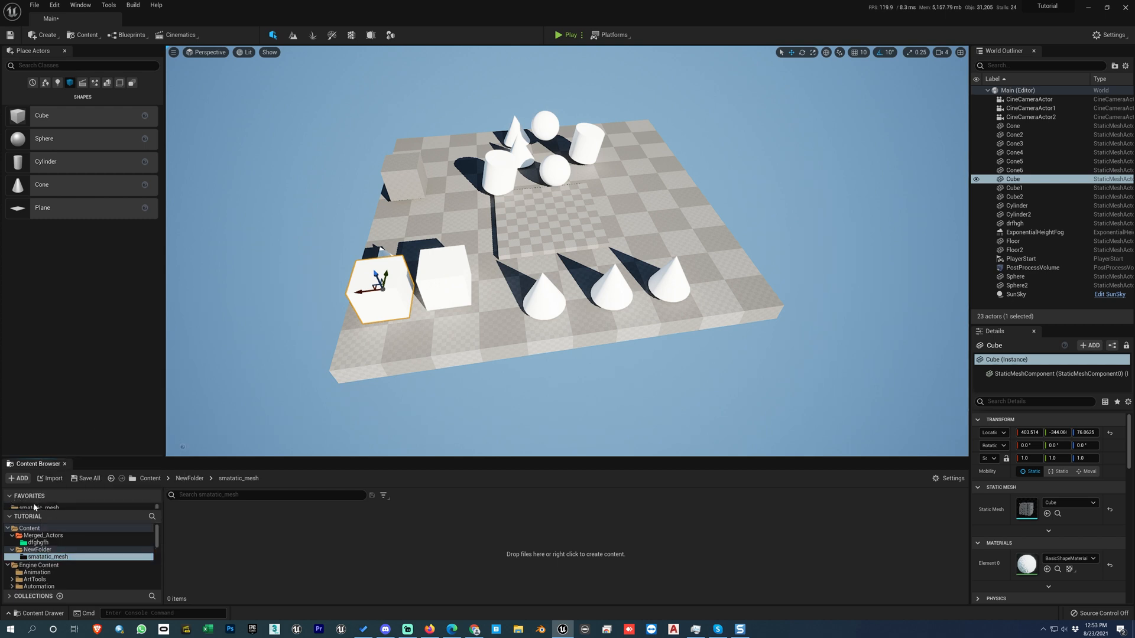
{"action": "left_click", "coordinate": [98, 513]}
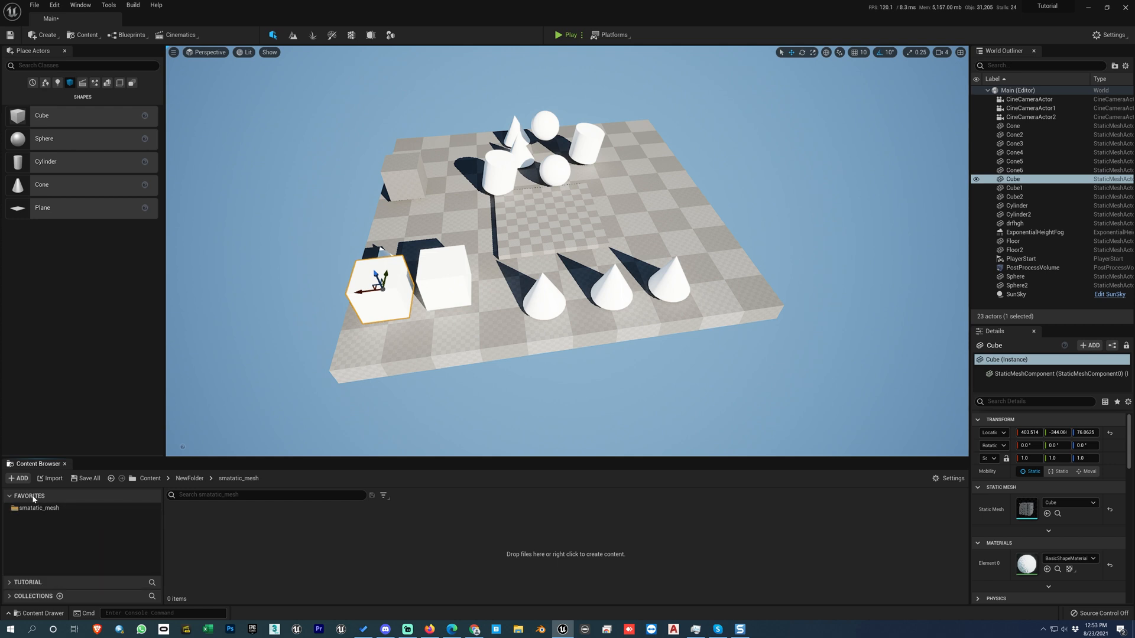
{"action": "left_click", "coordinate": [25, 583]}
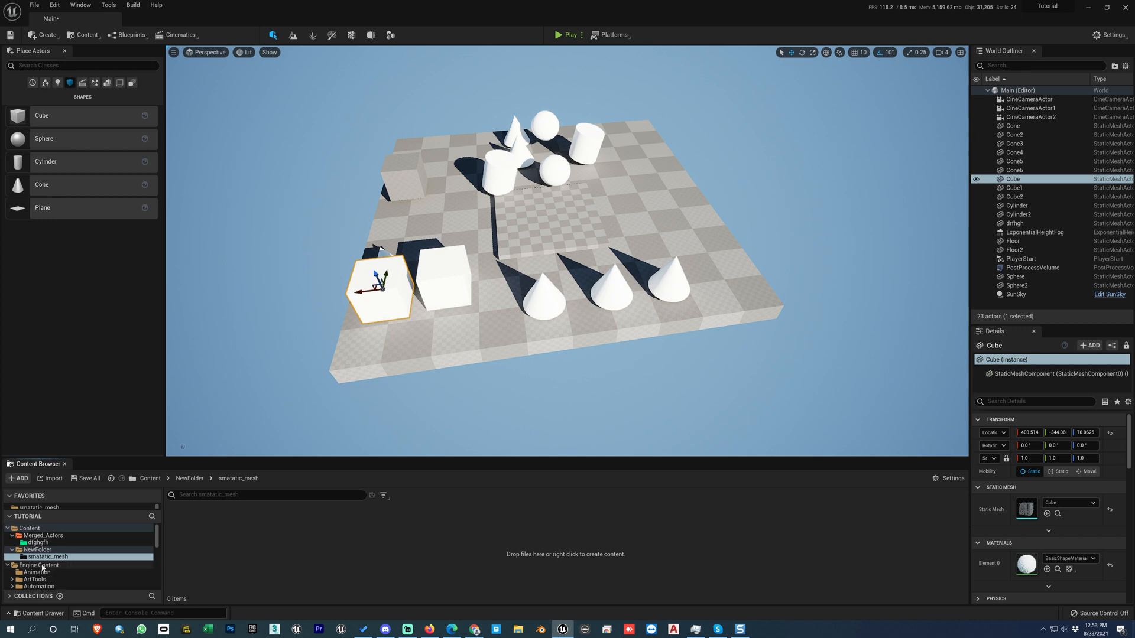
Add NewFolder to the favorites, check the Favorites list and collapse it.
{"action": "left_click", "coordinate": [40, 551]}
{"action": "right_click", "coordinate": [41, 551]}
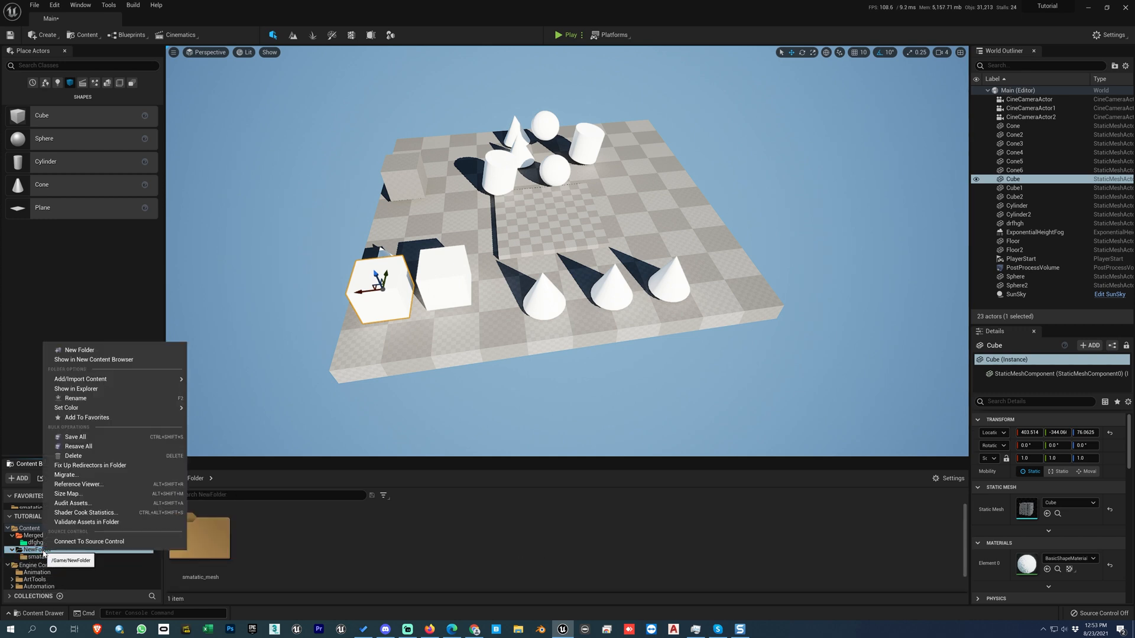
{"action": "left_click", "coordinate": [91, 417]}
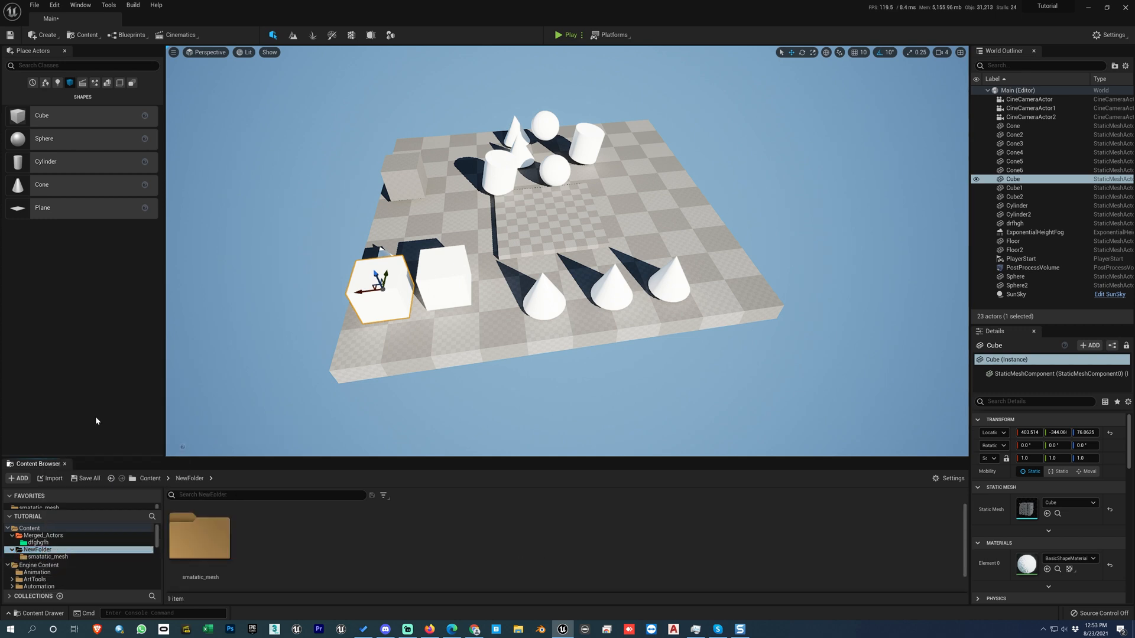
{"action": "left_click", "coordinate": [42, 496]}
{"action": "left_click", "coordinate": [36, 500]}
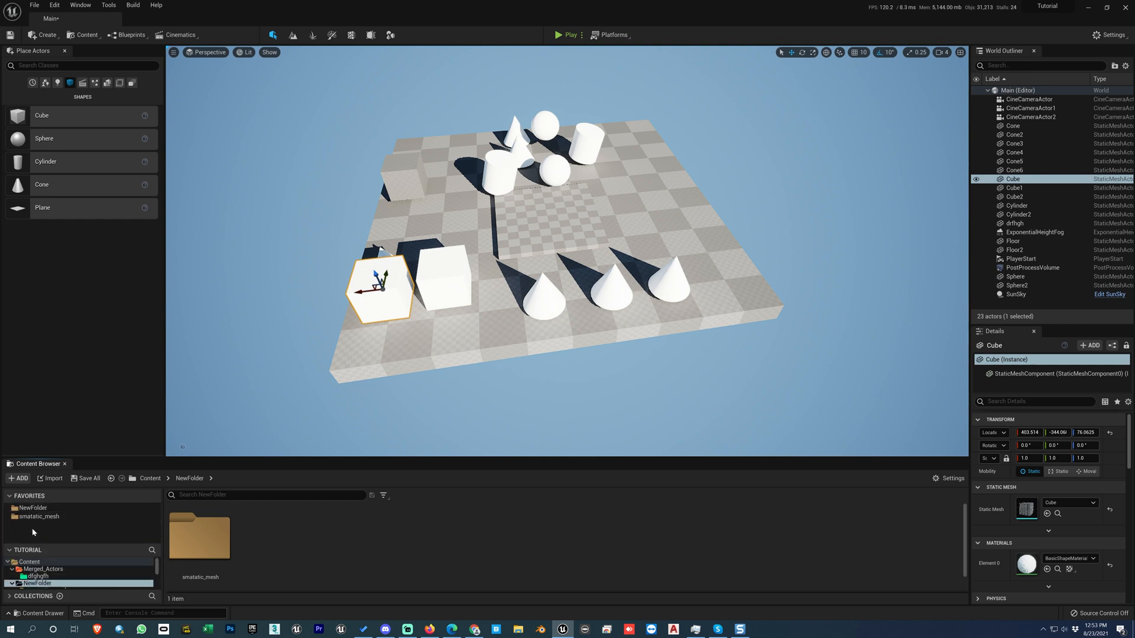
{"action": "left_click", "coordinate": [12, 498]}
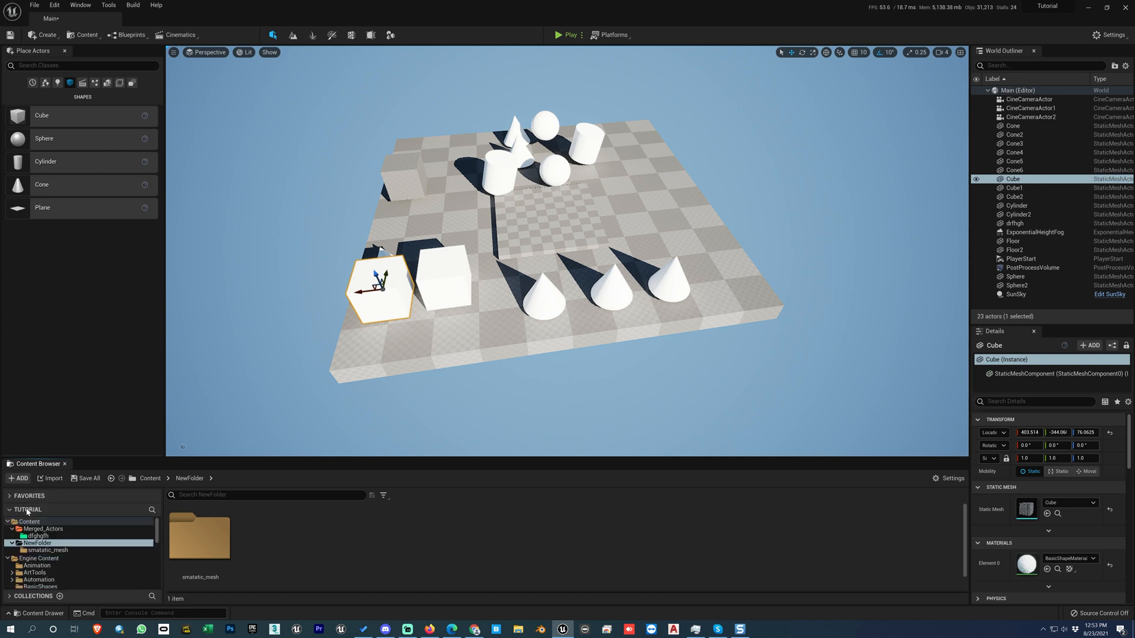
Examine the Remove From Favorites option for the smatatic_mesh folder and expand the Favorites list.
{"action": "left_click", "coordinate": [45, 550]}
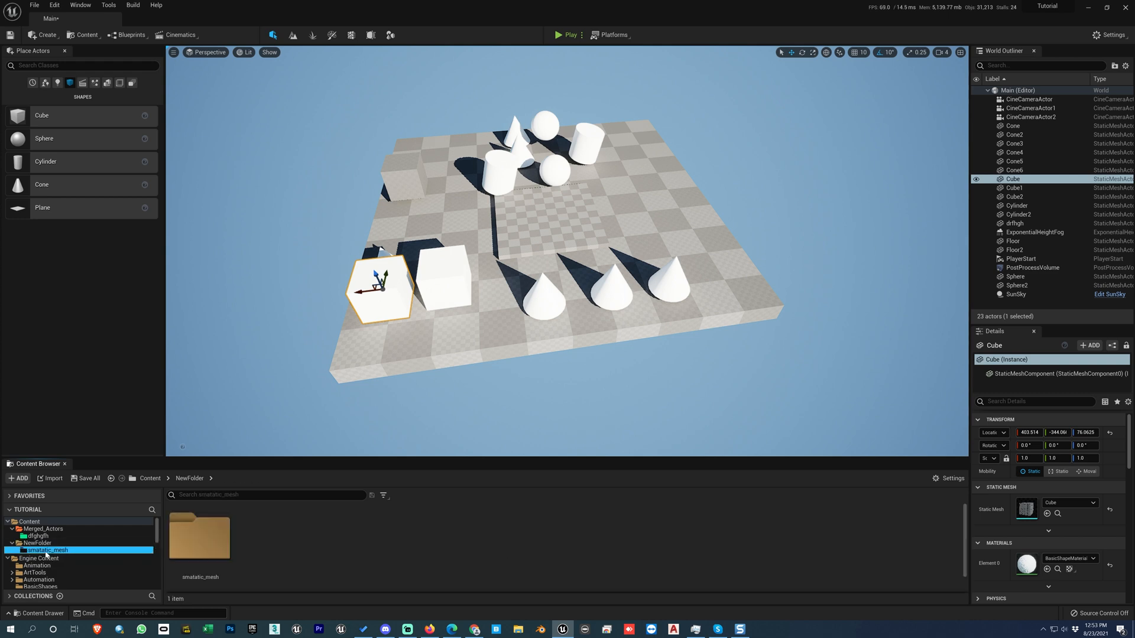
{"action": "right_click", "coordinate": [45, 550]}
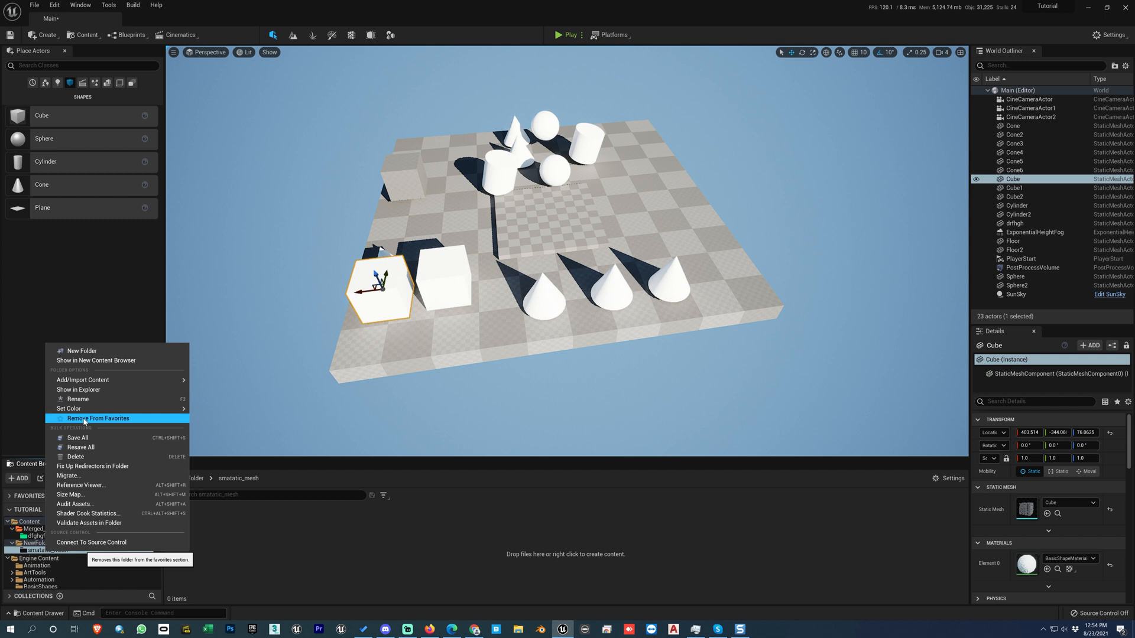
{"action": "left_click", "coordinate": [25, 511]}
{"action": "left_click", "coordinate": [37, 499]}
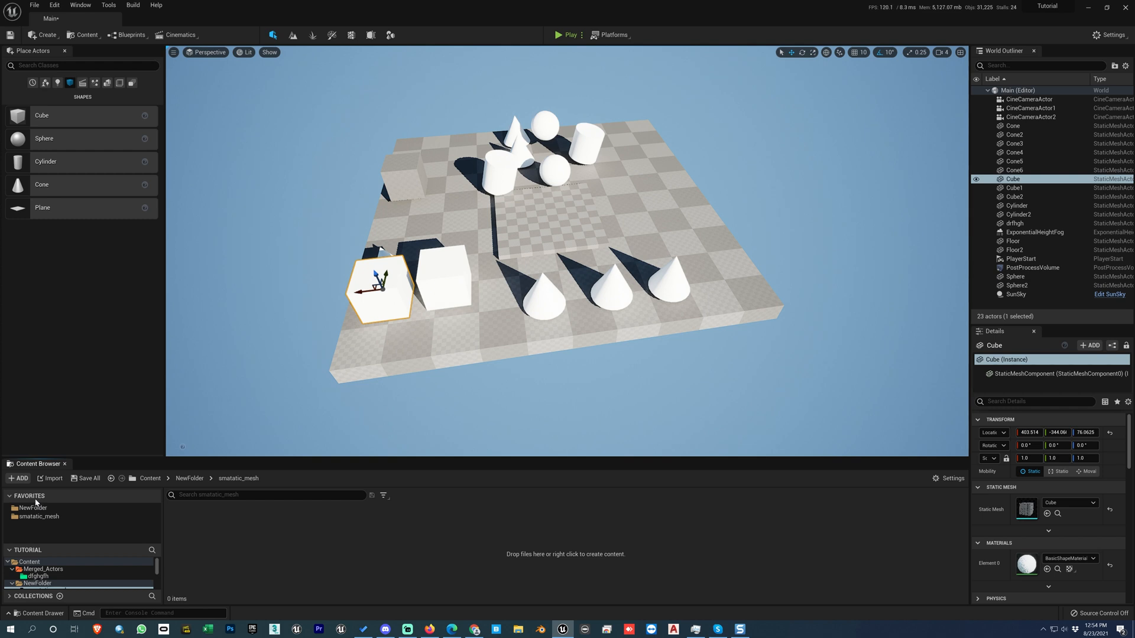
Examine the bulk operations such as Resave All for the smatatic_mesh folder, and collapse the Favorites list.
{"action": "scroll", "coordinate": [42, 582], "scroll_direction": "down", "scroll_amount": 1}
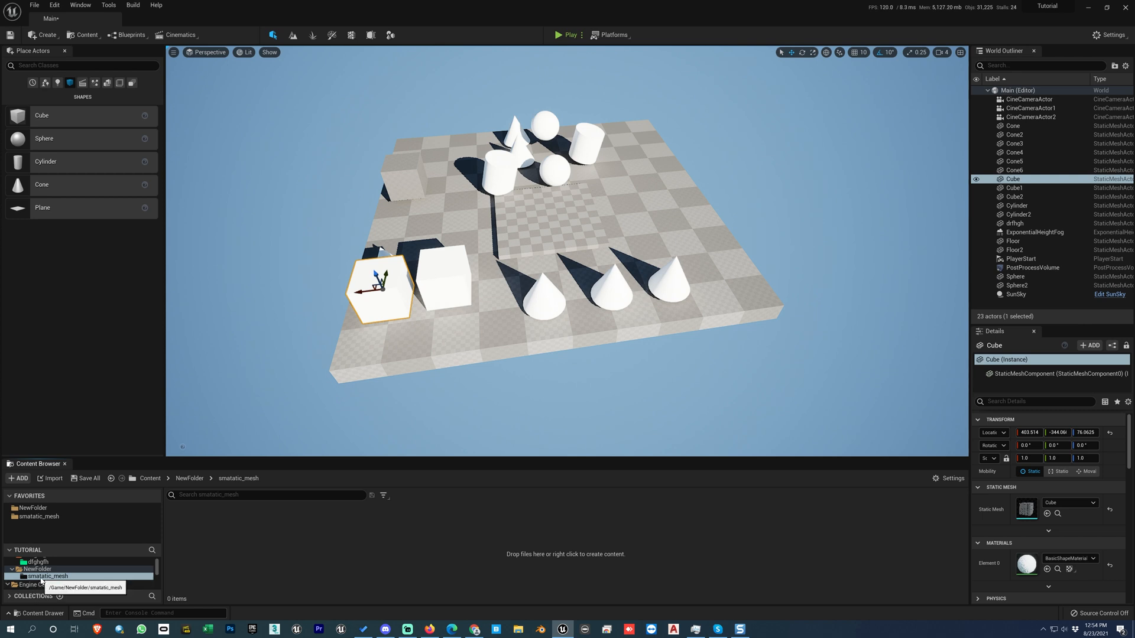
{"action": "right_click", "coordinate": [46, 577]}
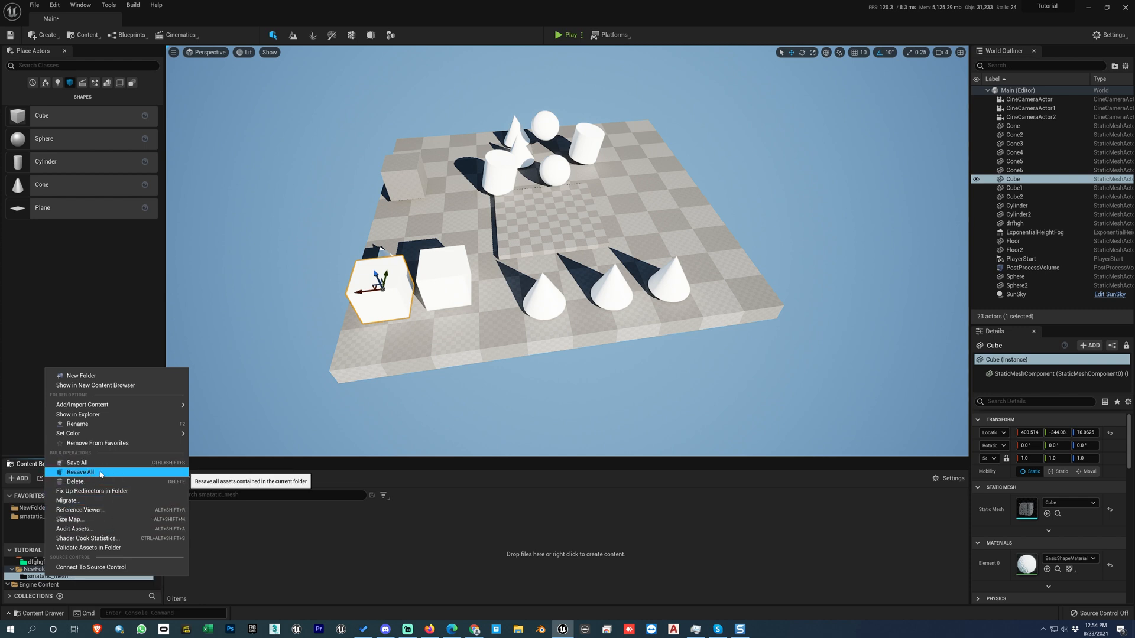
{"action": "left_click", "coordinate": [32, 562]}
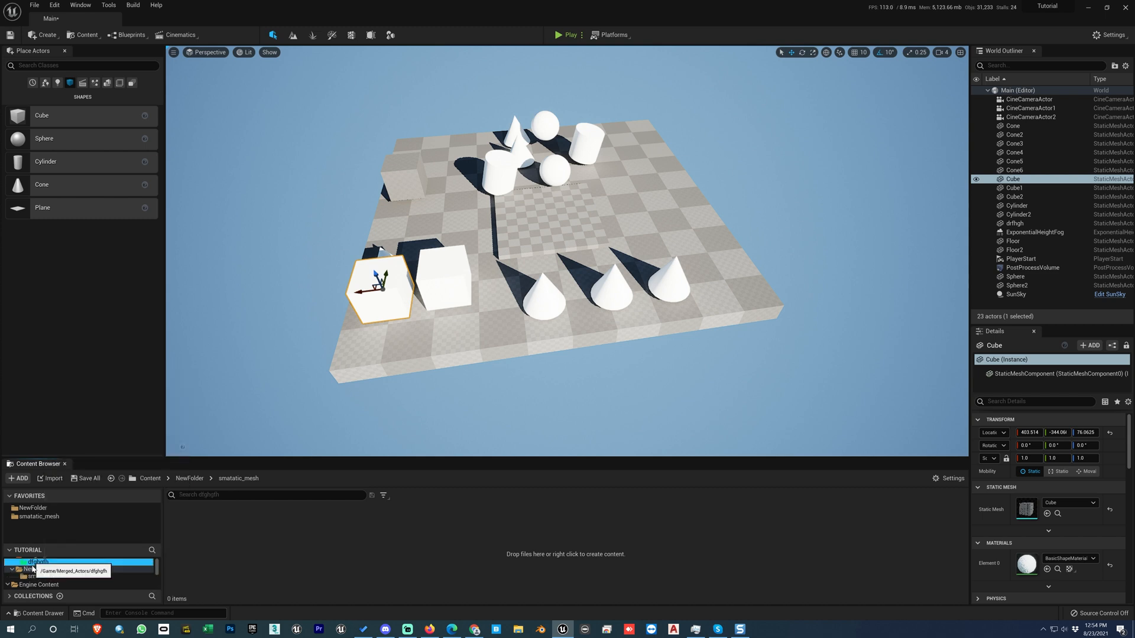
{"action": "left_click", "coordinate": [36, 577]}
{"action": "right_click", "coordinate": [36, 577]}
{"action": "left_click", "coordinate": [250, 542]}
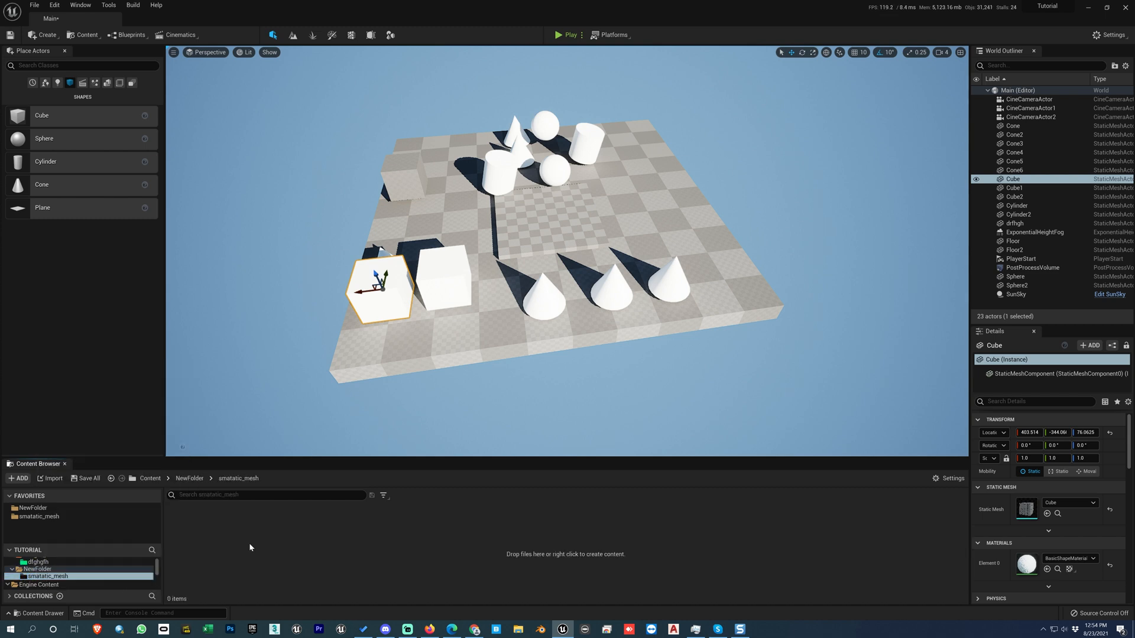
{"action": "left_click", "coordinate": [58, 499]}
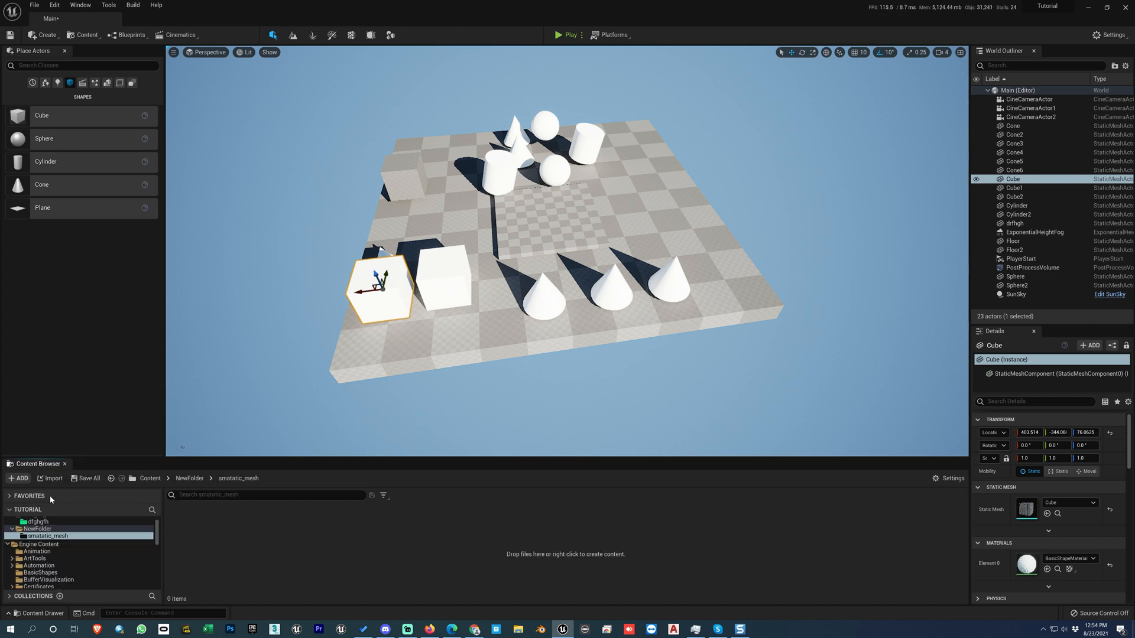
Check the folder options of dfghgfh and save all unsaved changes in the project.
{"action": "scroll", "coordinate": [41, 546], "scroll_direction": "up", "scroll_amount": 1}
{"action": "left_click", "coordinate": [46, 536]}
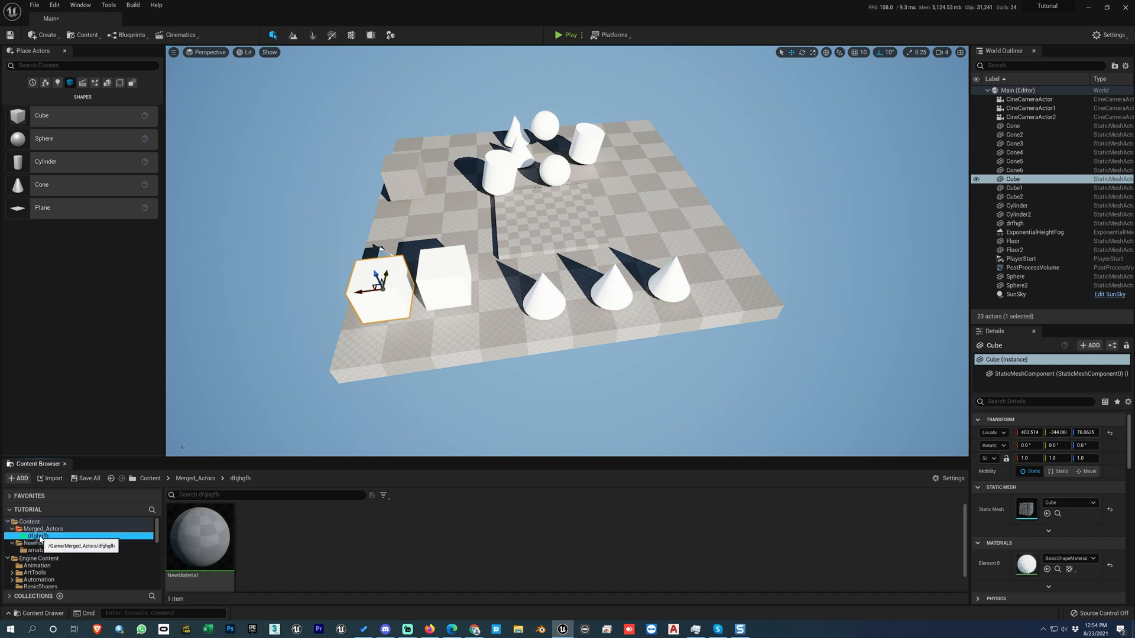
{"action": "right_click", "coordinate": [48, 537]}
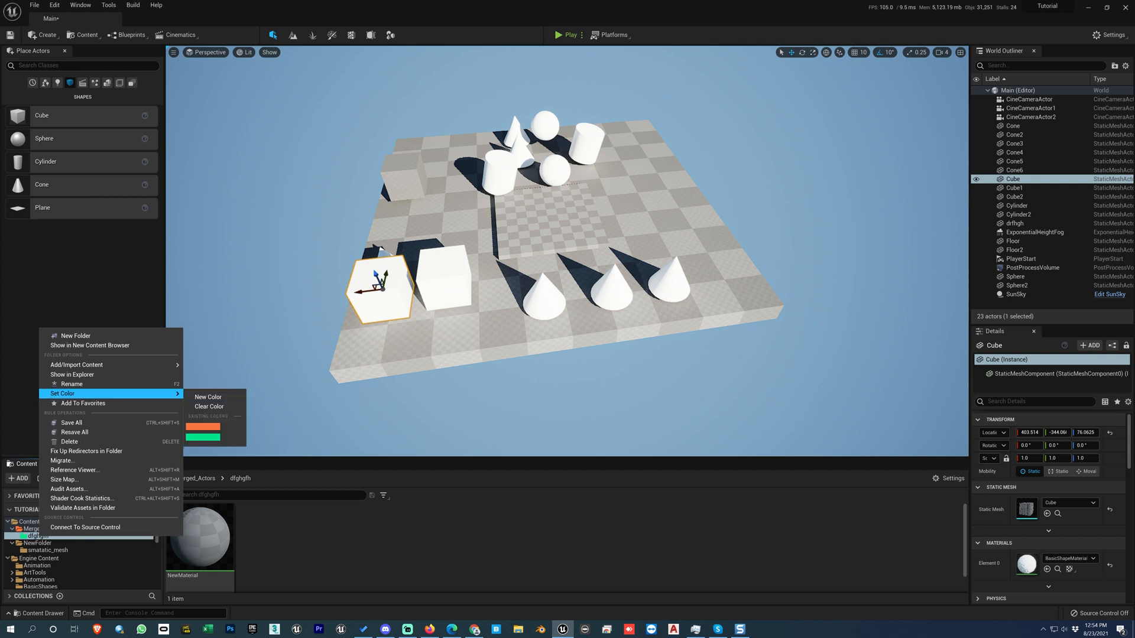
{"action": "left_click", "coordinate": [34, 5]}
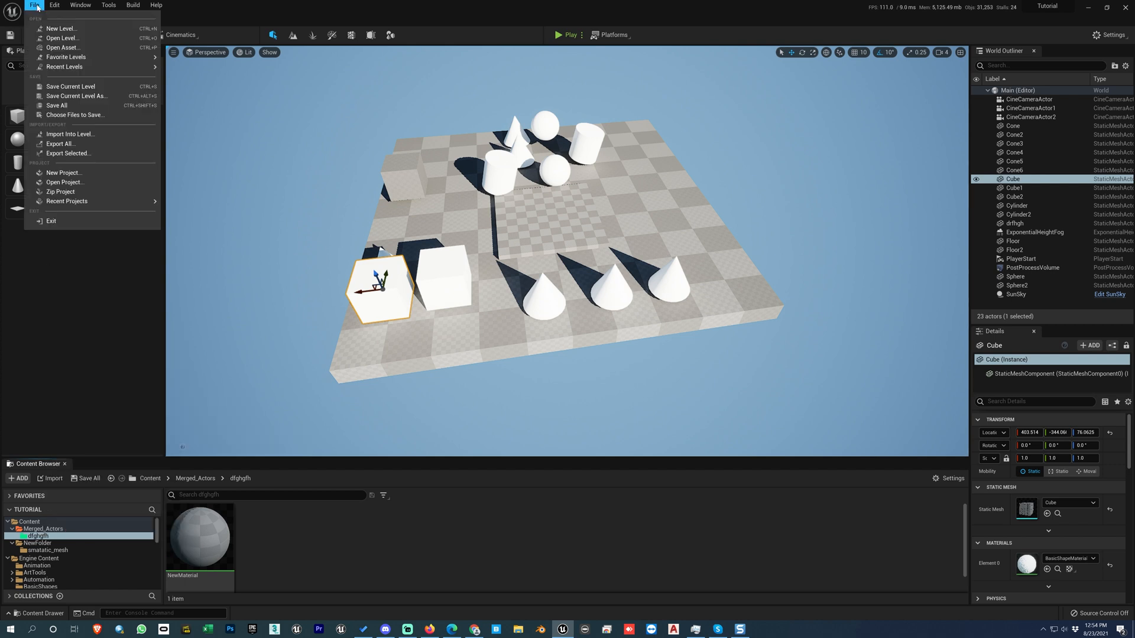
{"action": "left_click", "coordinate": [57, 105]}
Delete the dfghgfh folder and open its parent folder Merged_Actors.
{"action": "right_click", "coordinate": [45, 536]}
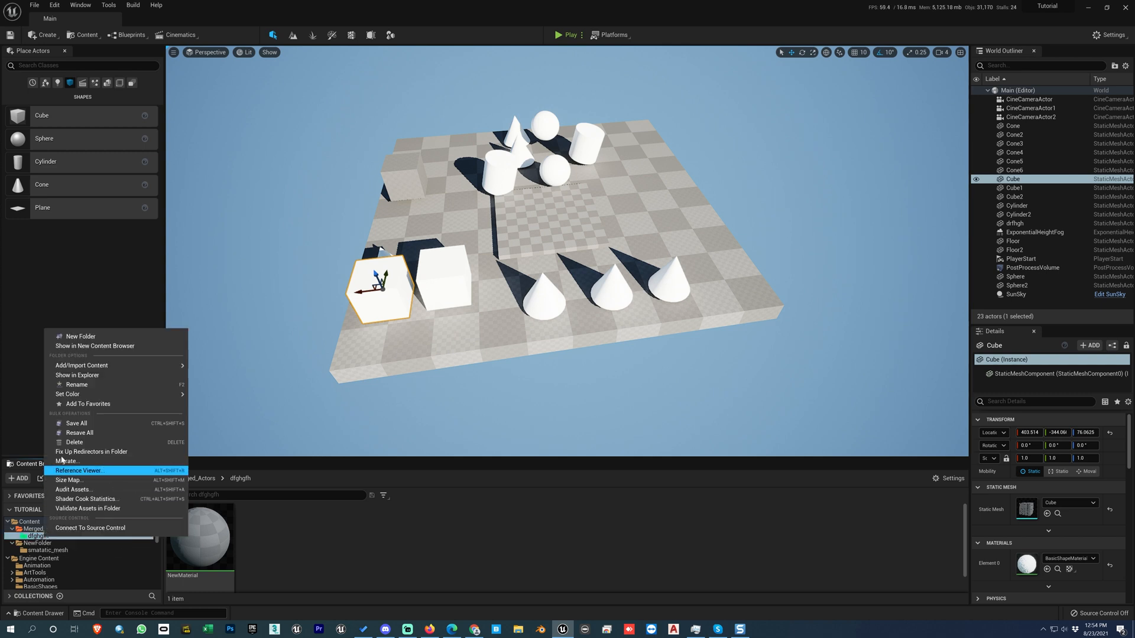
{"action": "left_click", "coordinate": [75, 442]}
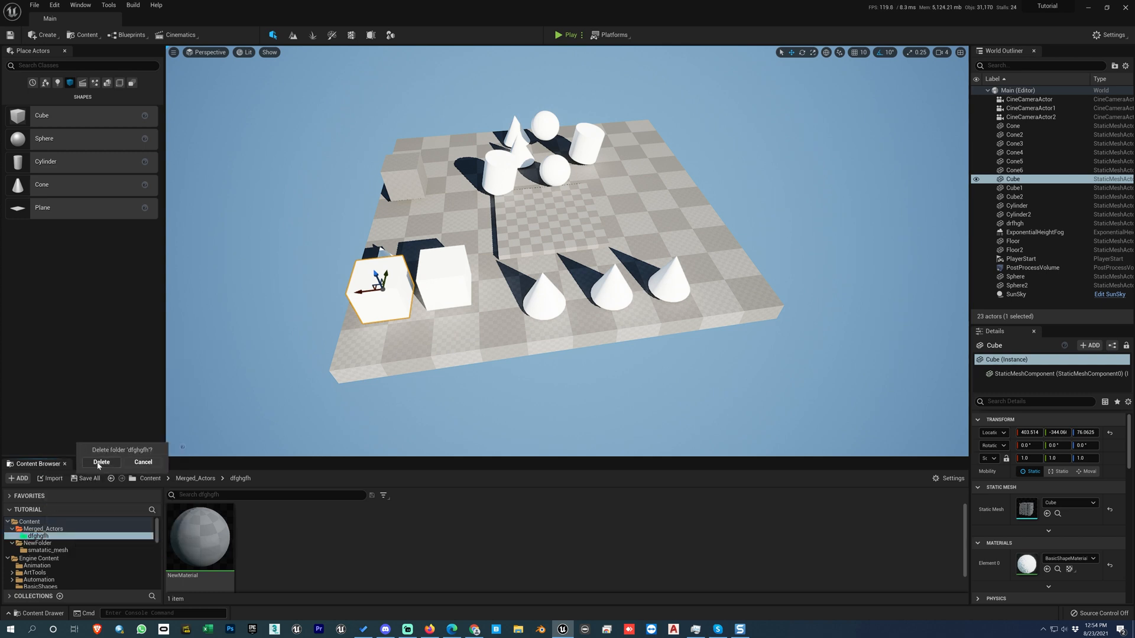
{"action": "left_click", "coordinate": [97, 462]}
{"action": "left_click", "coordinate": [506, 455]}
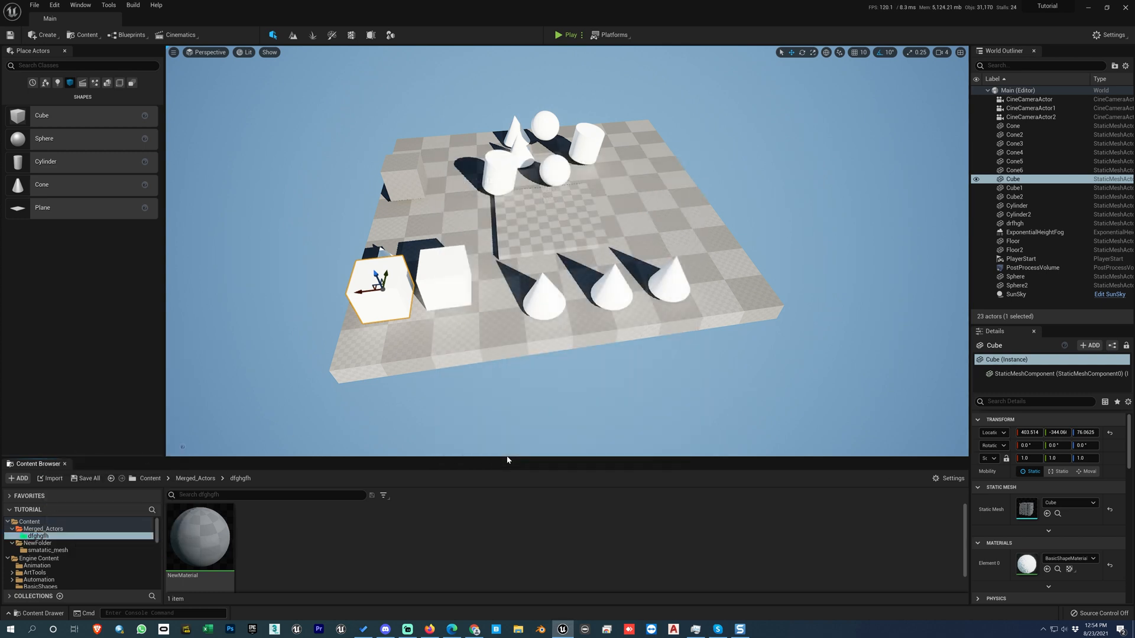
{"action": "left_click", "coordinate": [49, 529]}
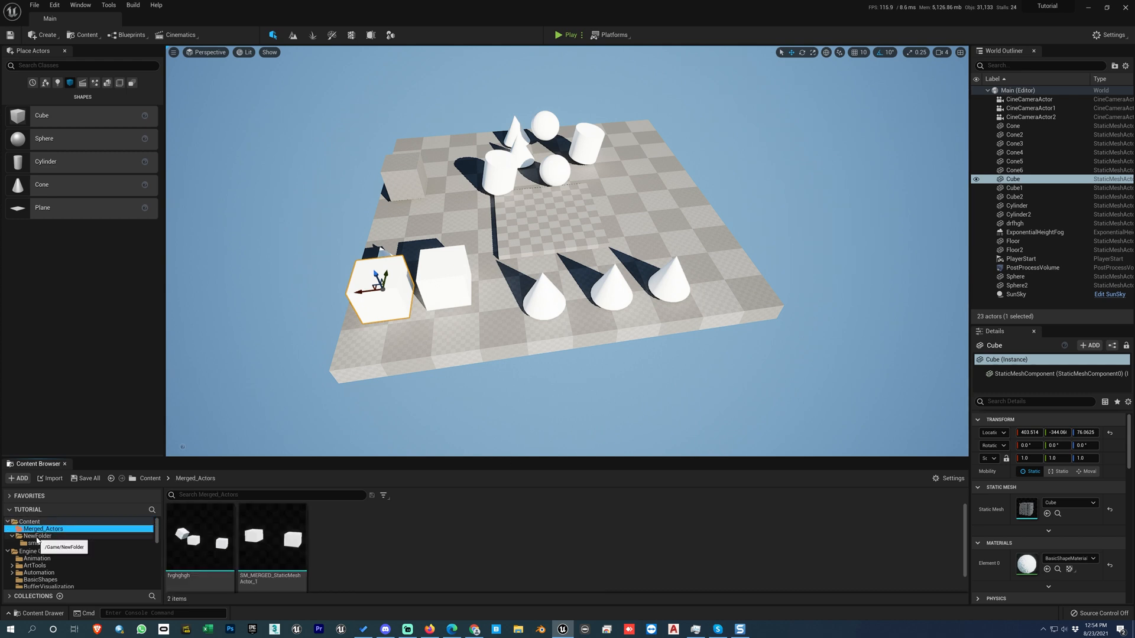
Open the smatatic_mesh folder and examine its Fix Up Redirectors in Folder option.
{"action": "left_click", "coordinate": [42, 544]}
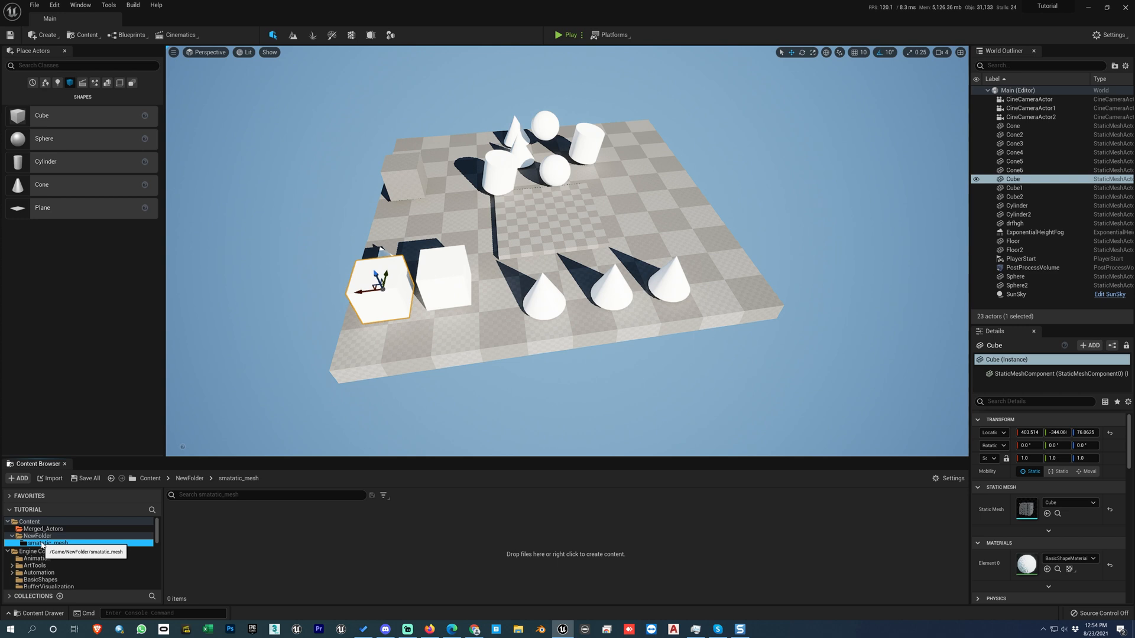
{"action": "right_click", "coordinate": [41, 544]}
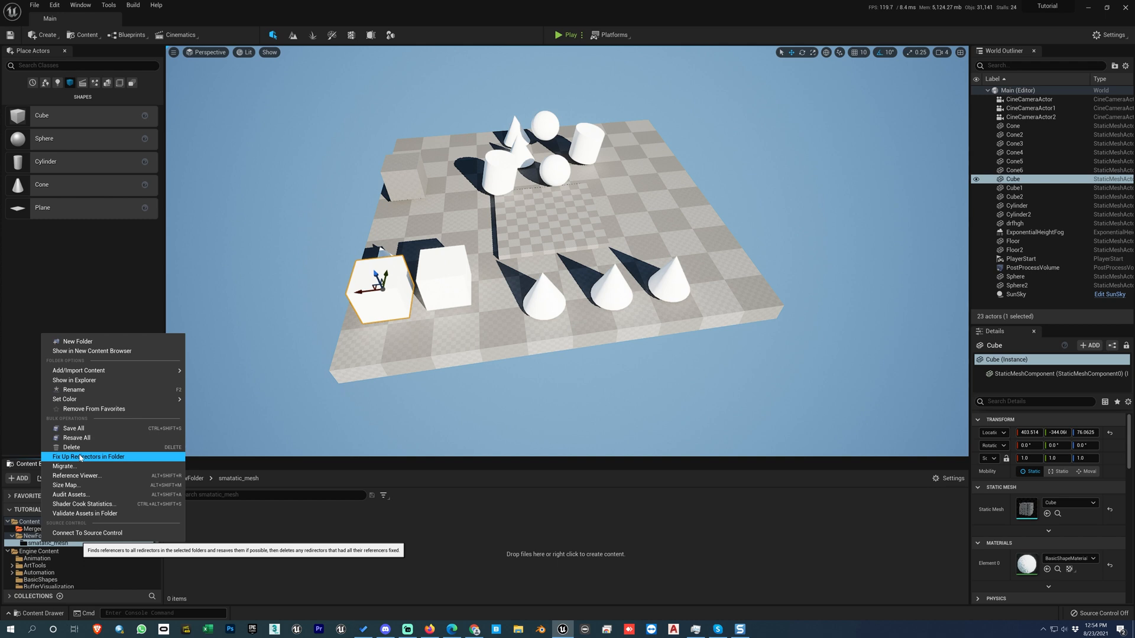
{"action": "left_click", "coordinate": [294, 549]}
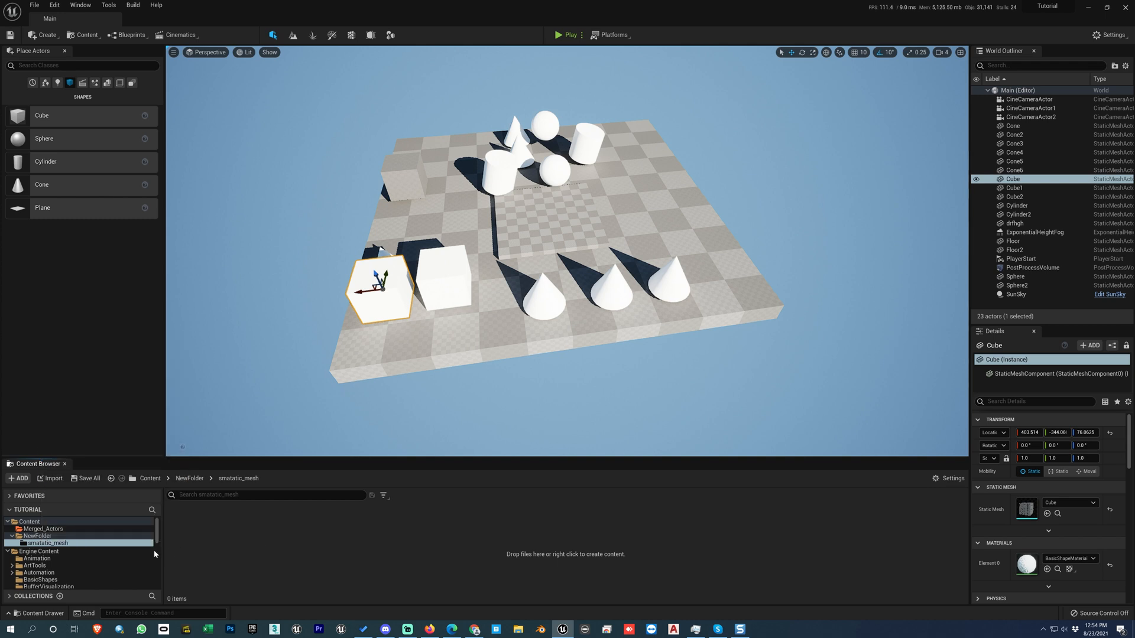
Browse the contents of NewFolder, the Content root and Merged_Actors.
{"action": "left_click", "coordinate": [37, 536]}
{"action": "left_click", "coordinate": [93, 523]}
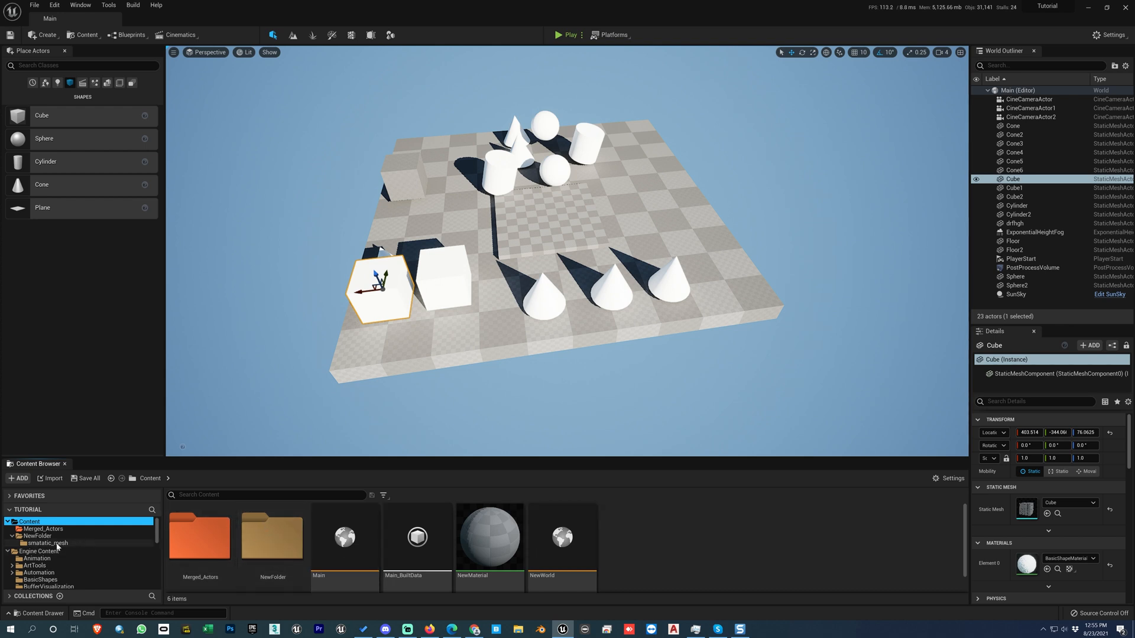
{"action": "left_click", "coordinate": [48, 529]}
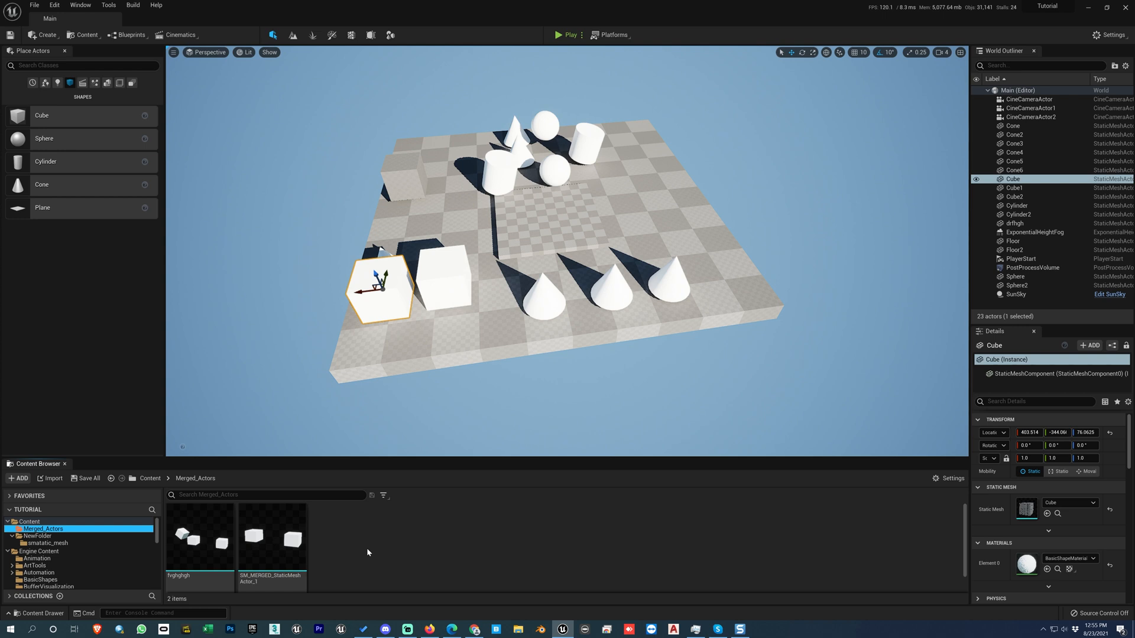
Fix up redirectors in the Content root folder.
{"action": "left_click", "coordinate": [26, 522]}
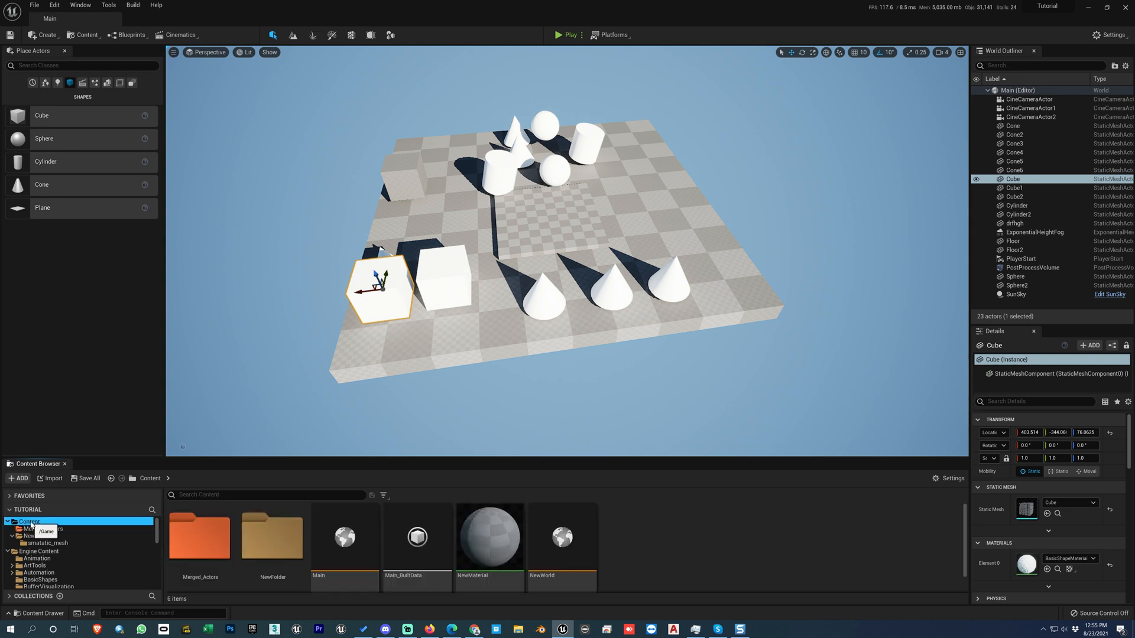
{"action": "right_click", "coordinate": [31, 524]}
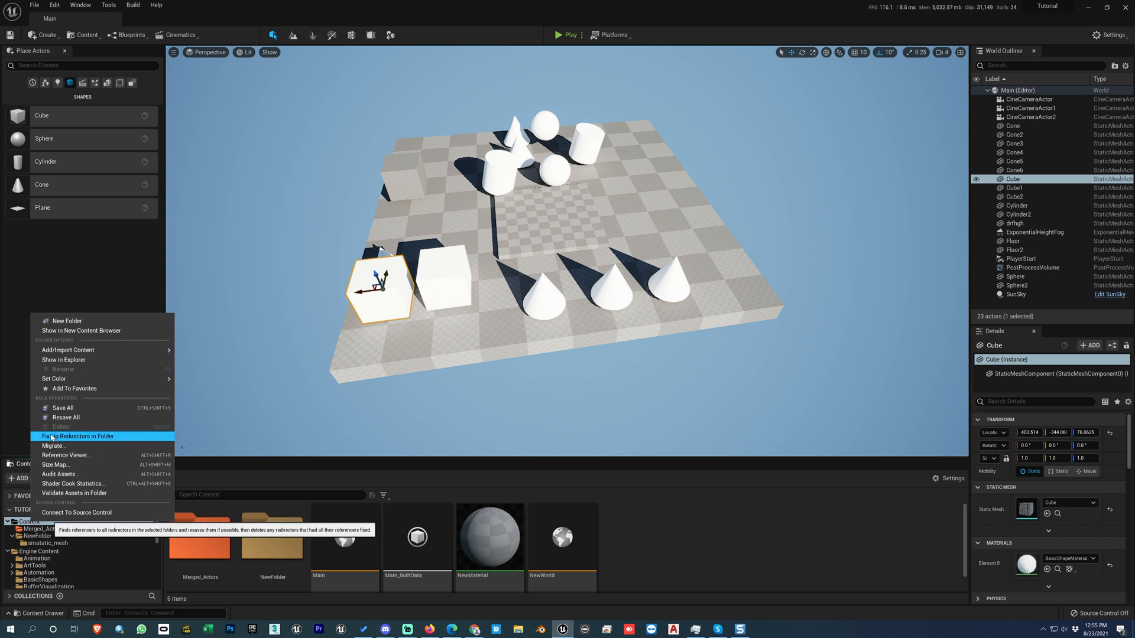
{"action": "left_click", "coordinate": [93, 436]}
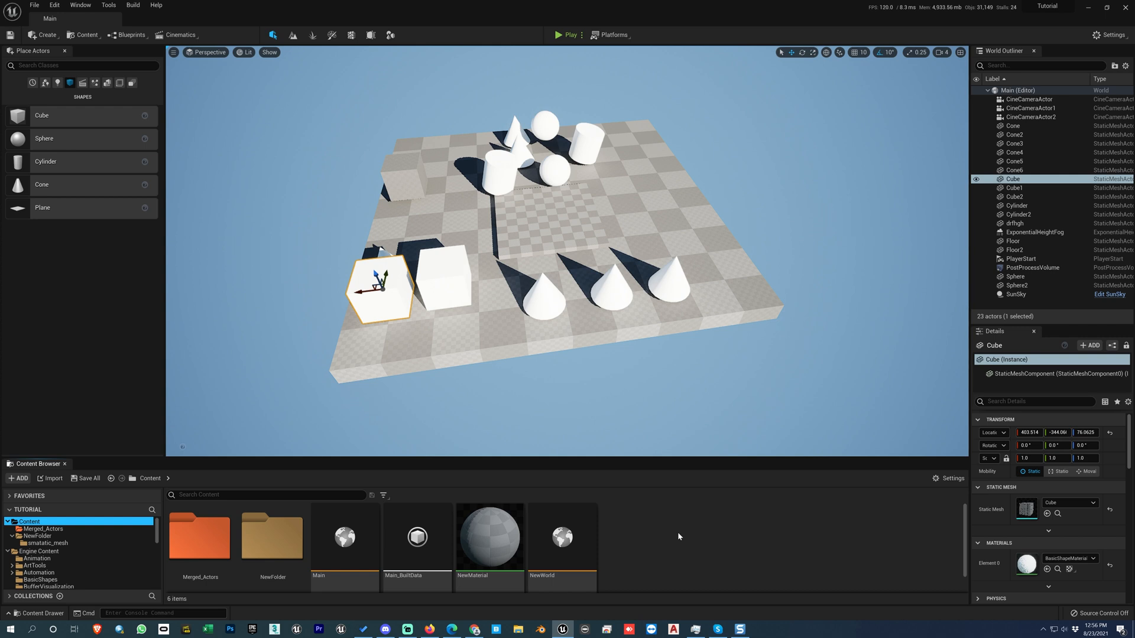
Examine the Migrate option for the smatatic_mesh folder and open the Merged_Actors folder.
{"action": "right_click", "coordinate": [46, 543]}
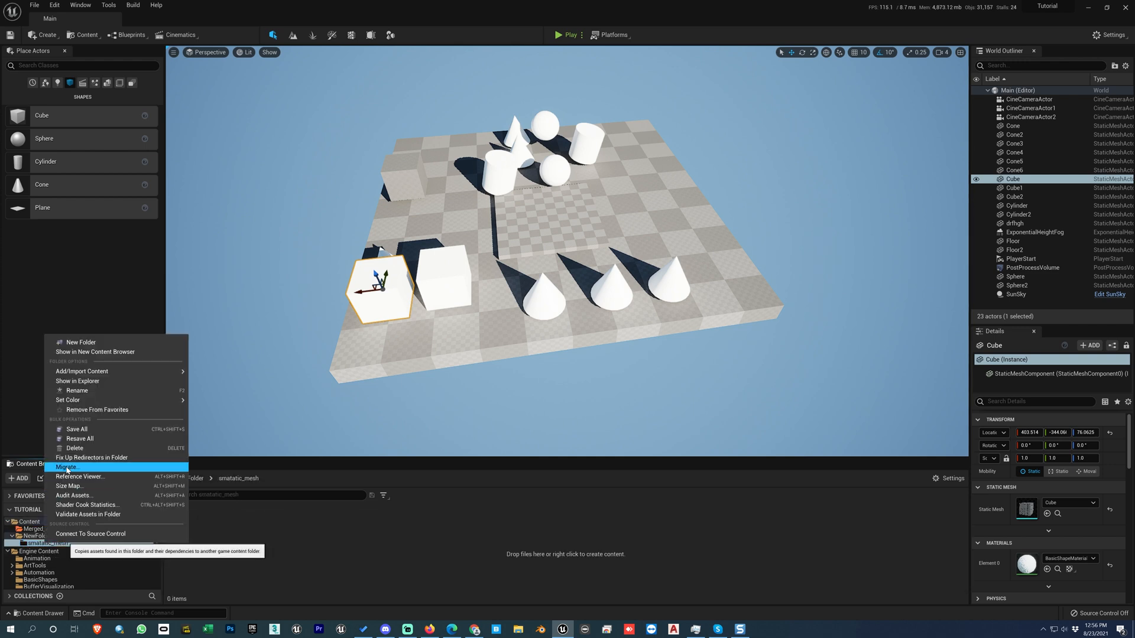
{"action": "left_click", "coordinate": [214, 528]}
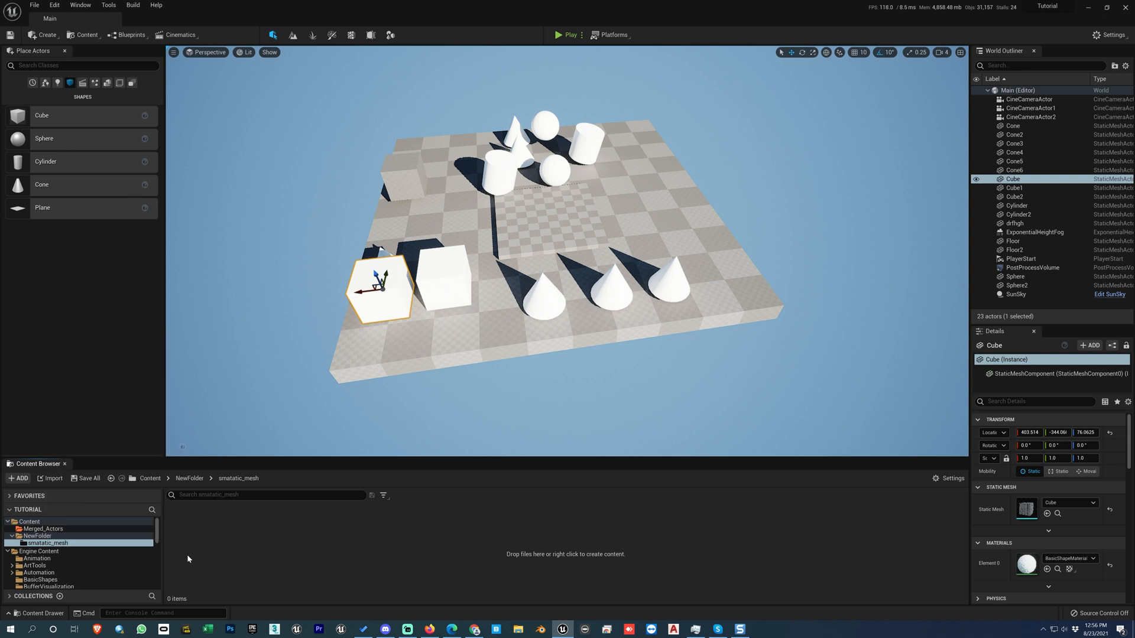
{"action": "left_click", "coordinate": [50, 533]}
{"action": "left_click", "coordinate": [43, 529]}
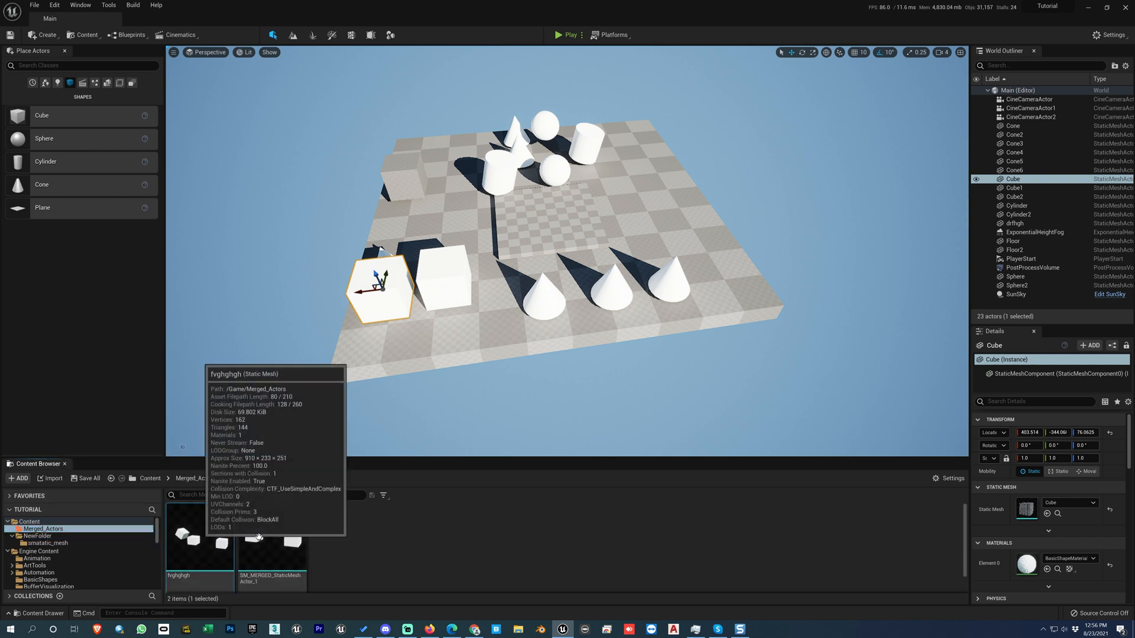
Examine the Asset Actions, including Migrate, for the SM_MERGED_StaticMeshActor_1 mesh.
{"action": "right_click", "coordinate": [276, 537]}
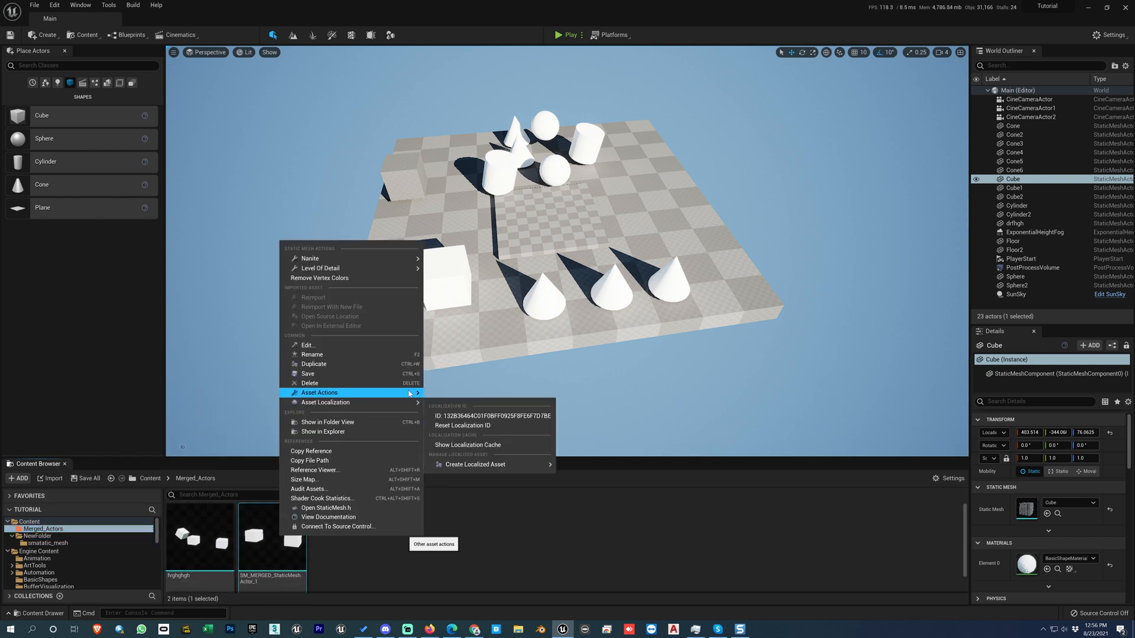
{"action": "mouse_move", "coordinate": [412, 393]}
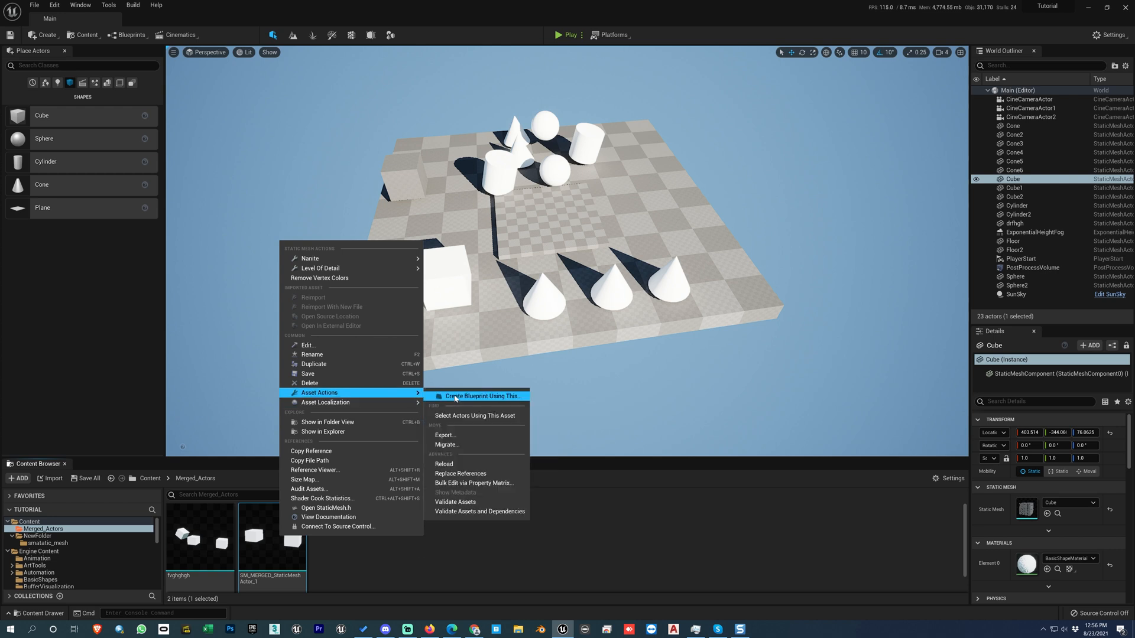
{"action": "left_click", "coordinate": [456, 449]}
Return to the smatatic_mesh folder and review its Migrate option again.
{"action": "left_click", "coordinate": [37, 536]}
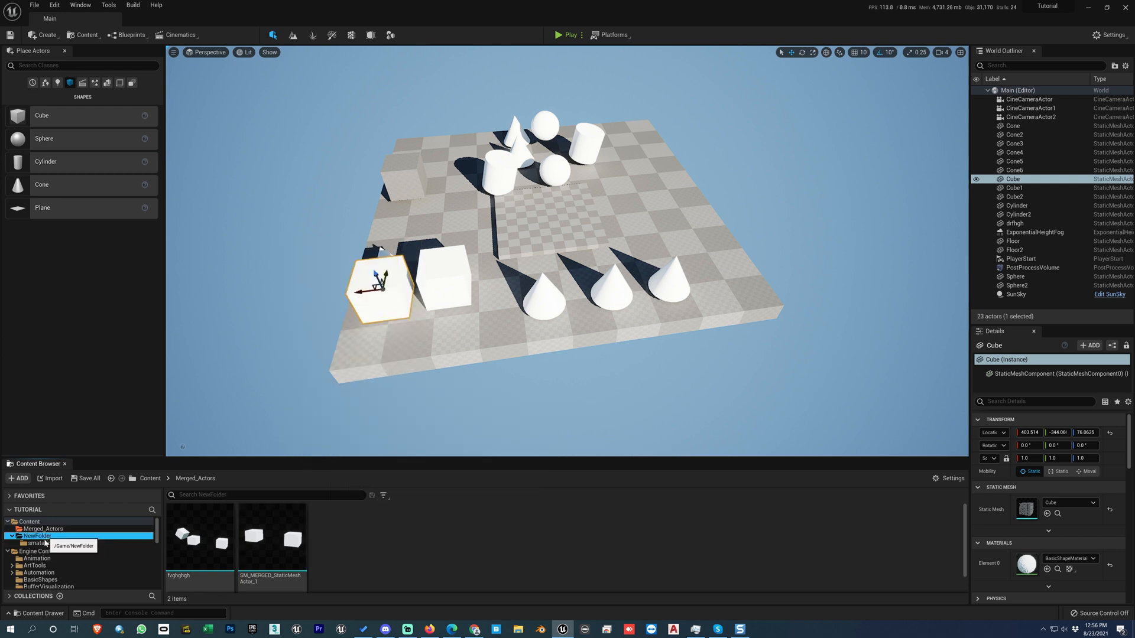
{"action": "right_click", "coordinate": [46, 543]}
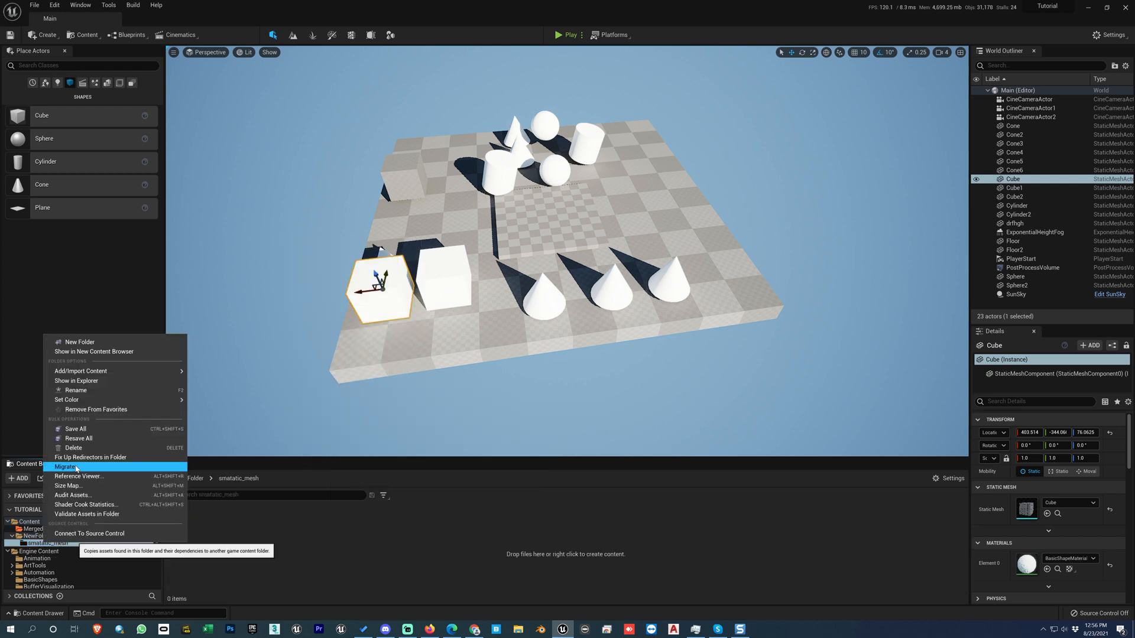
{"action": "left_click", "coordinate": [222, 563]}
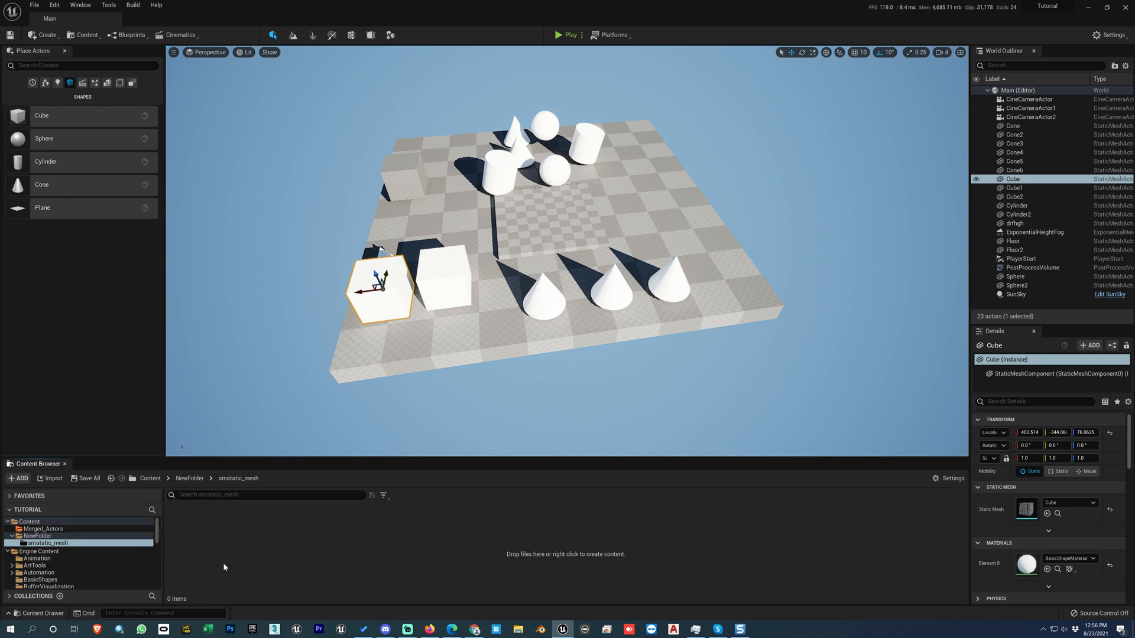
Look into Merged_Actors and examine the Connect To Source Control option for the smatatic_mesh folder.
{"action": "left_click", "coordinate": [43, 530]}
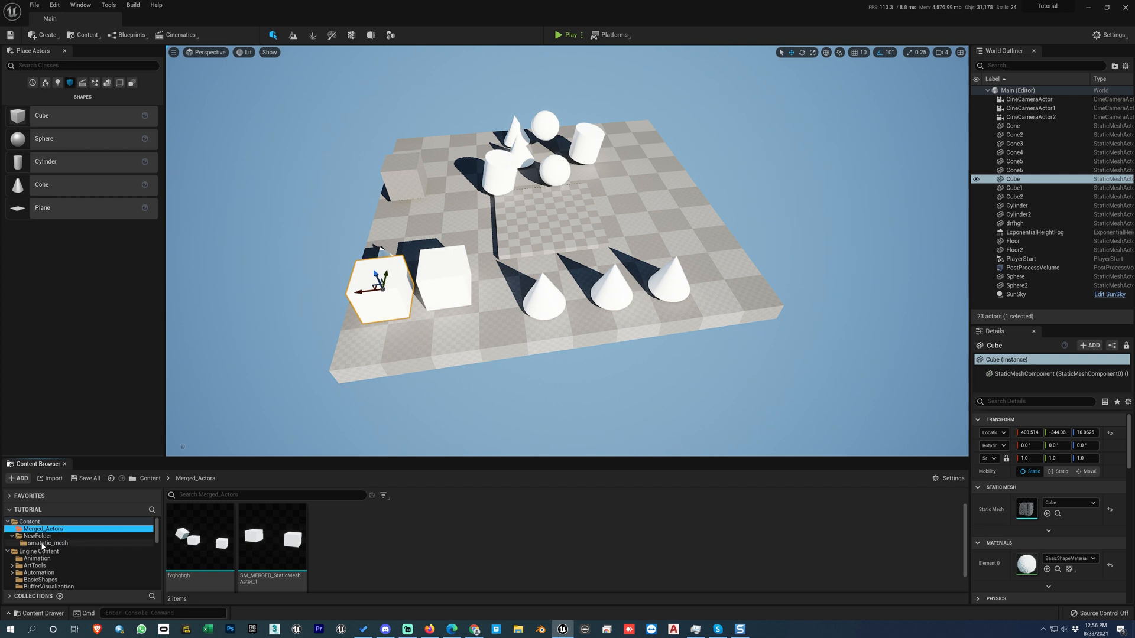
{"action": "left_click", "coordinate": [41, 542]}
{"action": "right_click", "coordinate": [43, 542]}
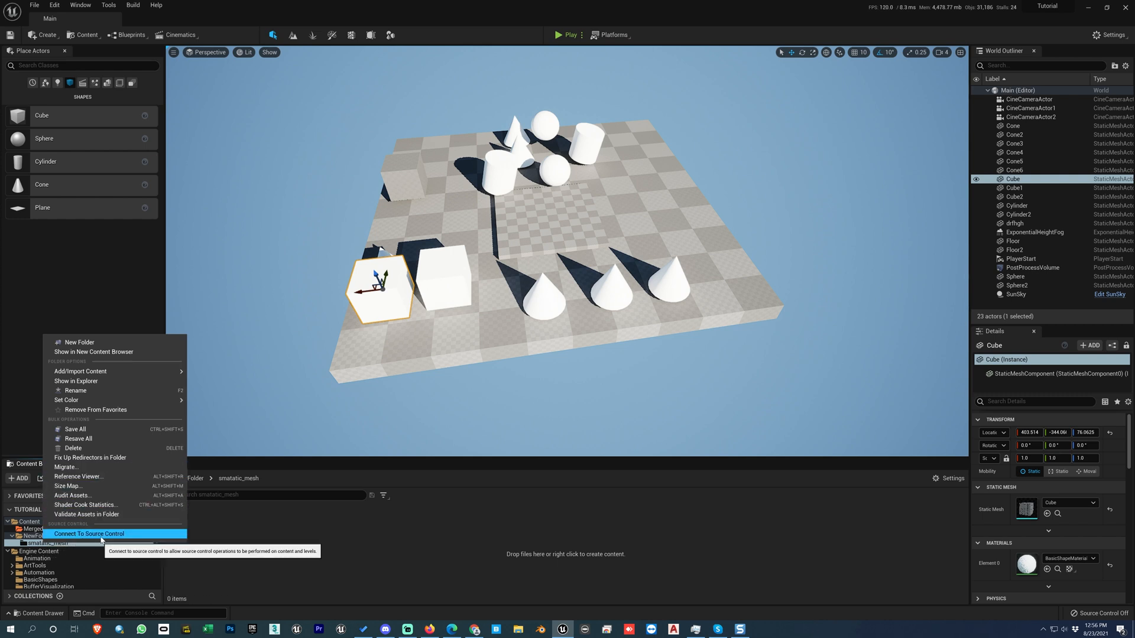
{"action": "left_click", "coordinate": [234, 564]}
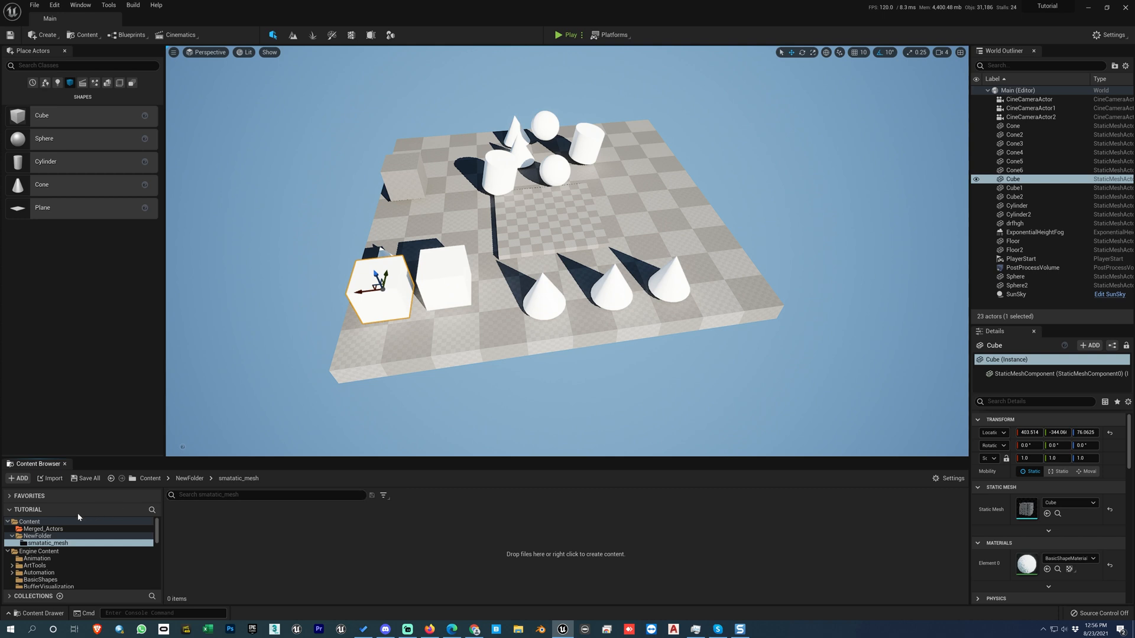
Create a subfolder in Merged_Actors, keeping the default name NewFolder.
{"action": "left_click", "coordinate": [44, 522]}
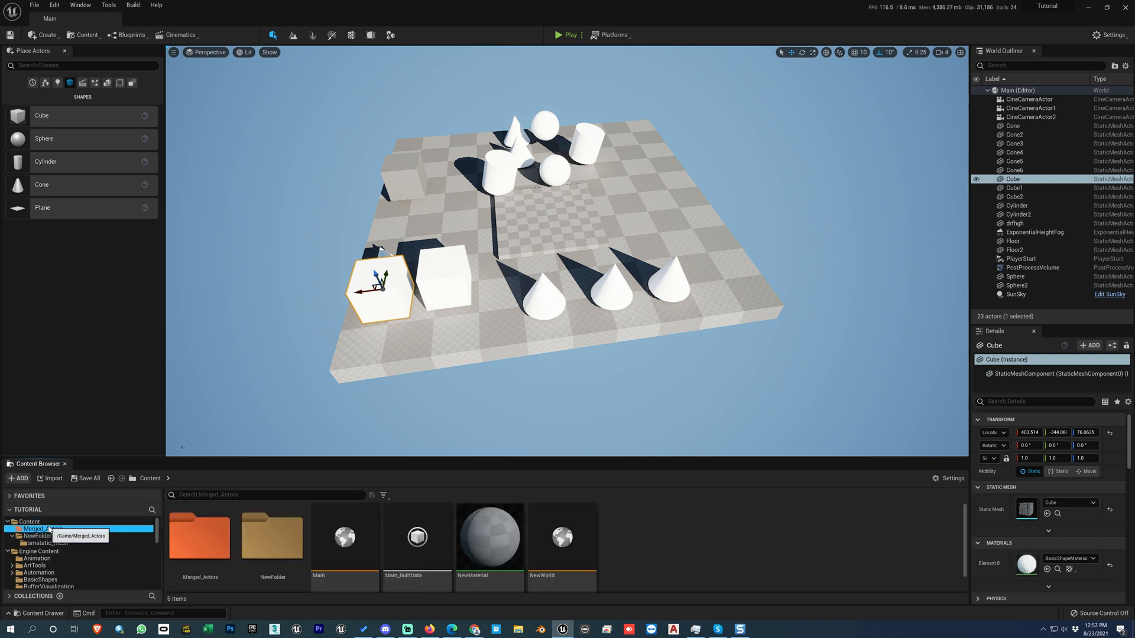
{"action": "left_click", "coordinate": [43, 529]}
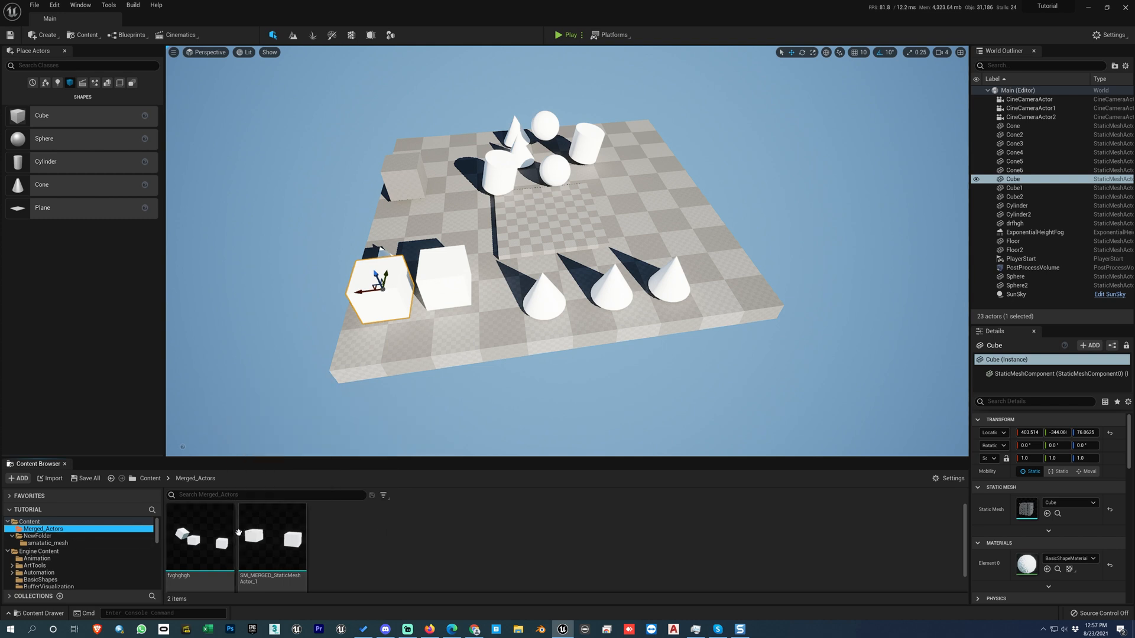
{"action": "right_click", "coordinate": [48, 529]}
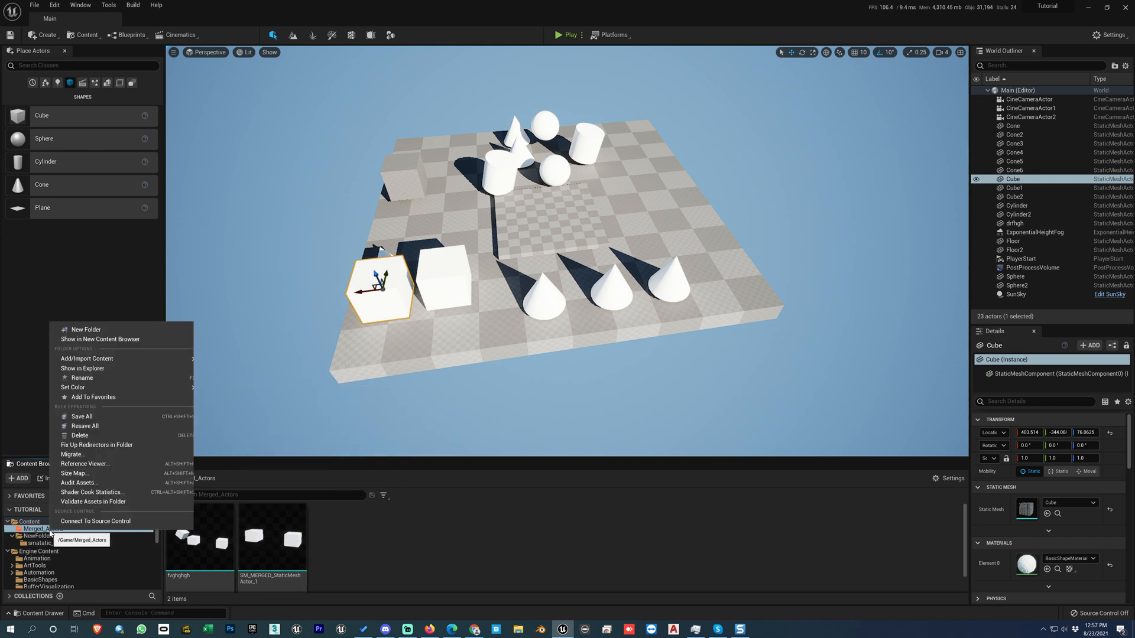
{"action": "left_click", "coordinate": [97, 331]}
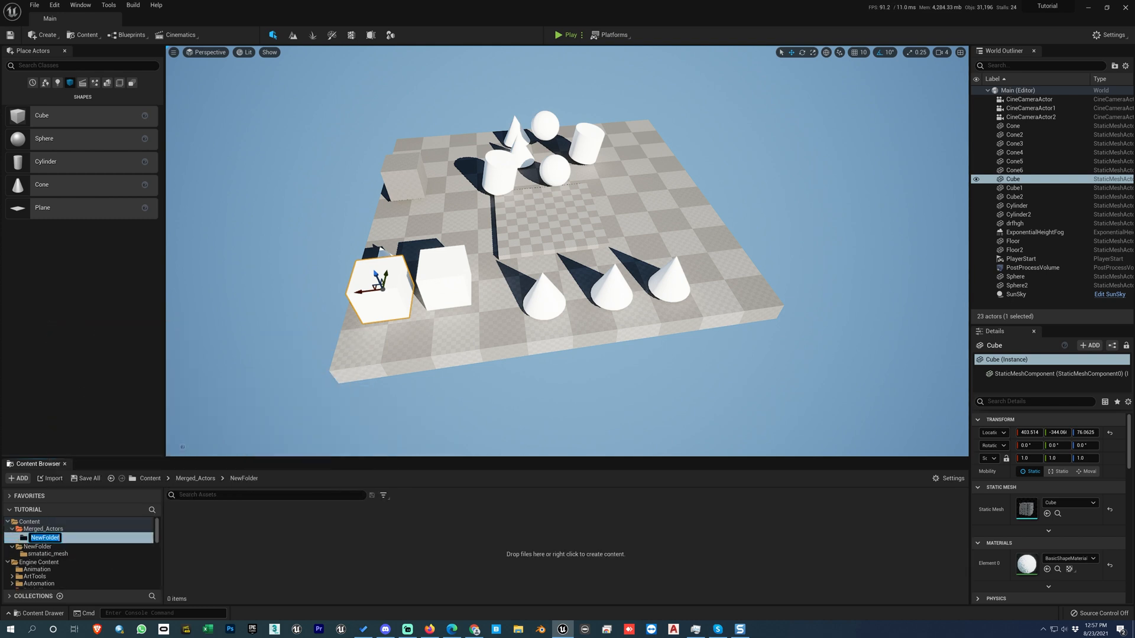
{"action": "key", "text": "Return"}
Create another NewFolder inside the Merged_Actors subfolder and select the Merged_Actors folder.
{"action": "right_click", "coordinate": [48, 537]}
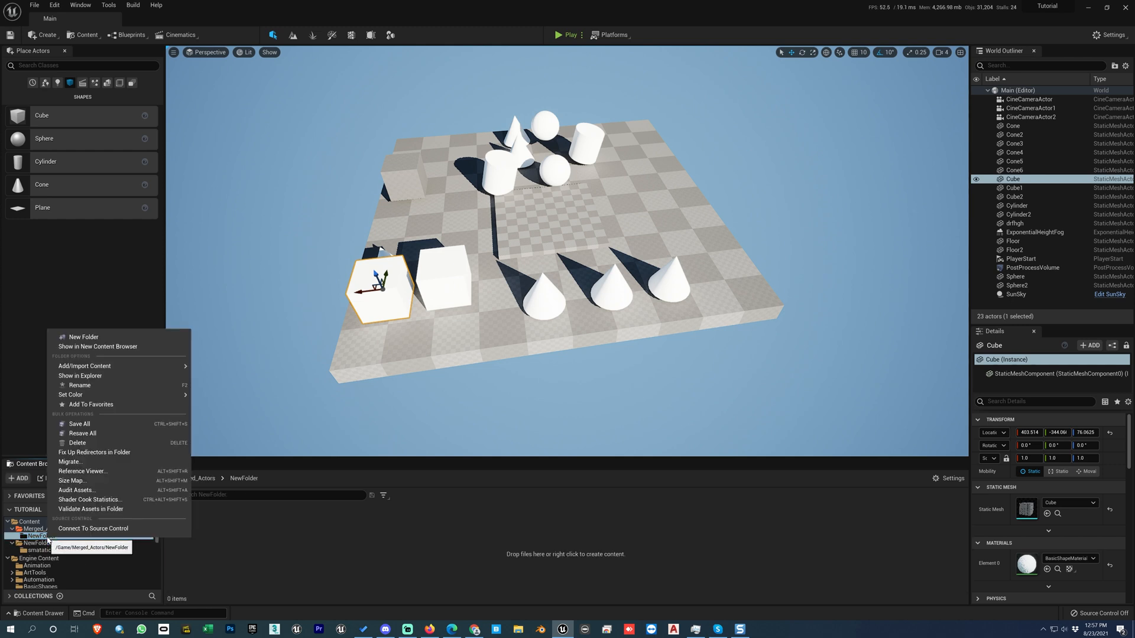
{"action": "left_click", "coordinate": [82, 337]}
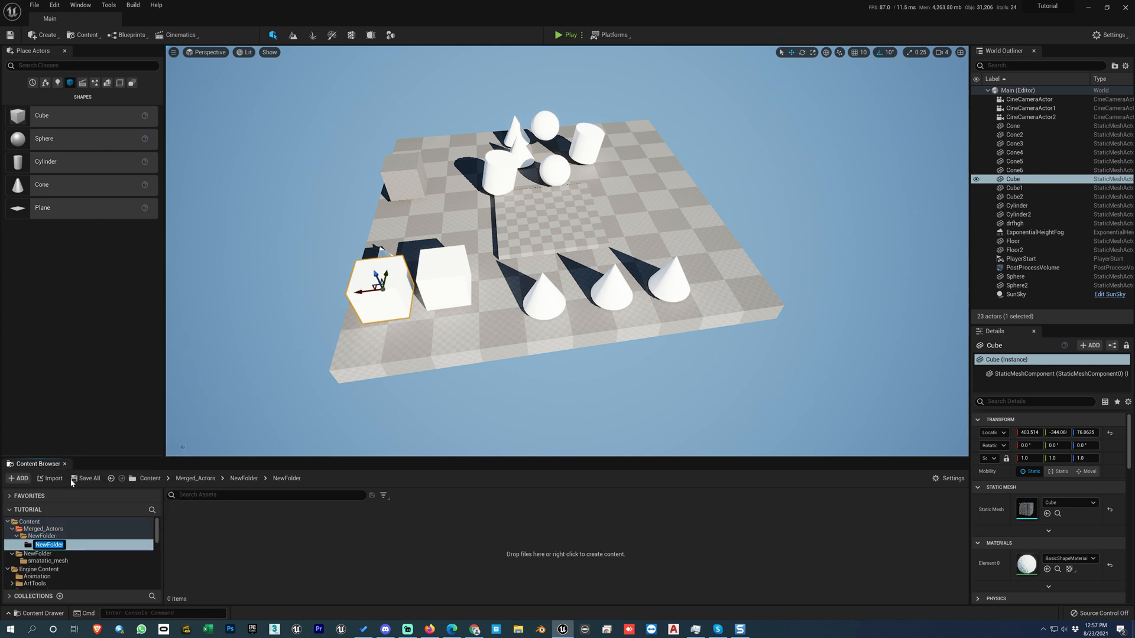
{"action": "left_click", "coordinate": [57, 529]}
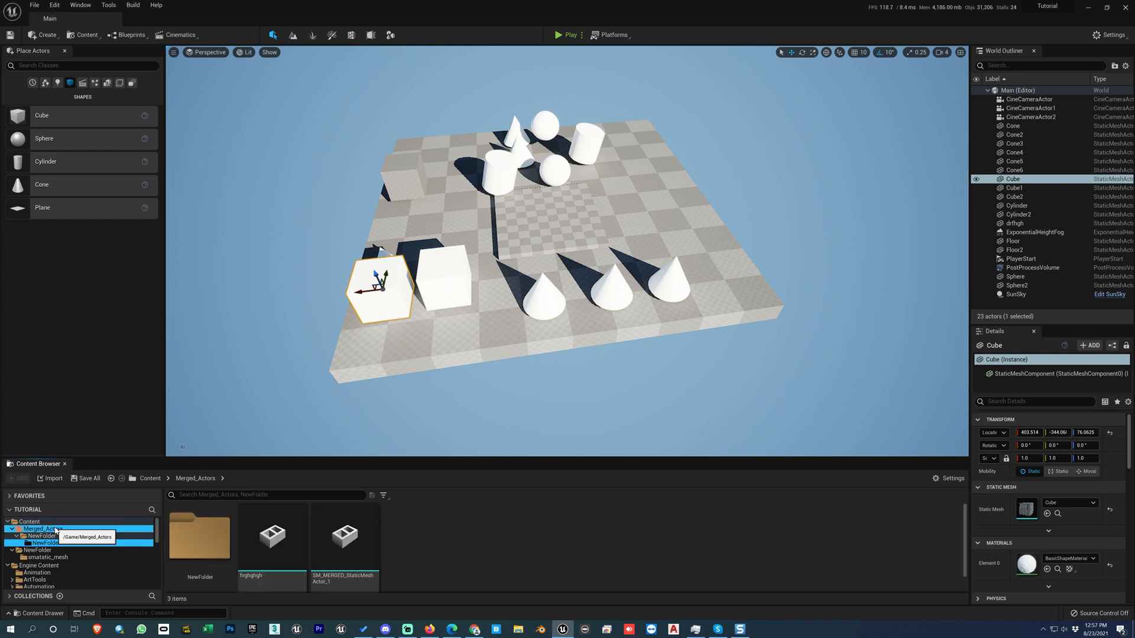
Search the Content root folder for sm_merged.
{"action": "left_click", "coordinate": [31, 523]}
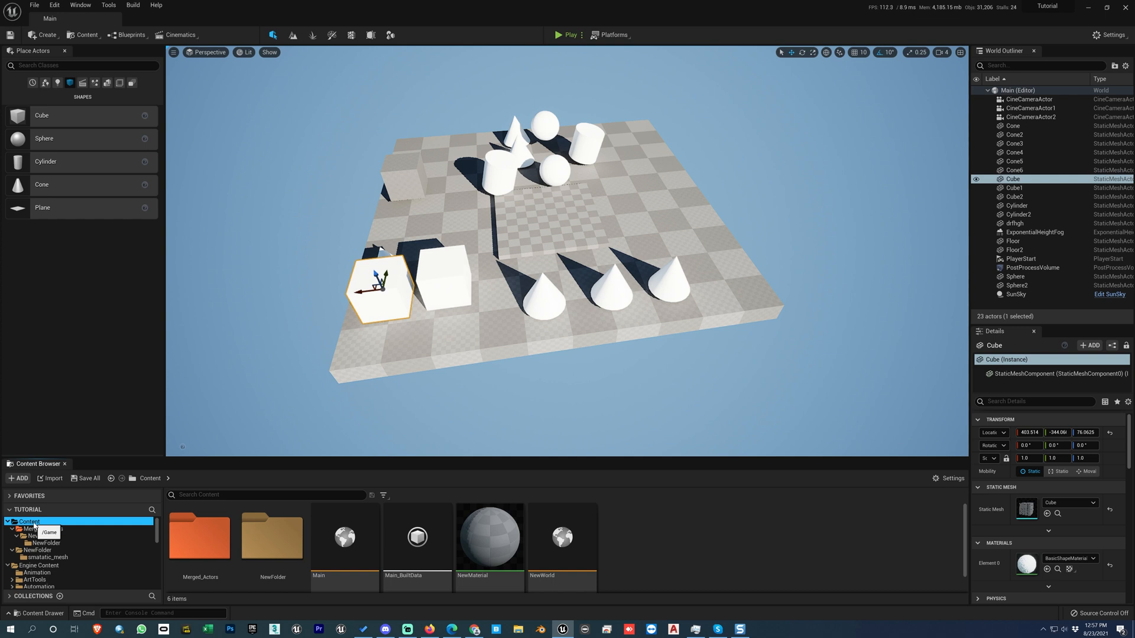
{"action": "left_click", "coordinate": [195, 496]}
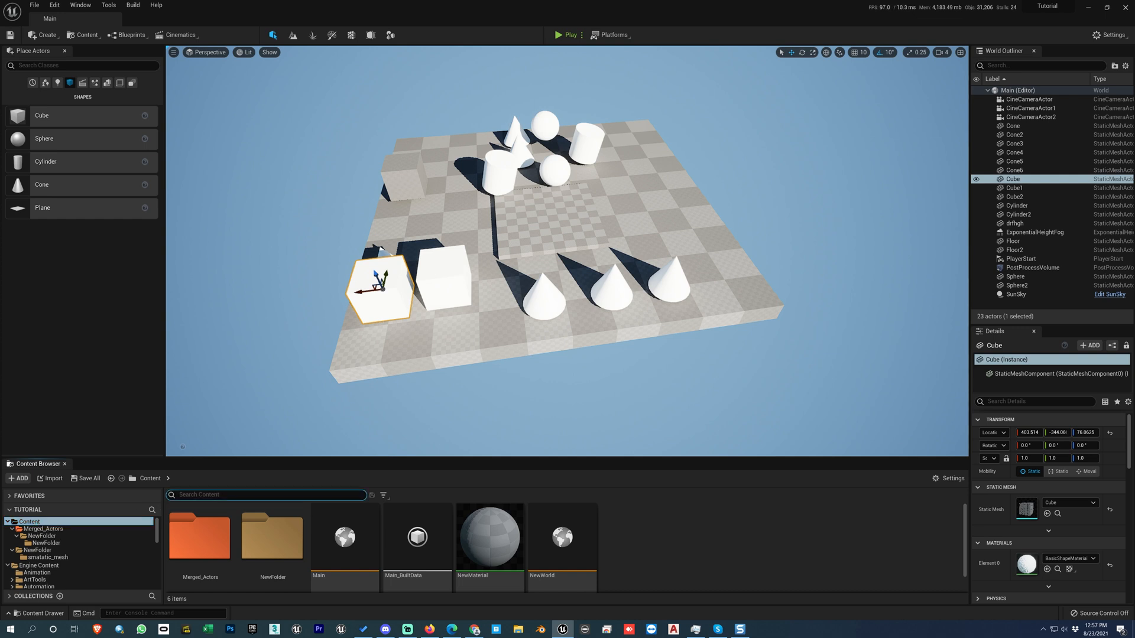
{"action": "type", "text": "sm"}
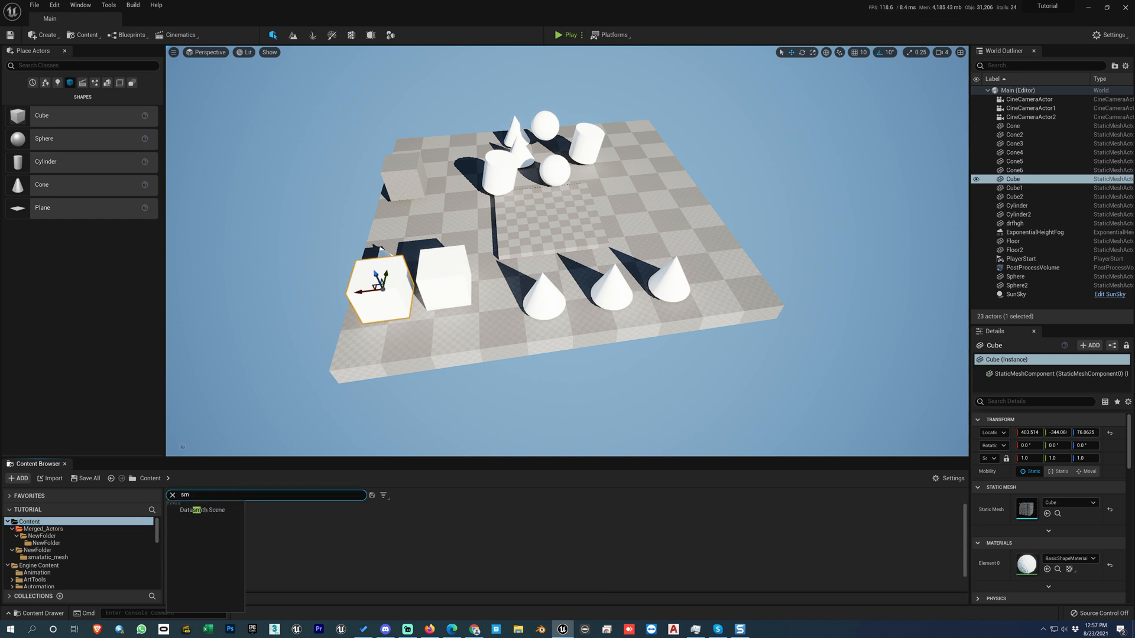
{"action": "type", "text": "_"}
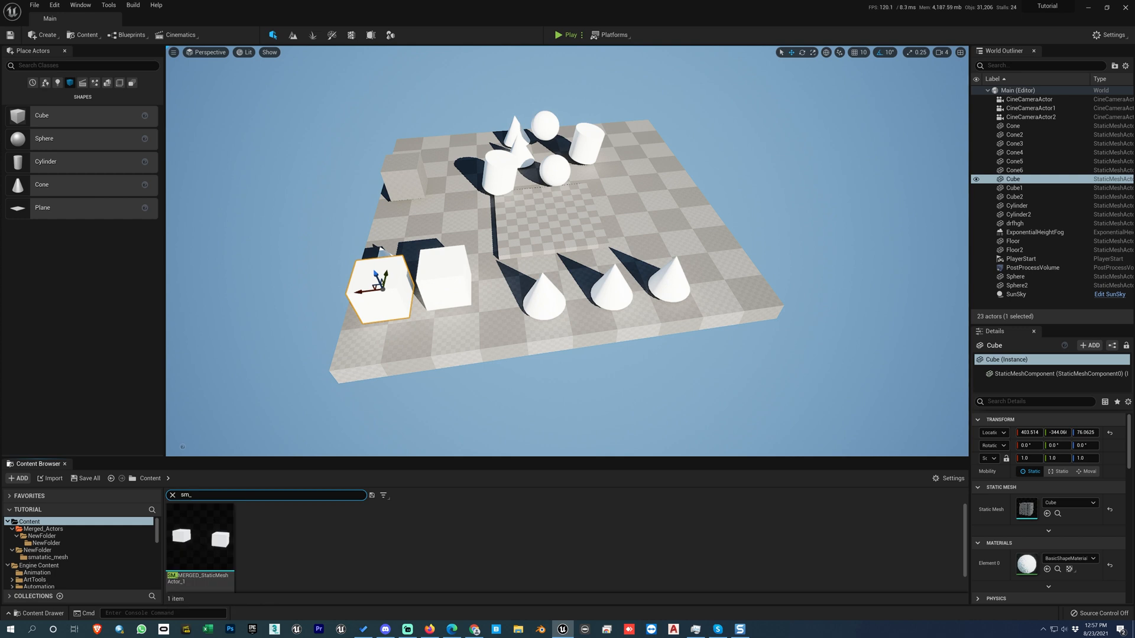
{"action": "type", "text": "merged"}
Select the SM_MERGED_StaticMeshActor_1 mesh and locate it in its containing folder.
{"action": "mouse_move", "coordinate": [200, 543]}
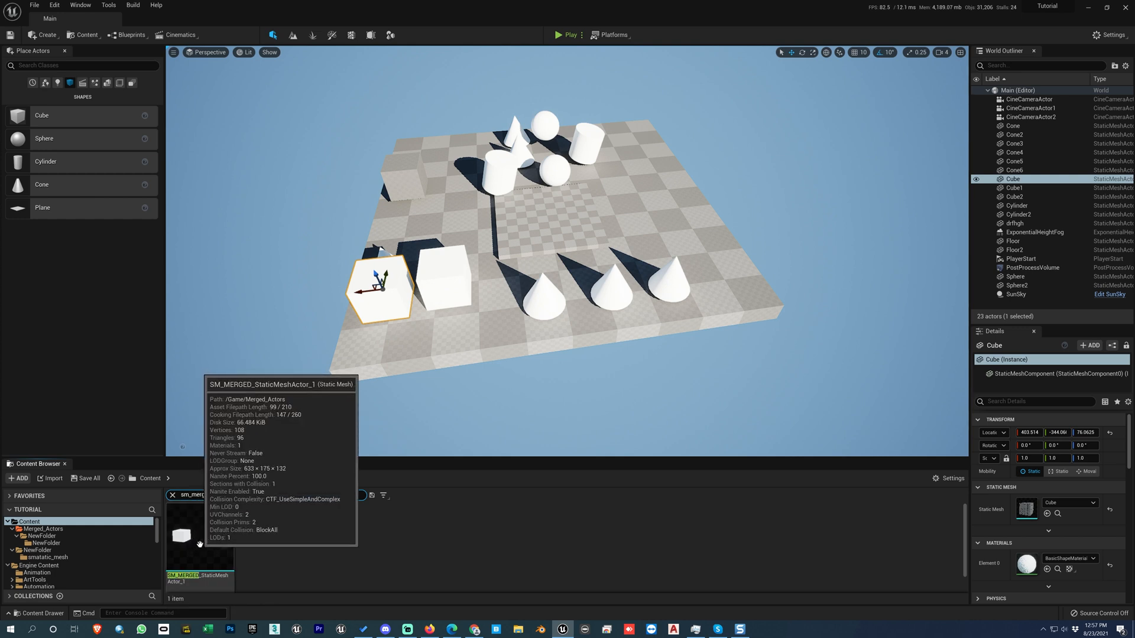
{"action": "left_click", "coordinate": [200, 543]}
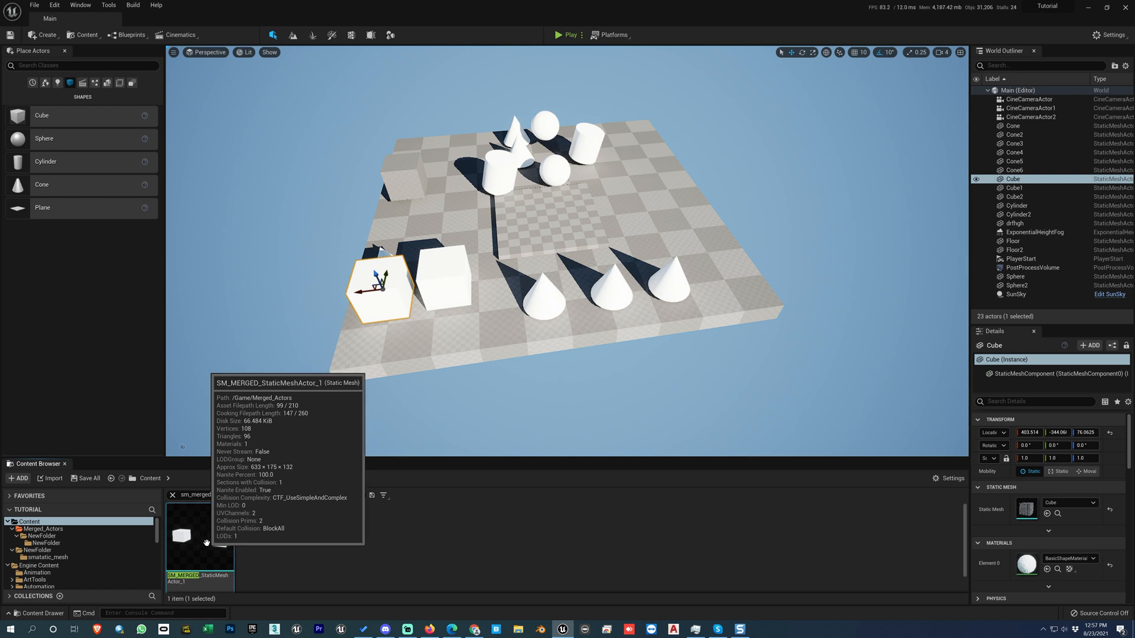
{"action": "key", "text": "ctrl+b"}
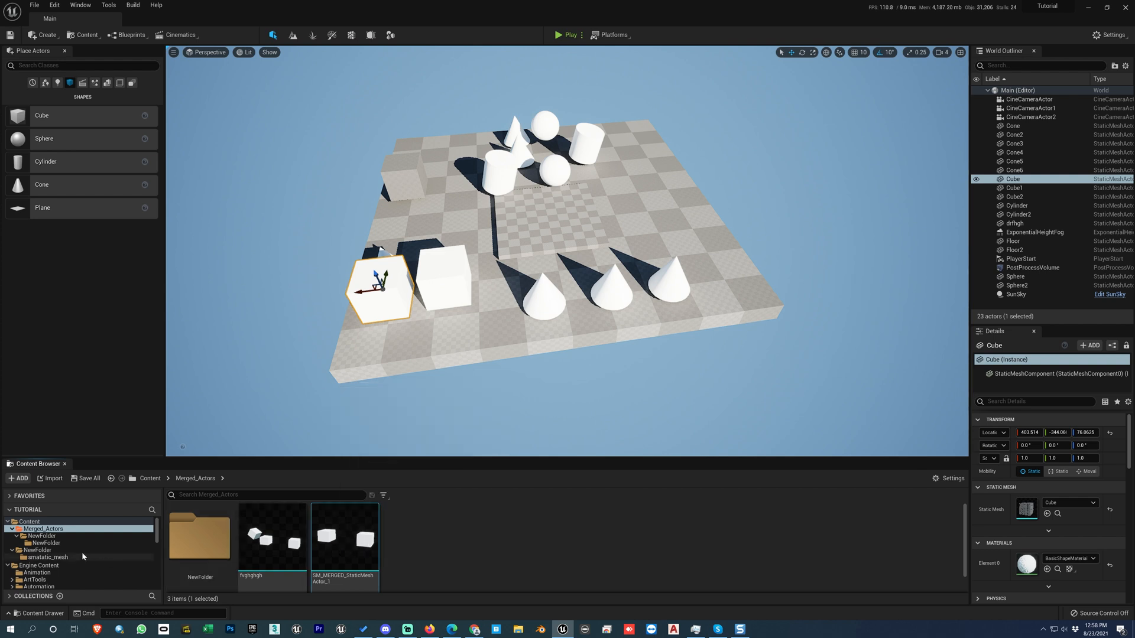
Browse the two nested NewFolder folders under Merged_Actors and open the smatatic_mesh folder.
{"action": "left_click", "coordinate": [81, 536]}
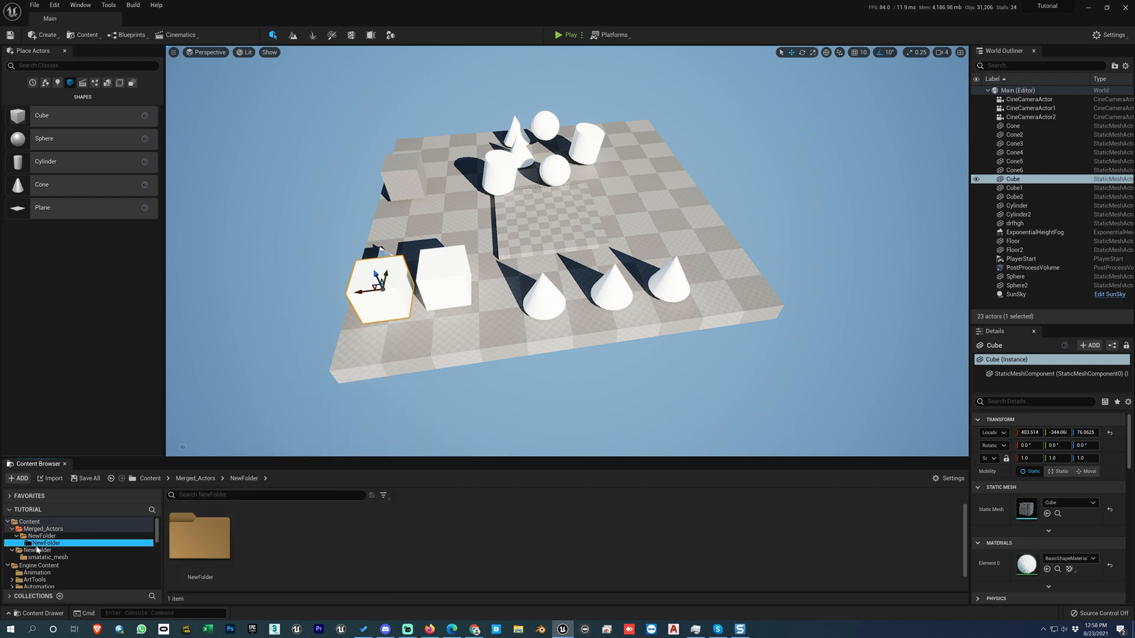
{"action": "left_click", "coordinate": [67, 544]}
{"action": "left_click", "coordinate": [53, 558]}
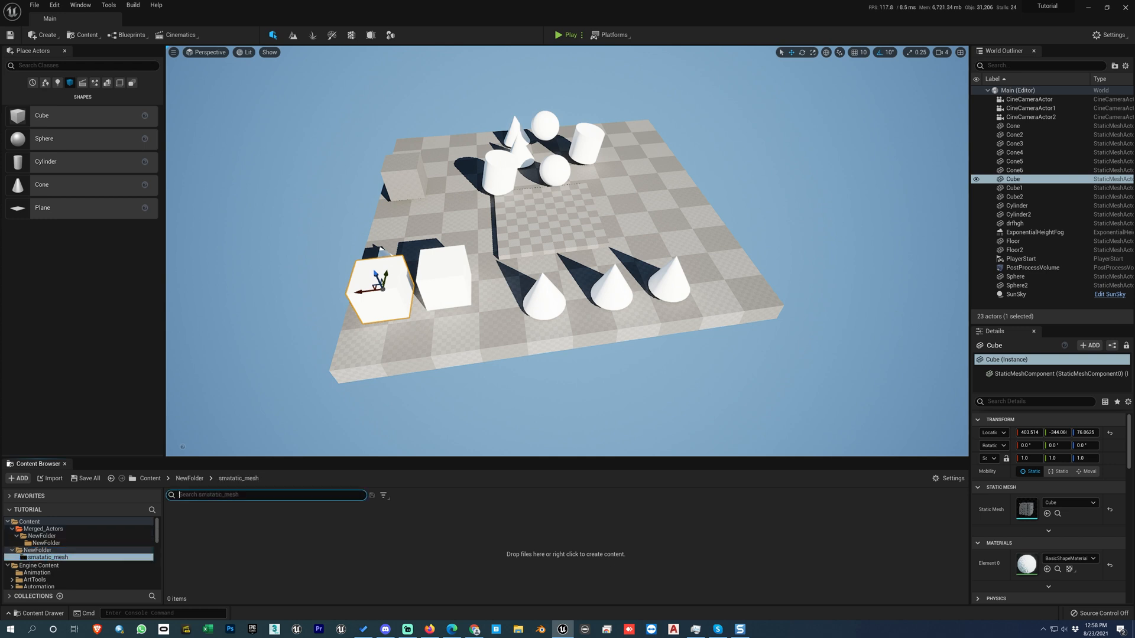
Browse the Content root, the NewFolder folders and the smatatic_mesh folder.
{"action": "left_click", "coordinate": [30, 522]}
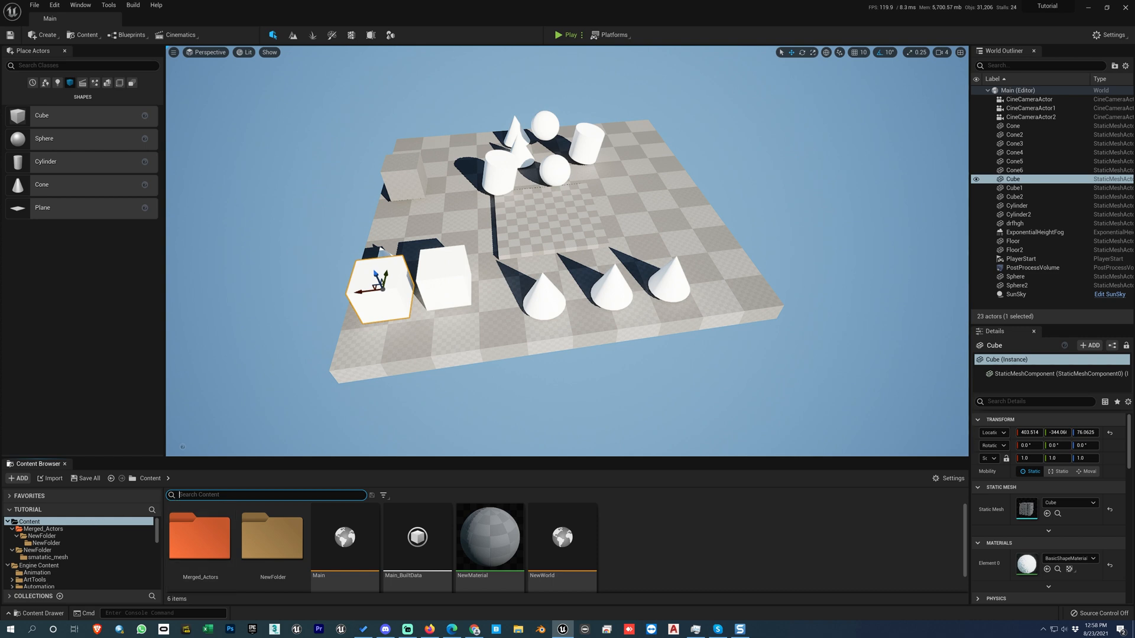
{"action": "left_click", "coordinate": [45, 537]}
{"action": "left_click", "coordinate": [37, 550]}
{"action": "left_click", "coordinate": [47, 557]}
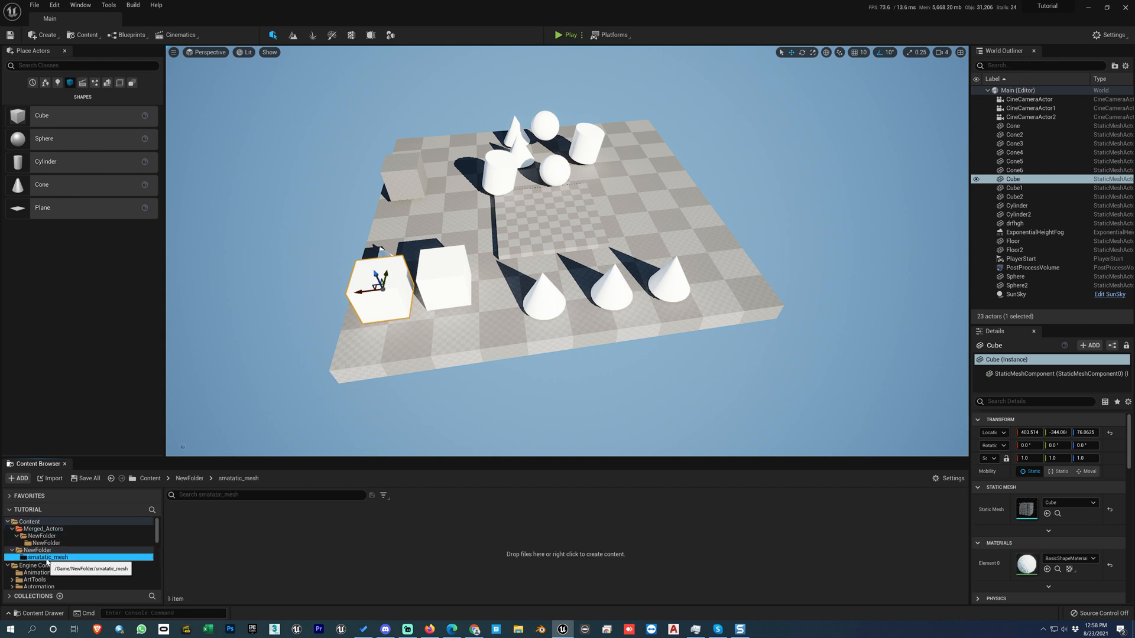
{"action": "left_click", "coordinate": [179, 495]}
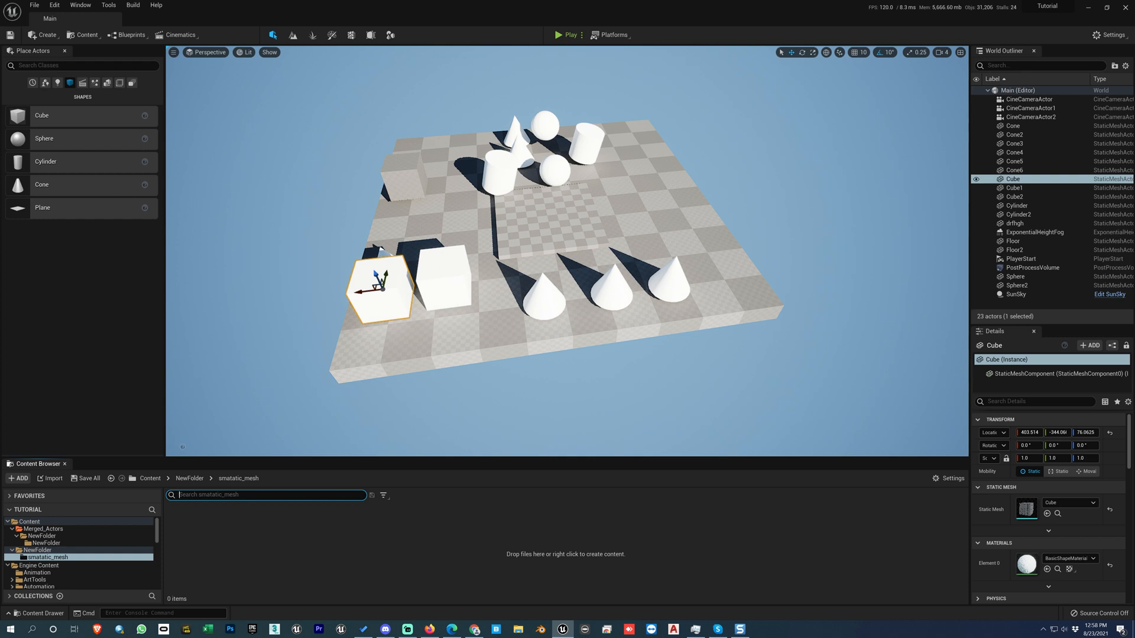
Search the Content root for sm_ and locate the SM_MERGED_StaticMeshActor_1 mesh in its containing folder.
{"action": "left_click", "coordinate": [29, 521]}
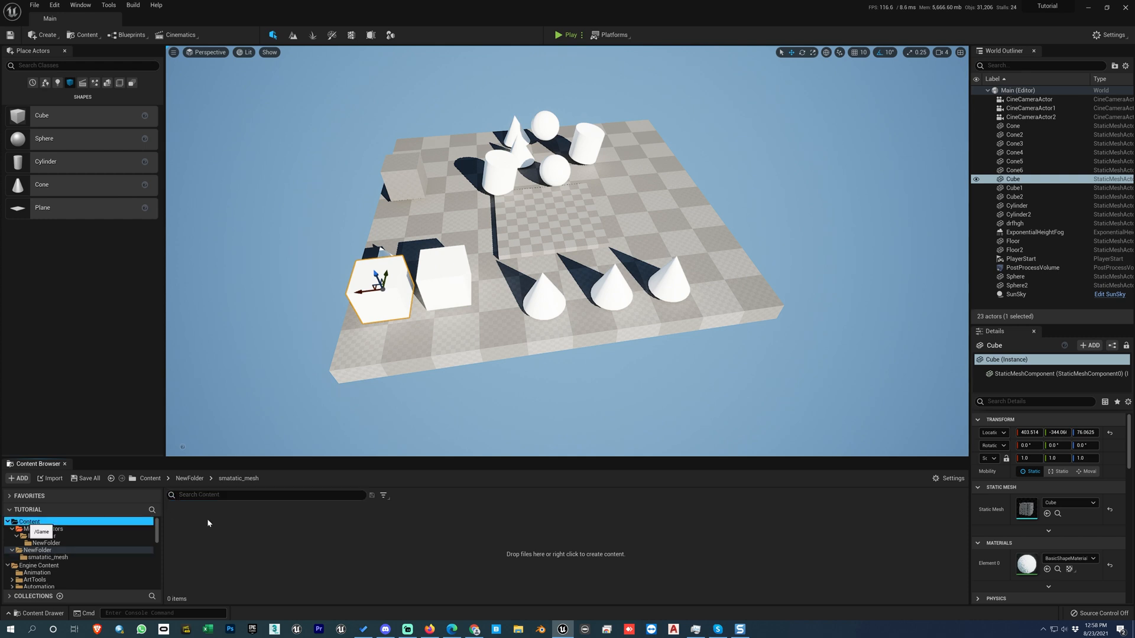
{"action": "type", "text": "s"}
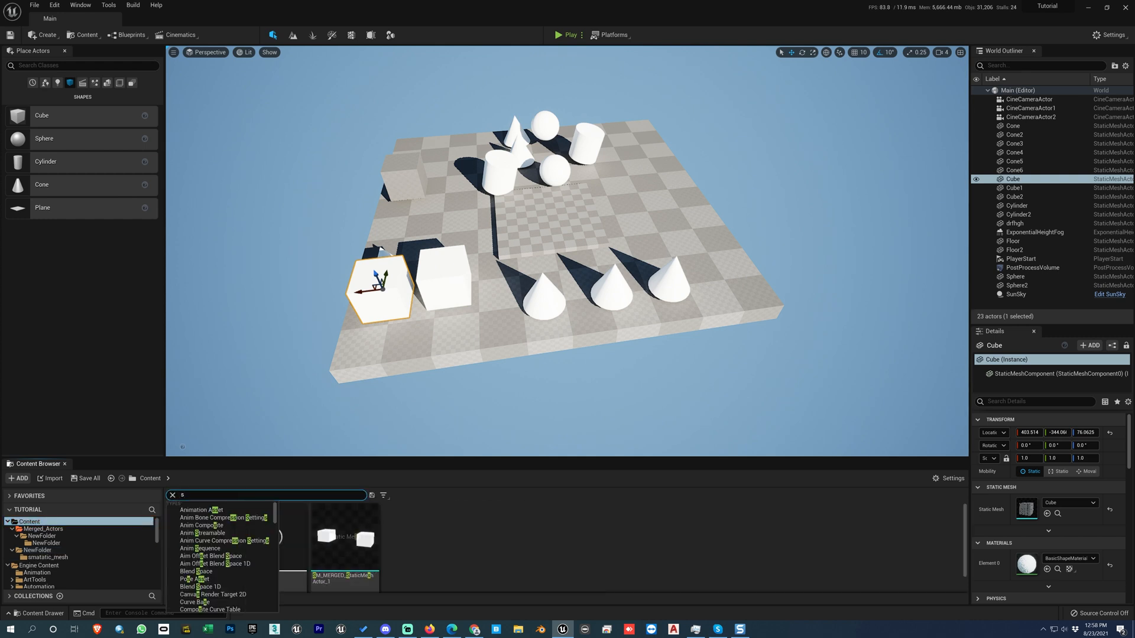
{"action": "type", "text": "m_"}
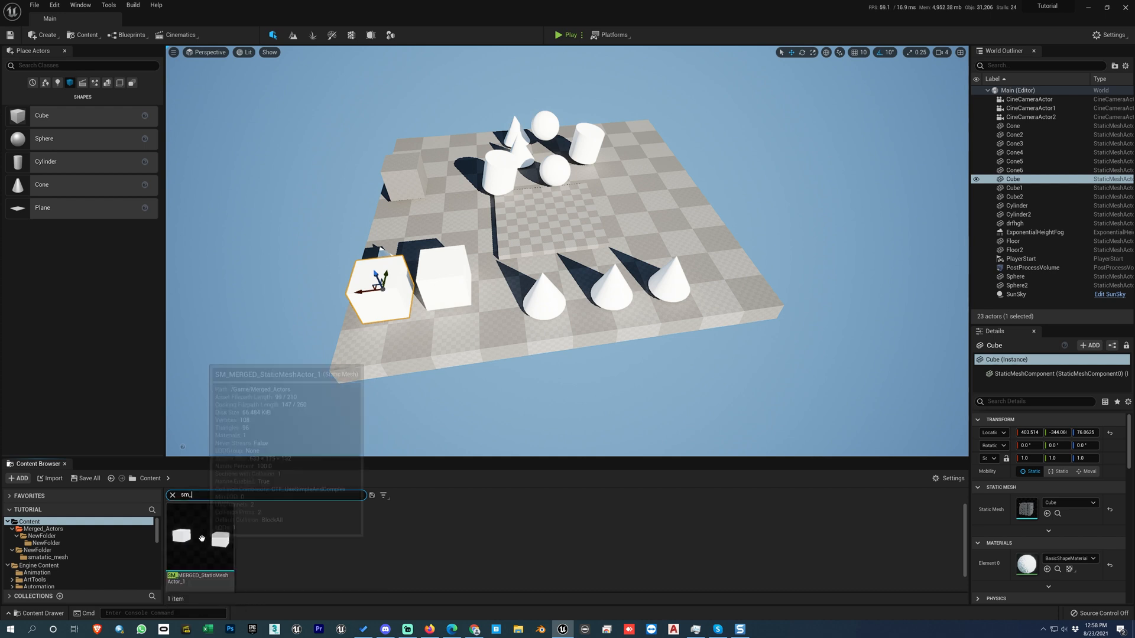
{"action": "left_click", "coordinate": [203, 546]}
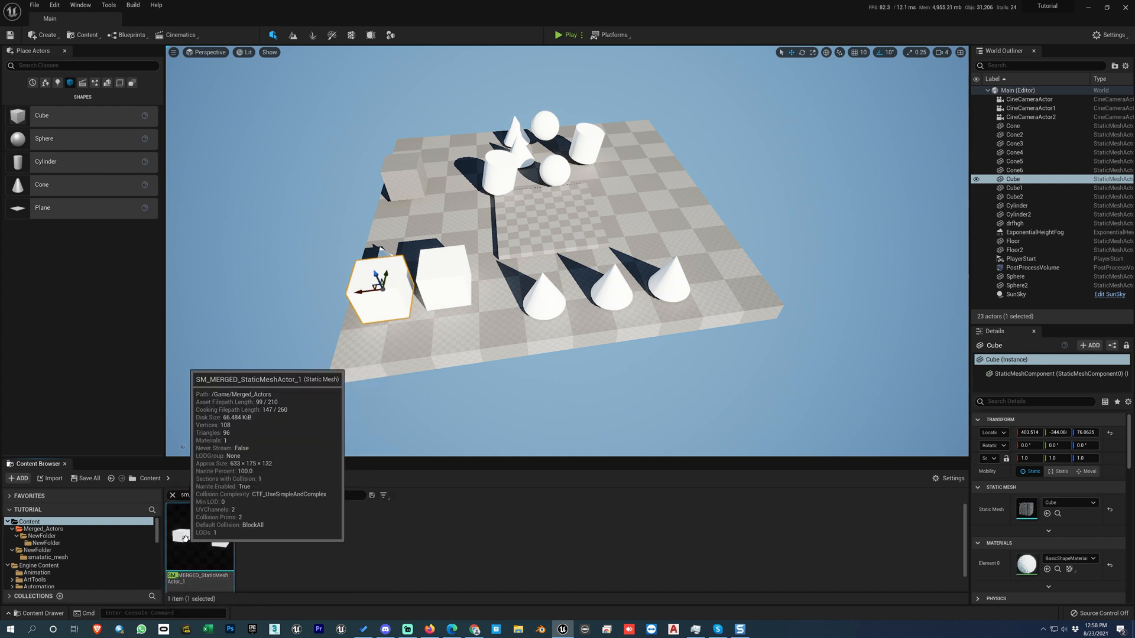
{"action": "key", "text": "ctrl+b"}
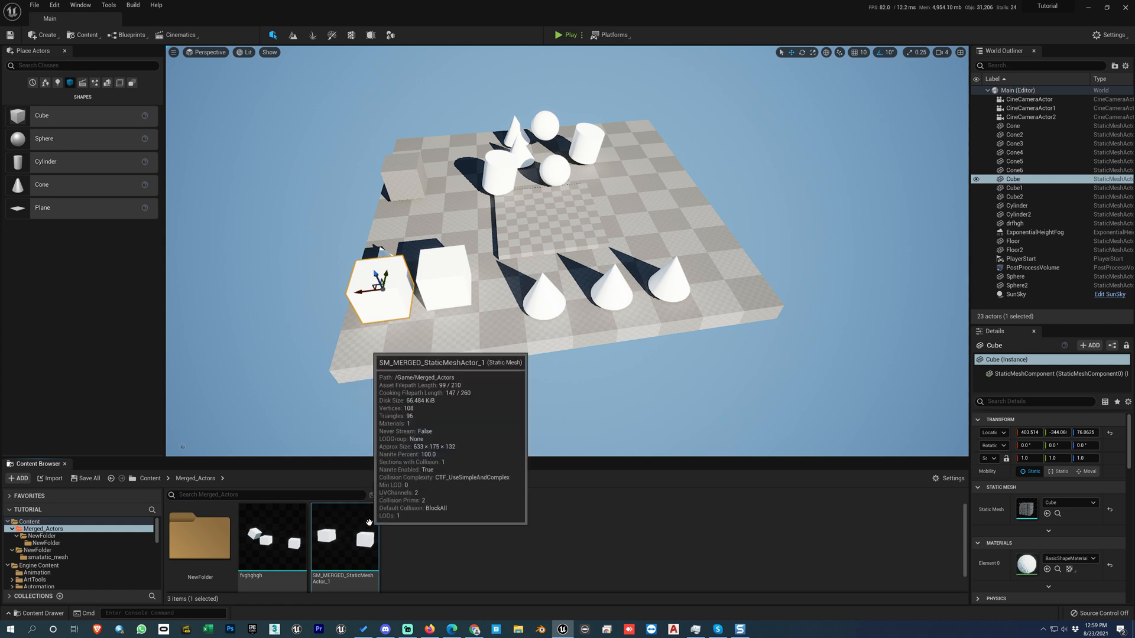
Review the available asset filter categories and inspect the Main level and NewMaterial in the Content root.
{"action": "left_click", "coordinate": [384, 496]}
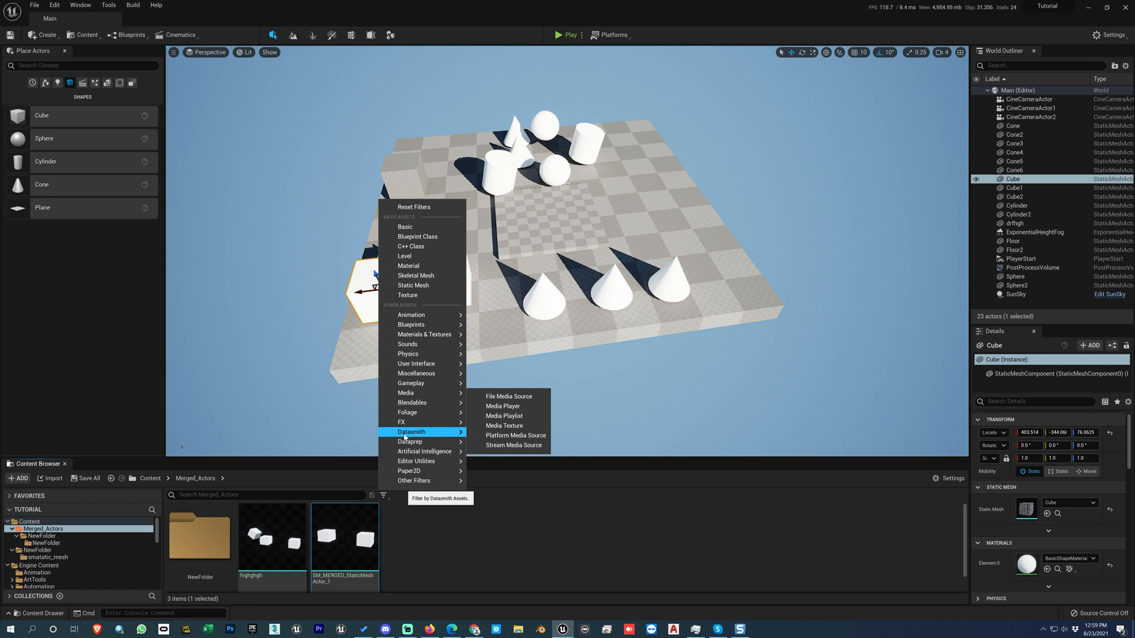
{"action": "mouse_move", "coordinate": [405, 437]}
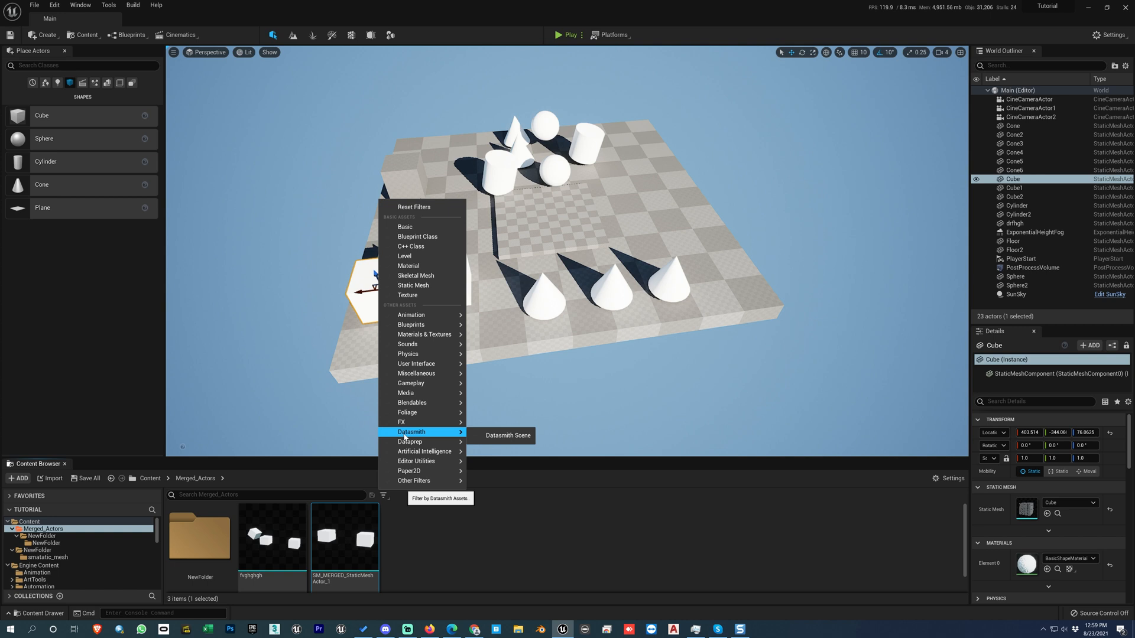
{"action": "left_click", "coordinate": [18, 523]}
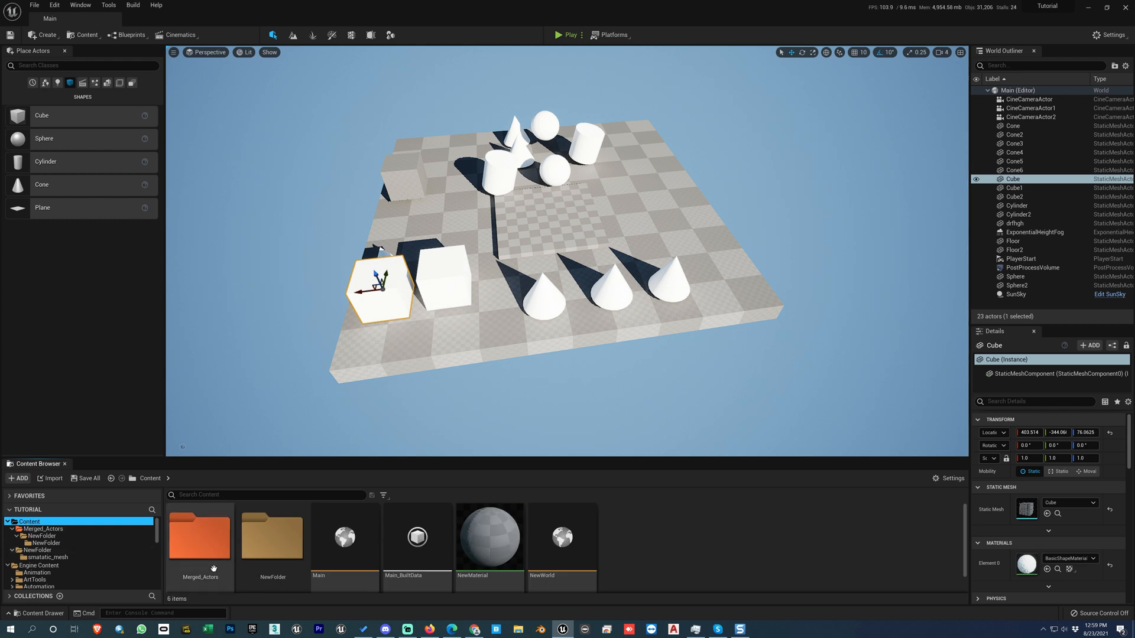
{"action": "left_click", "coordinate": [345, 553]}
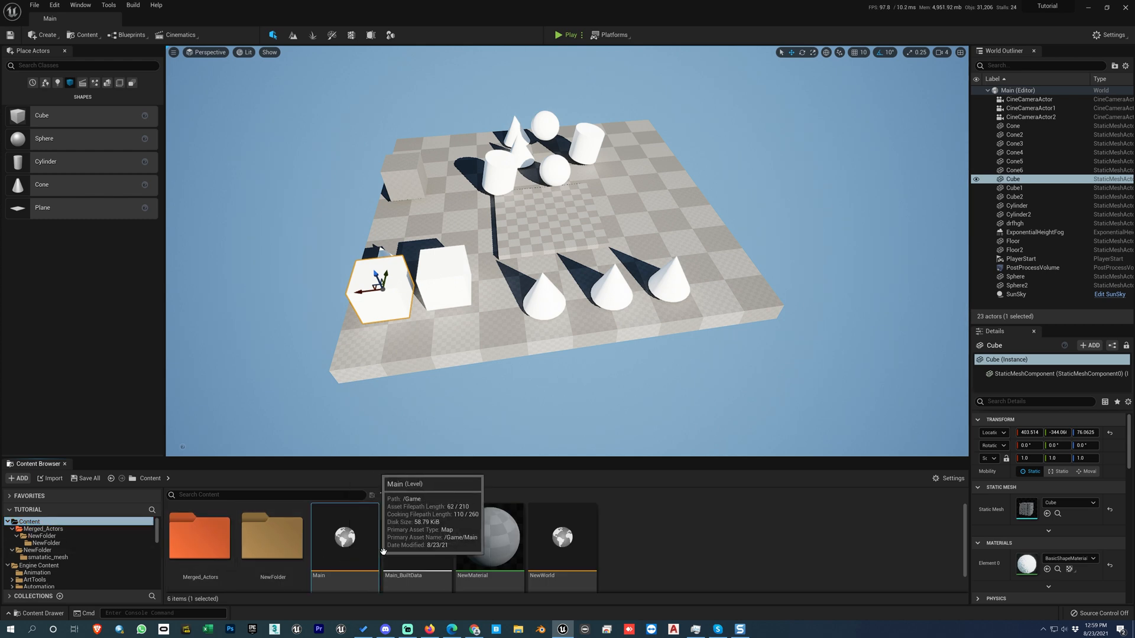
{"action": "left_click", "coordinate": [495, 539]}
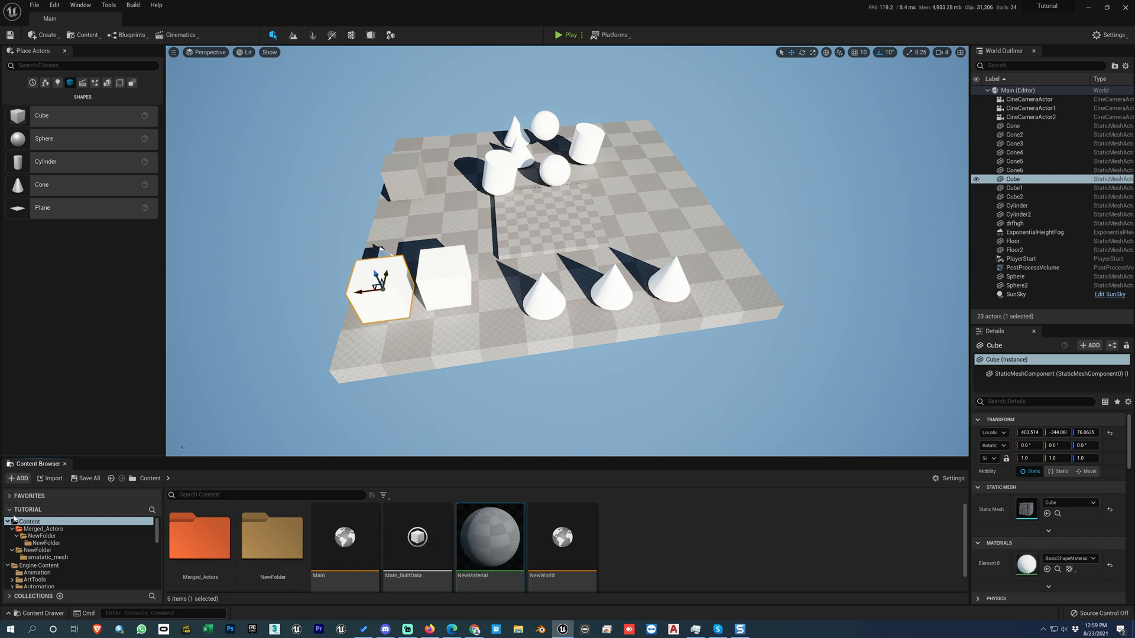
{"action": "left_click", "coordinate": [31, 523]}
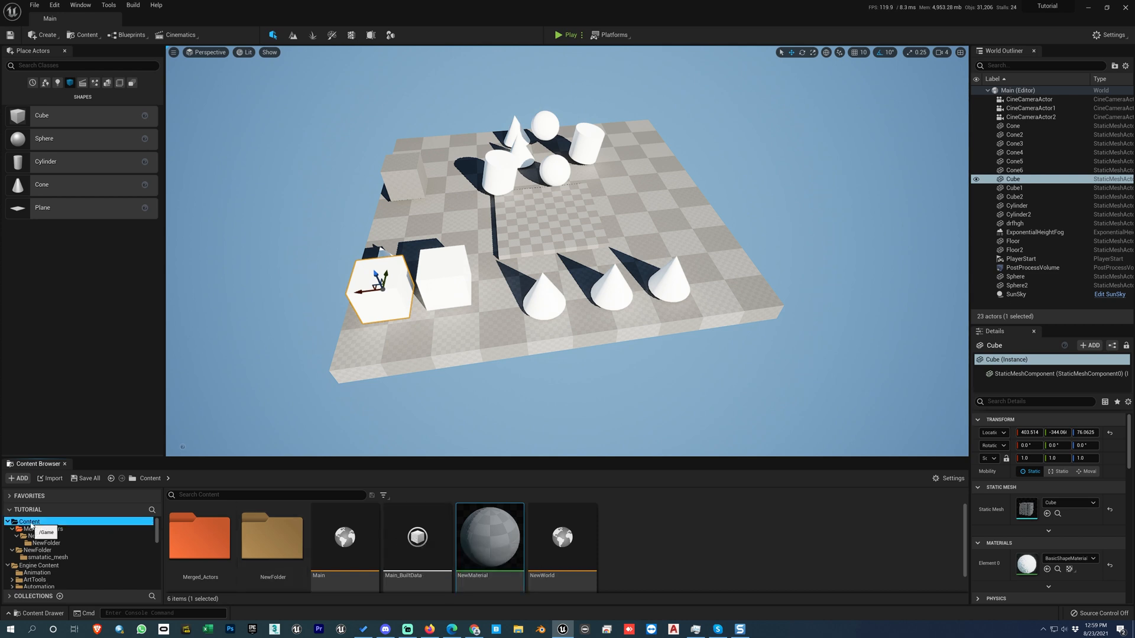
Filter the Content root by Static Mesh, enlarging the asset area, and switch that filter off.
{"action": "left_click", "coordinate": [384, 496]}
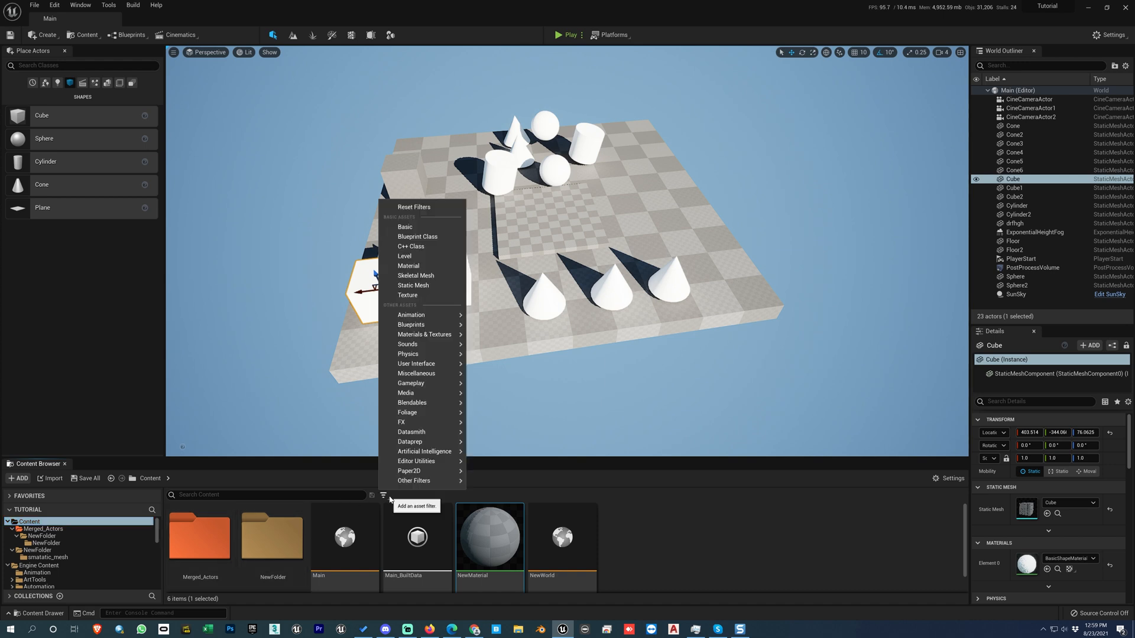
{"action": "left_click", "coordinate": [412, 287]}
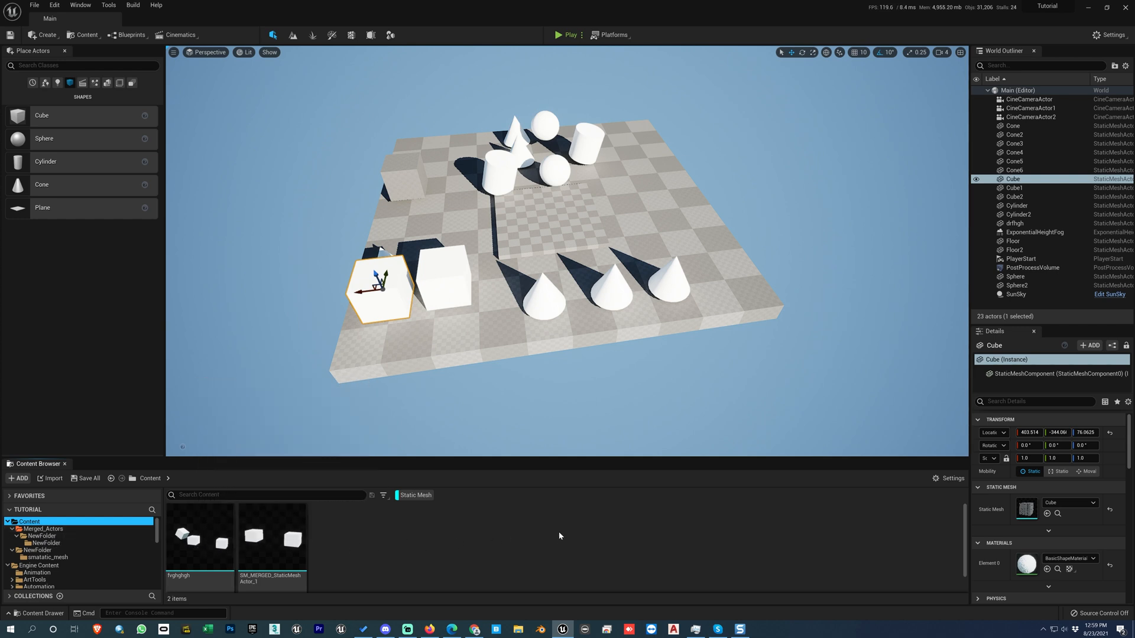
{"action": "left_click_drag", "start_coordinate": [530, 460], "coordinate": [514, 428]}
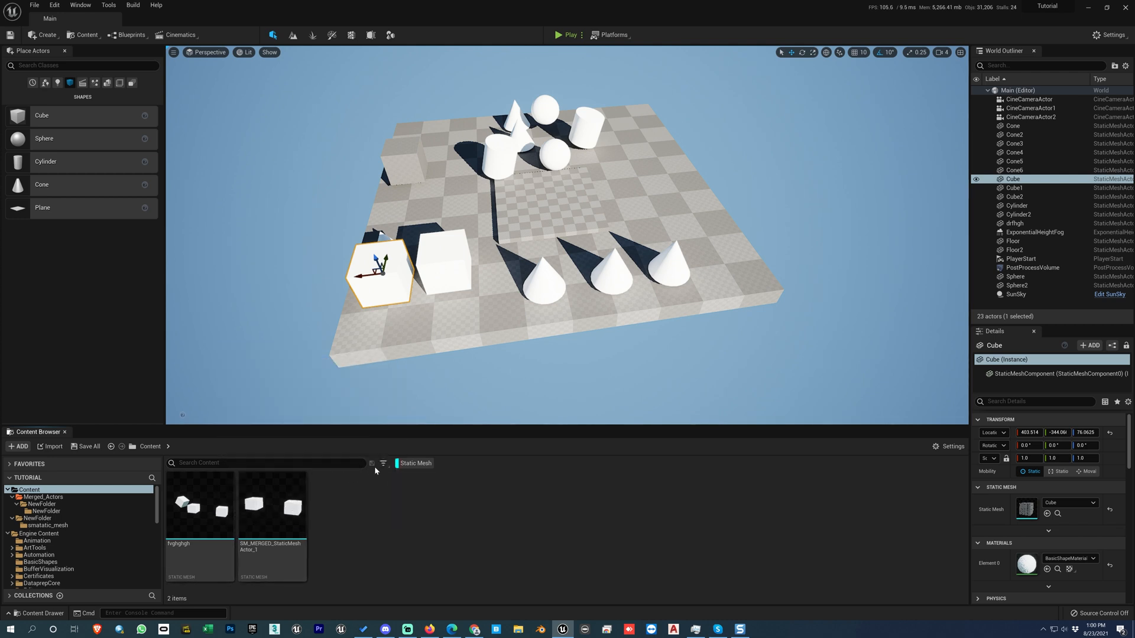
{"action": "left_click", "coordinate": [405, 464]}
{"action": "left_click", "coordinate": [387, 466]}
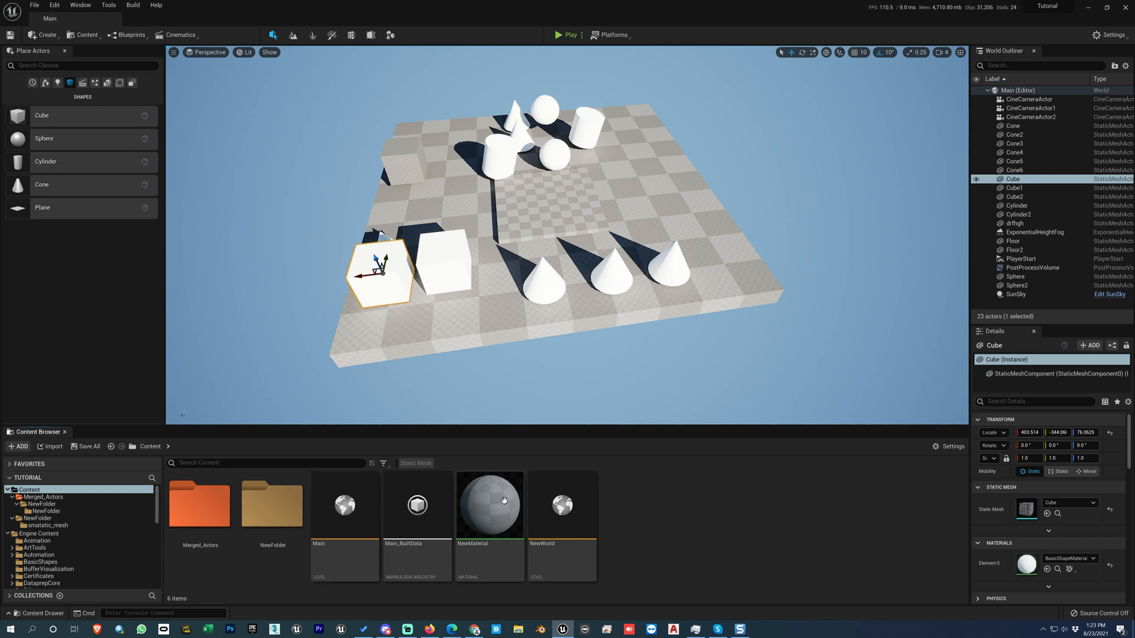
Add a Material filter to the Content root and switch it off.
{"action": "left_click", "coordinate": [384, 463]}
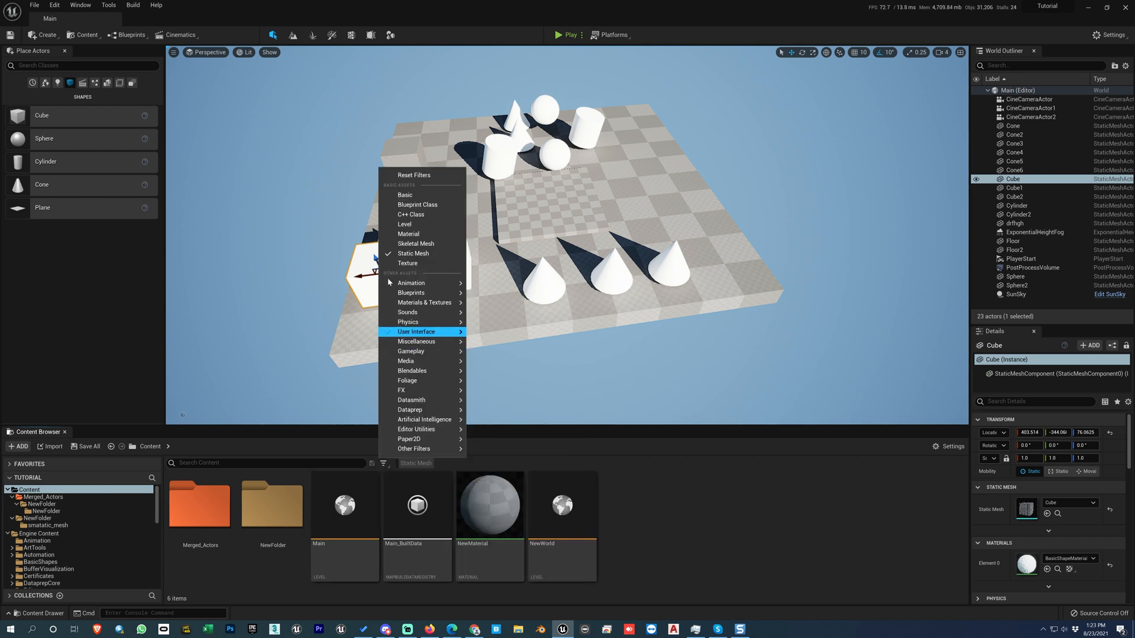
{"action": "left_click", "coordinate": [407, 236]}
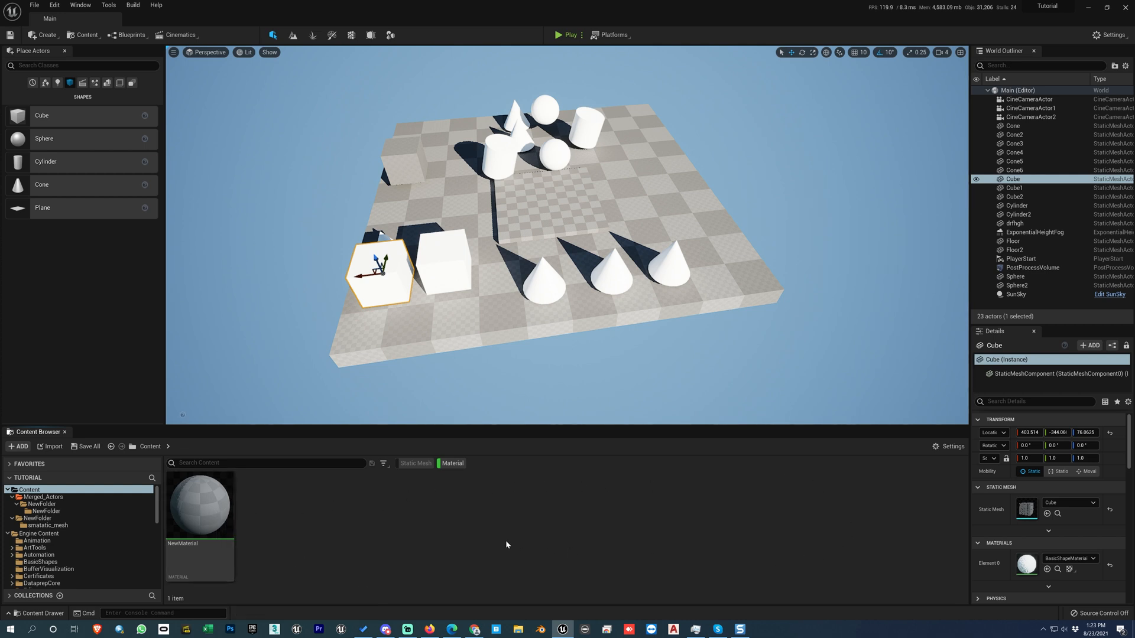
{"action": "left_click", "coordinate": [447, 464]}
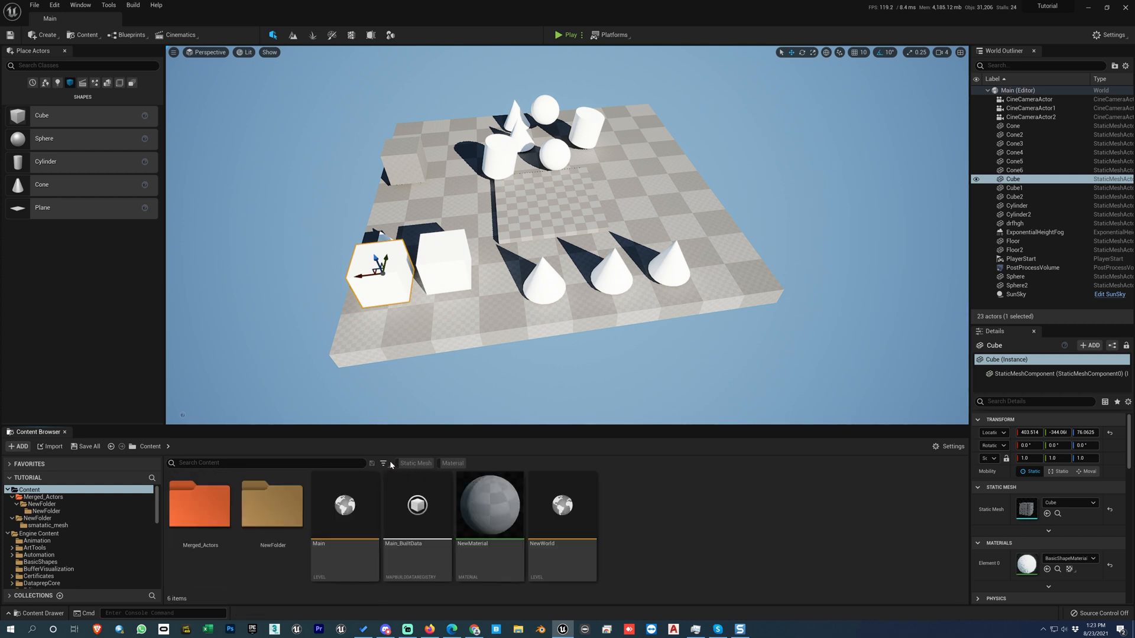
Add a Blueprint Class filter and toggle the existing Static Mesh and Material filters on and off.
{"action": "left_click", "coordinate": [384, 463]}
{"action": "left_click", "coordinate": [418, 204]}
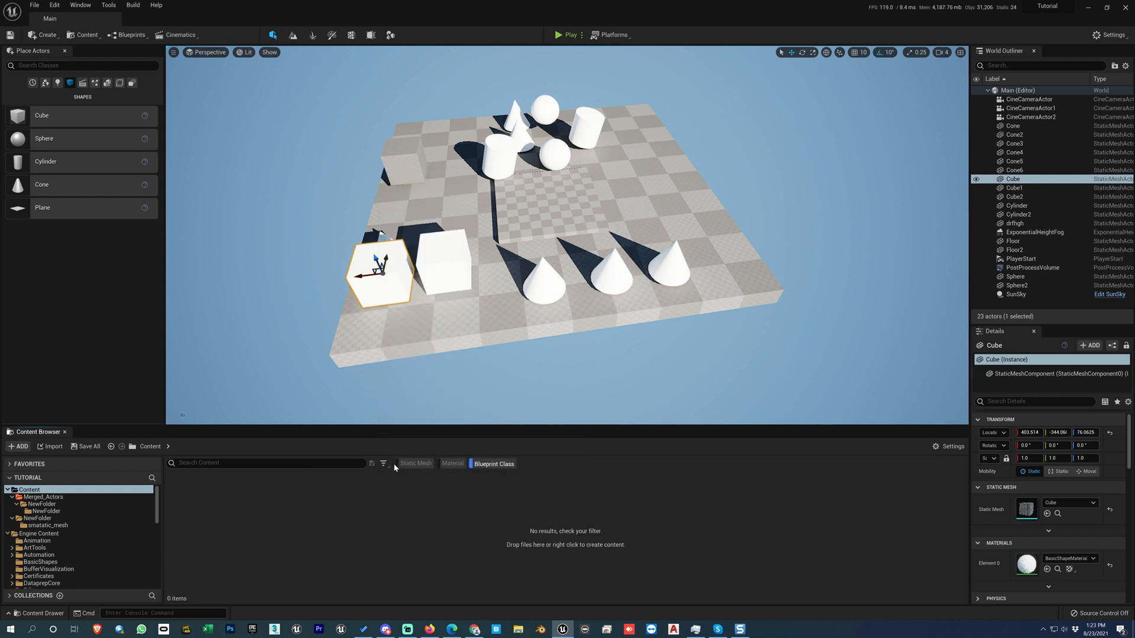
{"action": "left_click", "coordinate": [413, 465]}
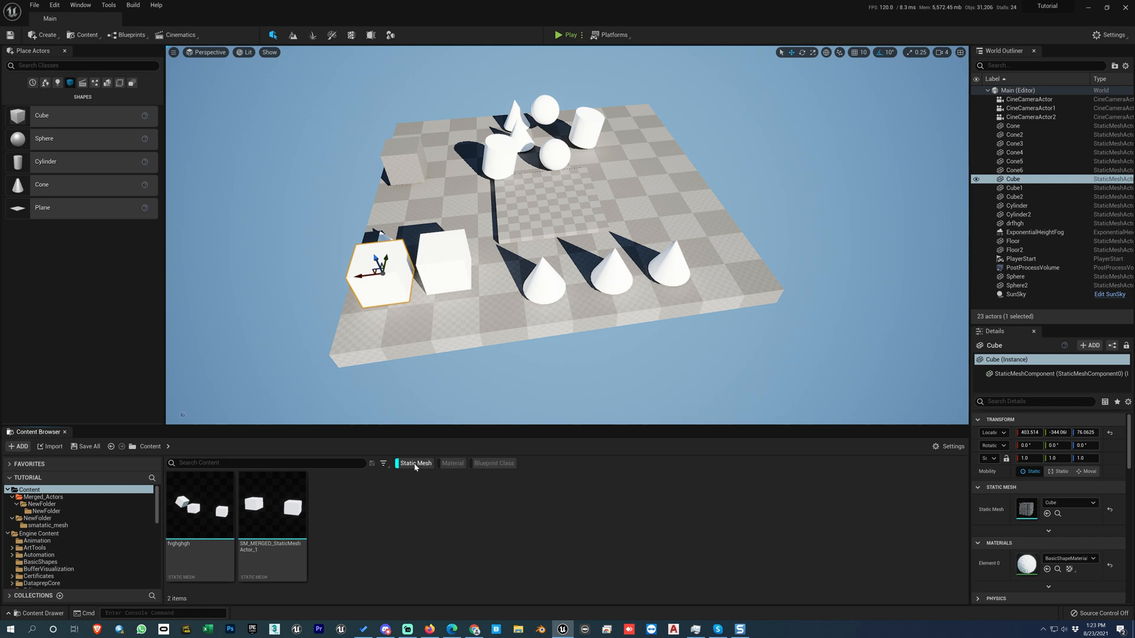
{"action": "left_click", "coordinate": [415, 464]}
{"action": "left_click", "coordinate": [427, 466]}
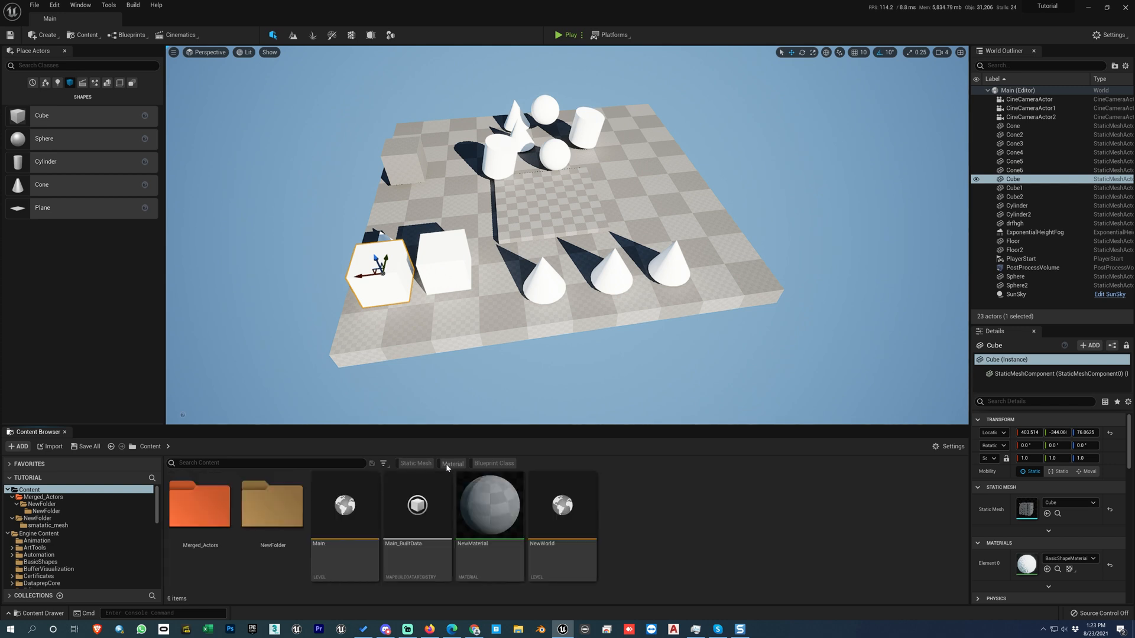
{"action": "left_click", "coordinate": [447, 467]}
{"action": "left_click", "coordinate": [449, 466]}
Filter the Content root by Texture and import 2021-Jeep-Compass-Front.jpg from the Desktop.
{"action": "left_click", "coordinate": [383, 464]}
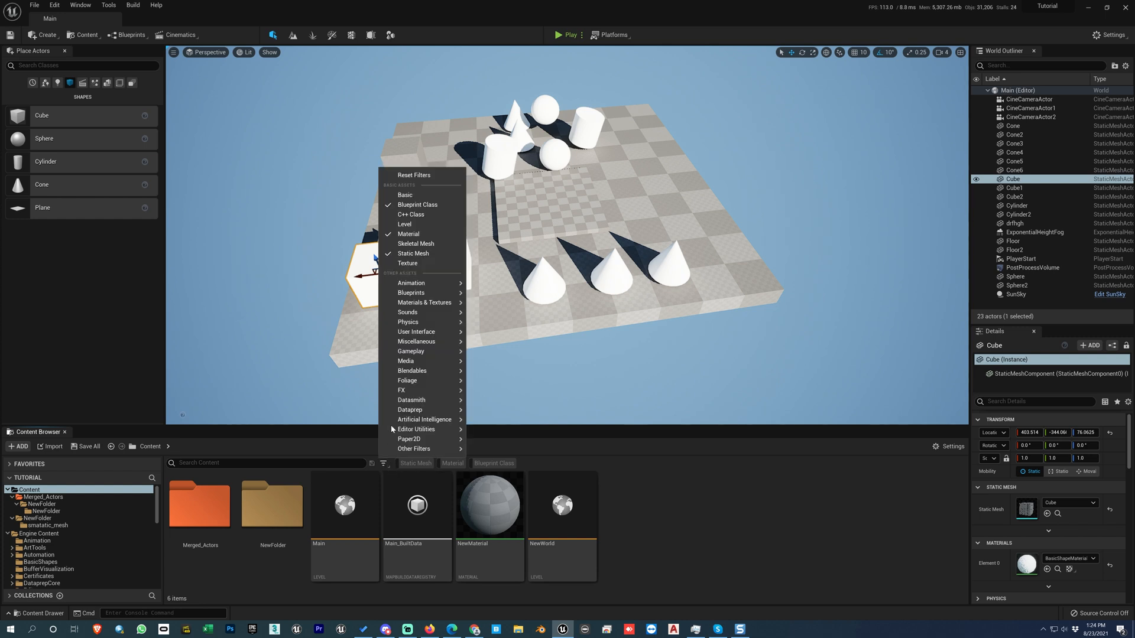
{"action": "left_click", "coordinate": [408, 262]}
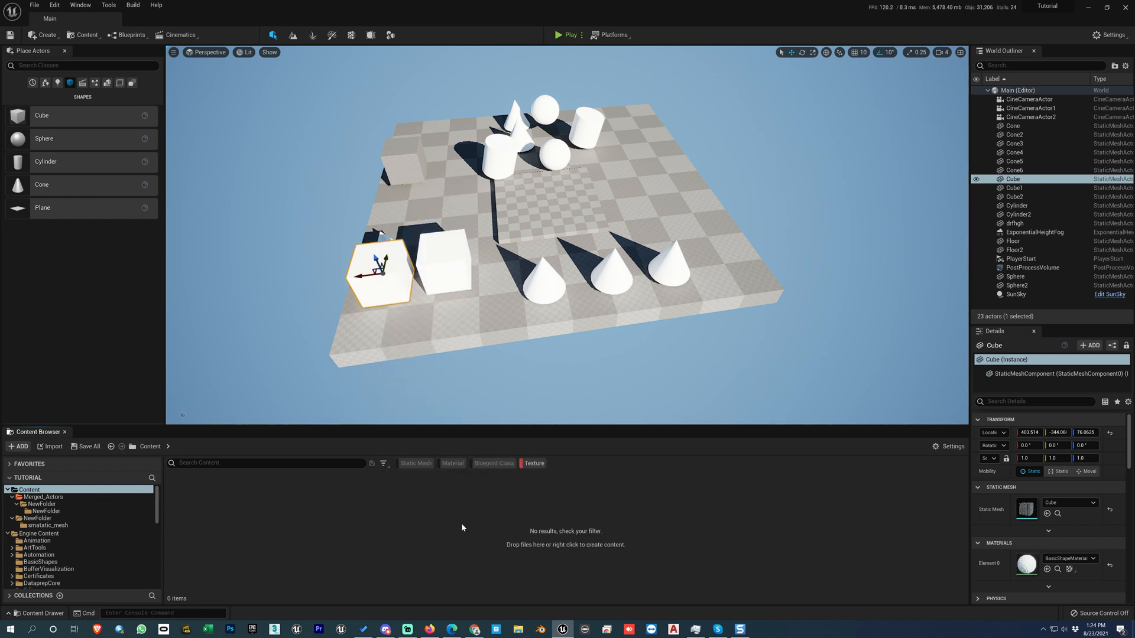
{"action": "right_click", "coordinate": [489, 517]}
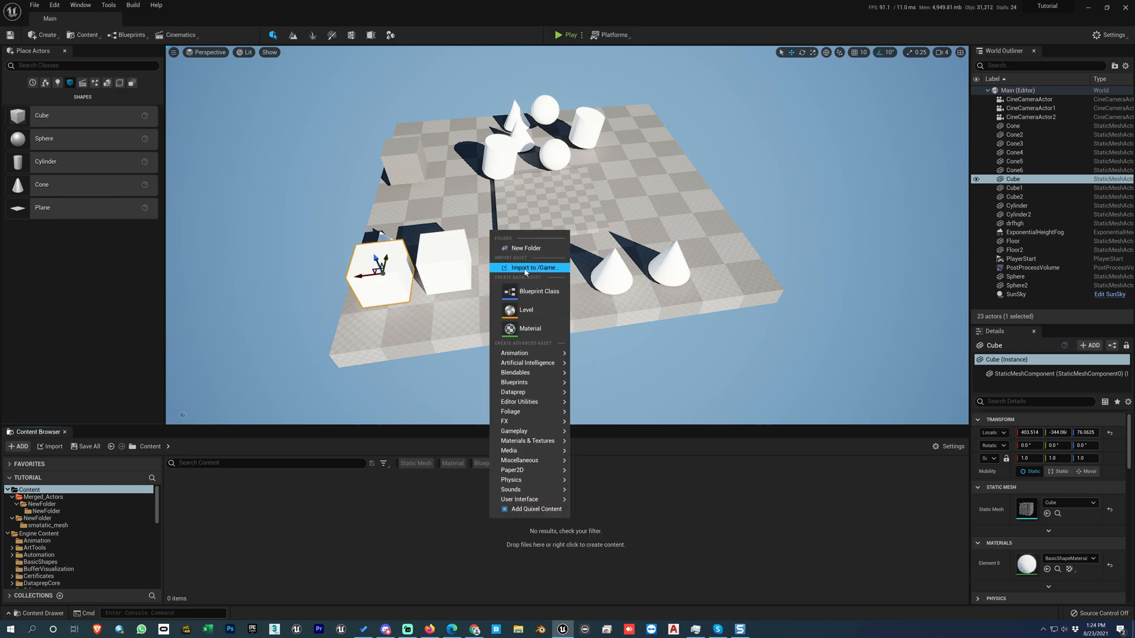
{"action": "left_click", "coordinate": [523, 269]}
{"action": "left_click", "coordinate": [36, 270]}
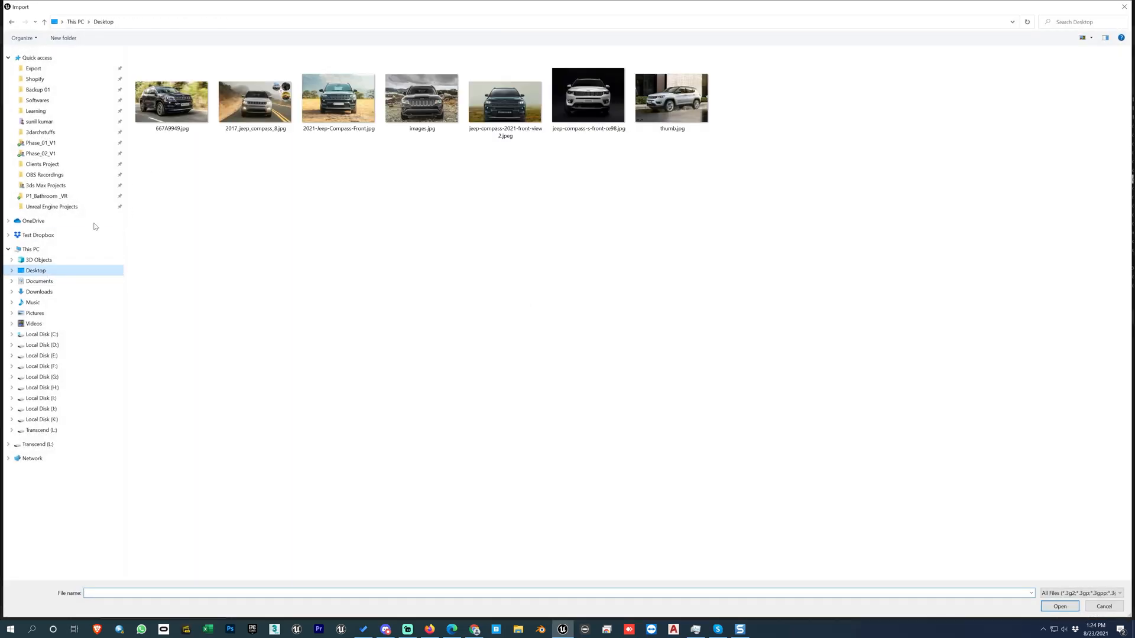
{"action": "double_click", "coordinate": [334, 101]}
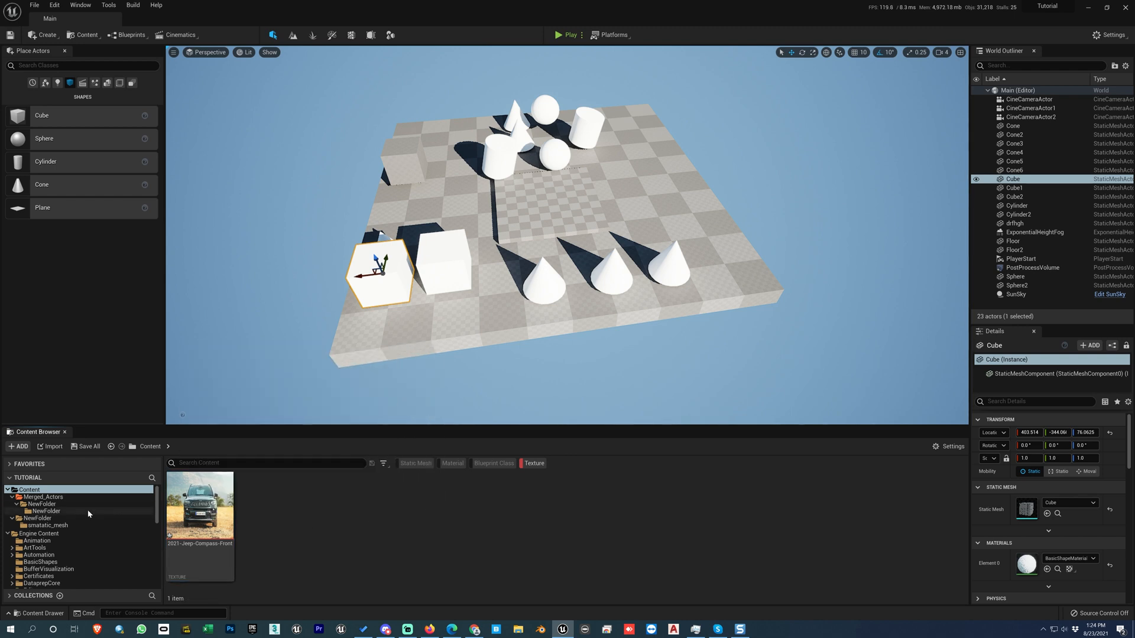
Check Merged_Actors and its NewFolder with the Texture filter active, and switch the filter off in the Content root.
{"action": "left_click", "coordinate": [58, 497]}
{"action": "left_click", "coordinate": [51, 504]}
{"action": "left_click", "coordinate": [32, 490]}
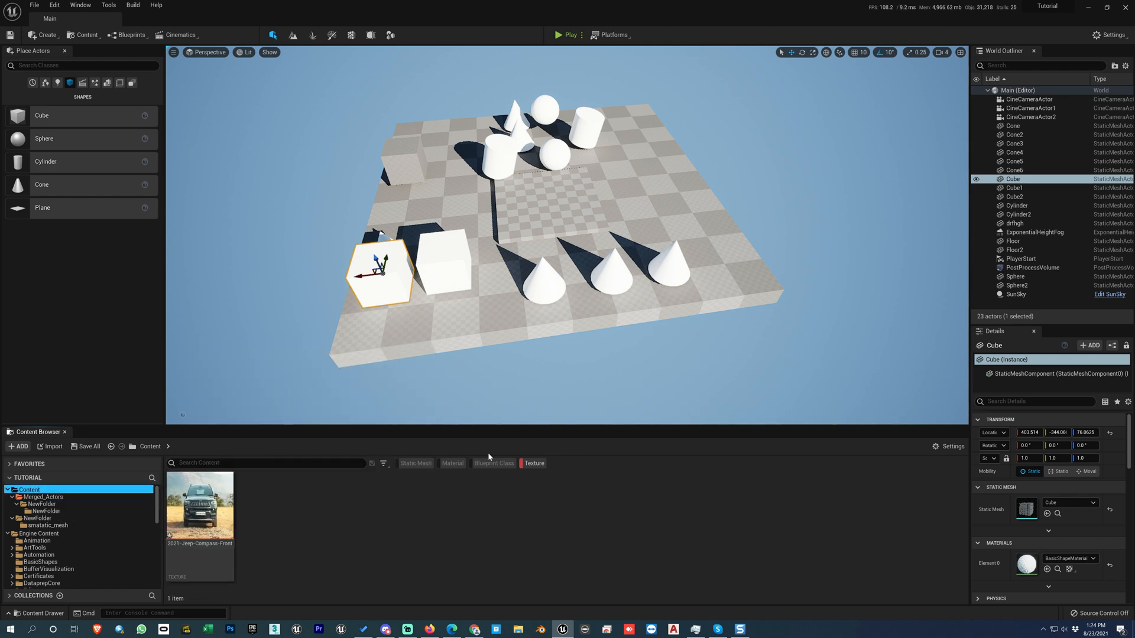
{"action": "left_click", "coordinate": [534, 463]}
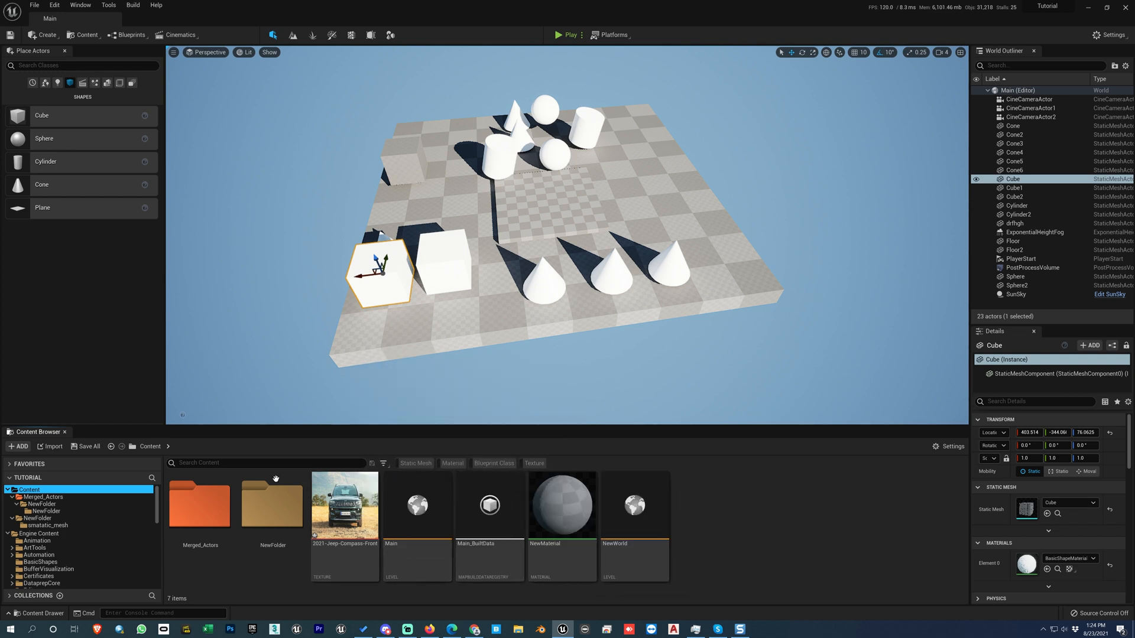
Move the 2021-Jeep-Compass-Front texture and the NewMaterial material from the Content root into NewFolder.
{"action": "left_click_drag", "start_coordinate": [345, 502], "coordinate": [273, 510]}
{"action": "left_click", "coordinate": [290, 526]}
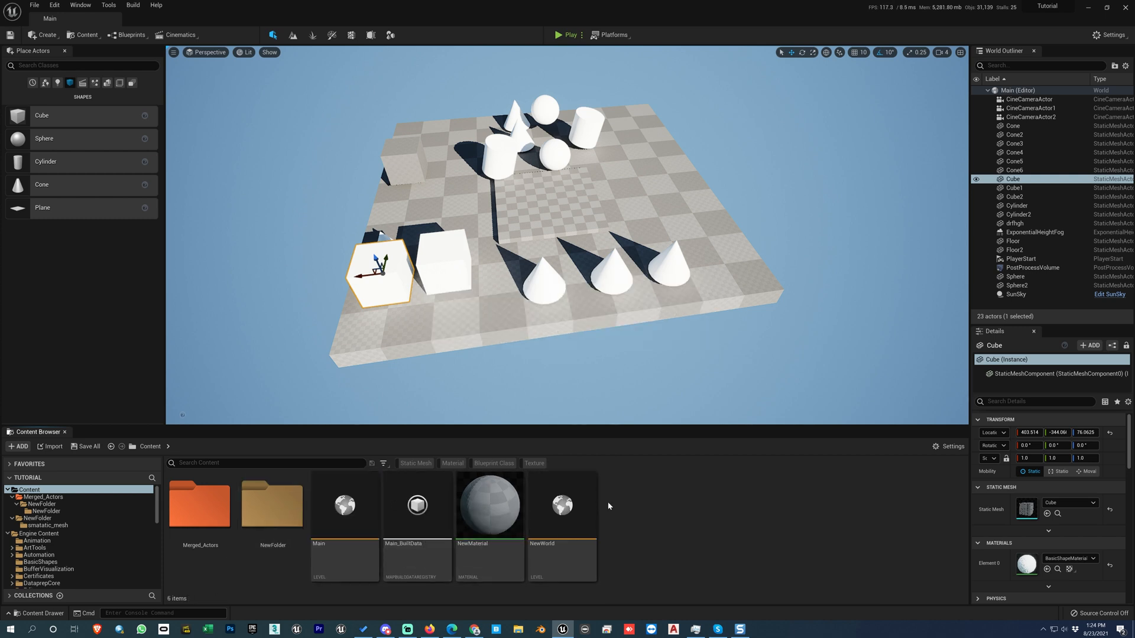
{"action": "left_click_drag", "start_coordinate": [492, 505], "coordinate": [265, 514]}
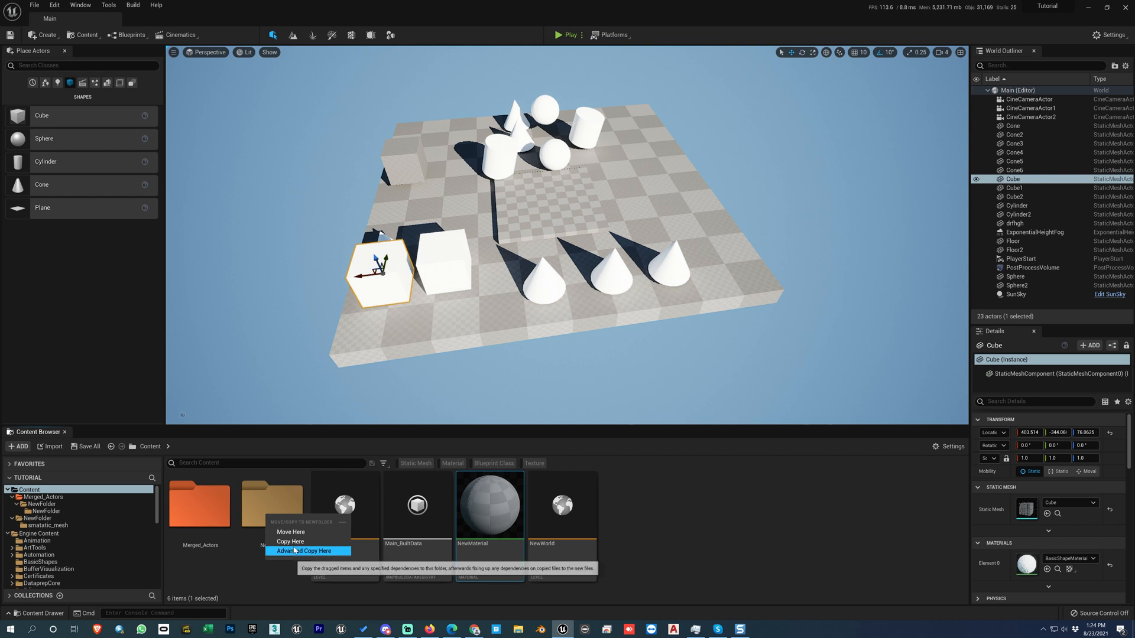
{"action": "left_click", "coordinate": [267, 507]}
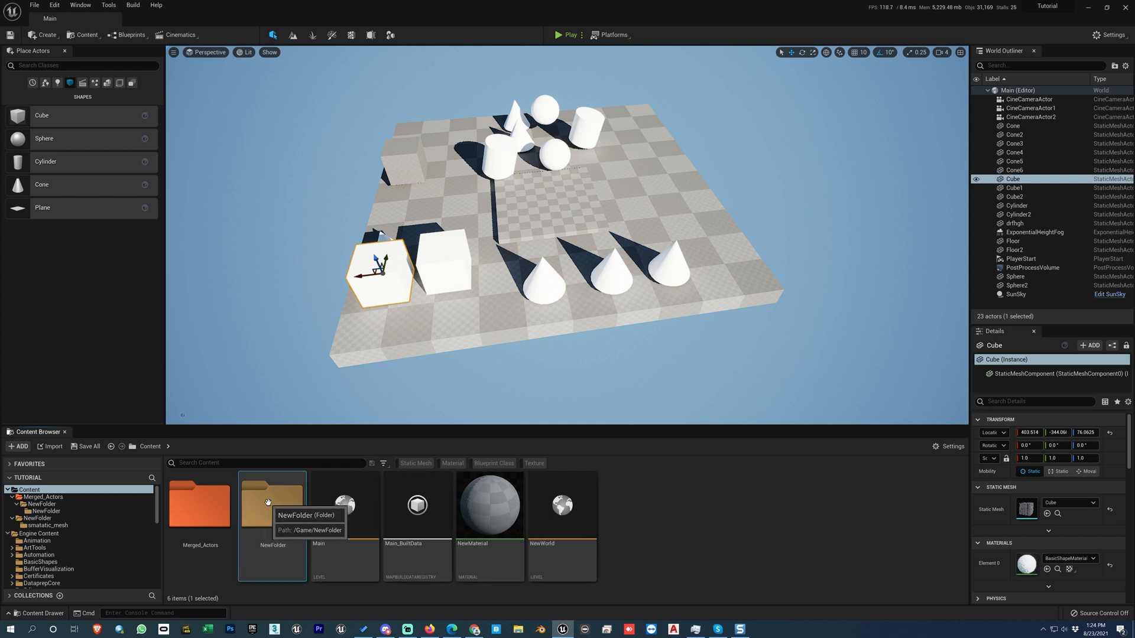
{"action": "left_click_drag", "start_coordinate": [490, 507], "coordinate": [263, 524]}
{"action": "left_click", "coordinate": [282, 530]}
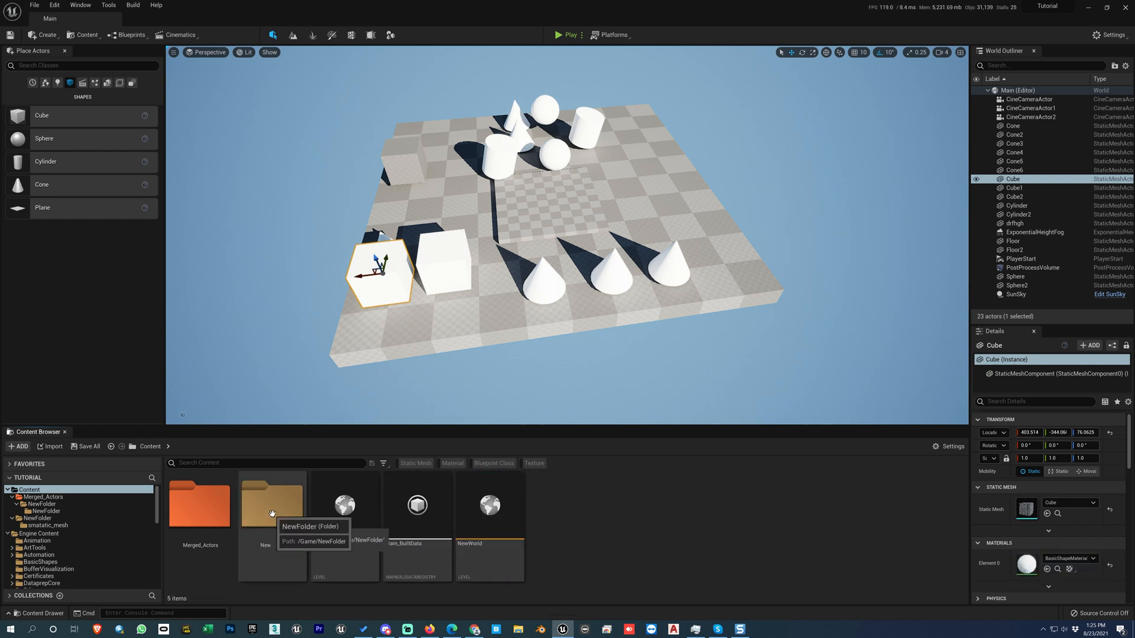
Move the empty innermost NewFolder under Merged_Actors into its parent NewFolder, and return to the Content root.
{"action": "left_click", "coordinate": [84, 510]}
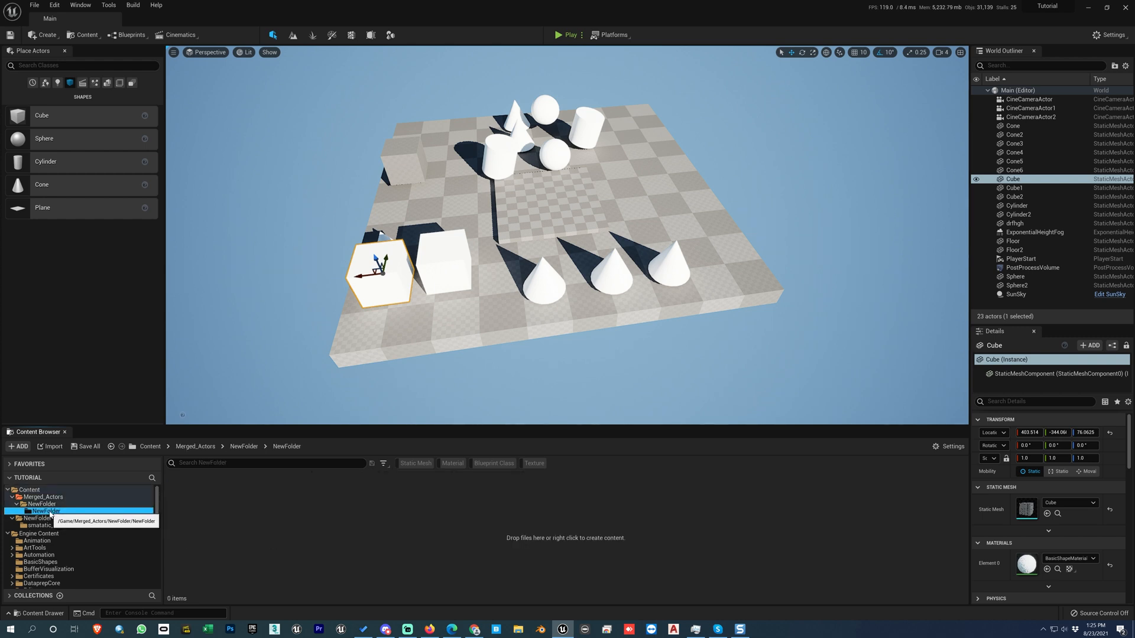
{"action": "left_click_drag", "start_coordinate": [50, 513], "coordinate": [47, 504]}
{"action": "left_click", "coordinate": [65, 523]}
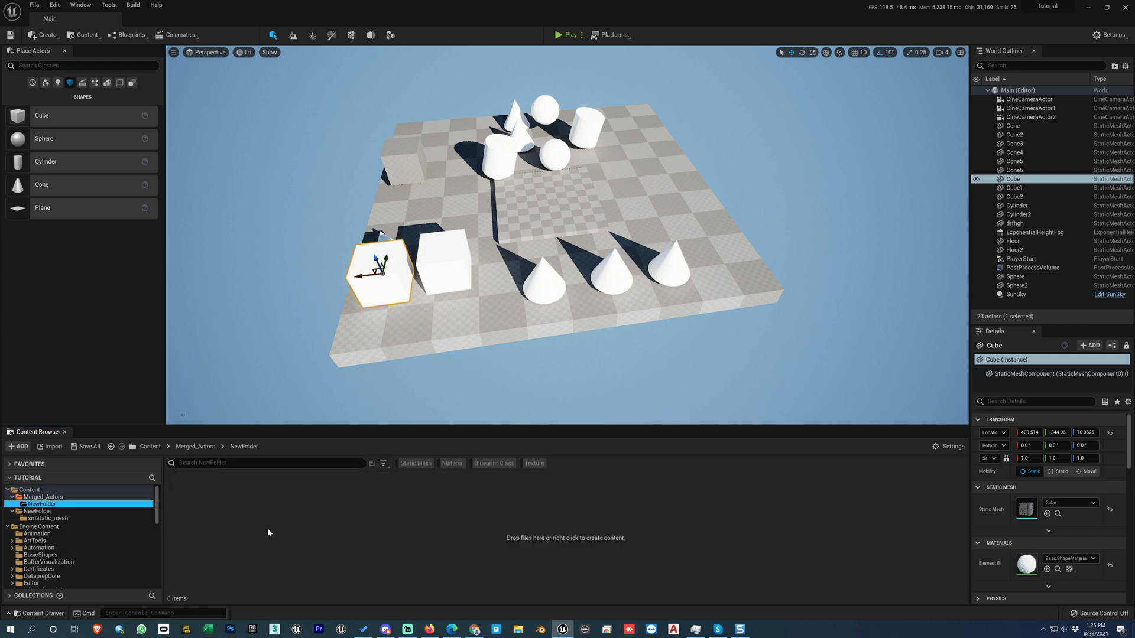
{"action": "left_click", "coordinate": [47, 497]}
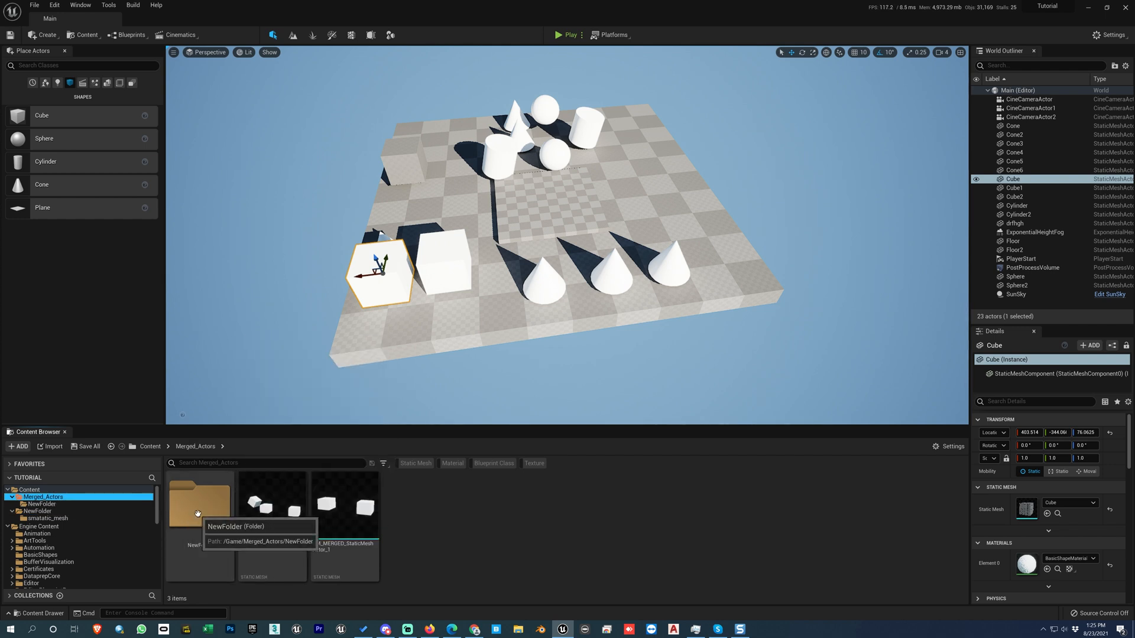
{"action": "left_click", "coordinate": [29, 490]}
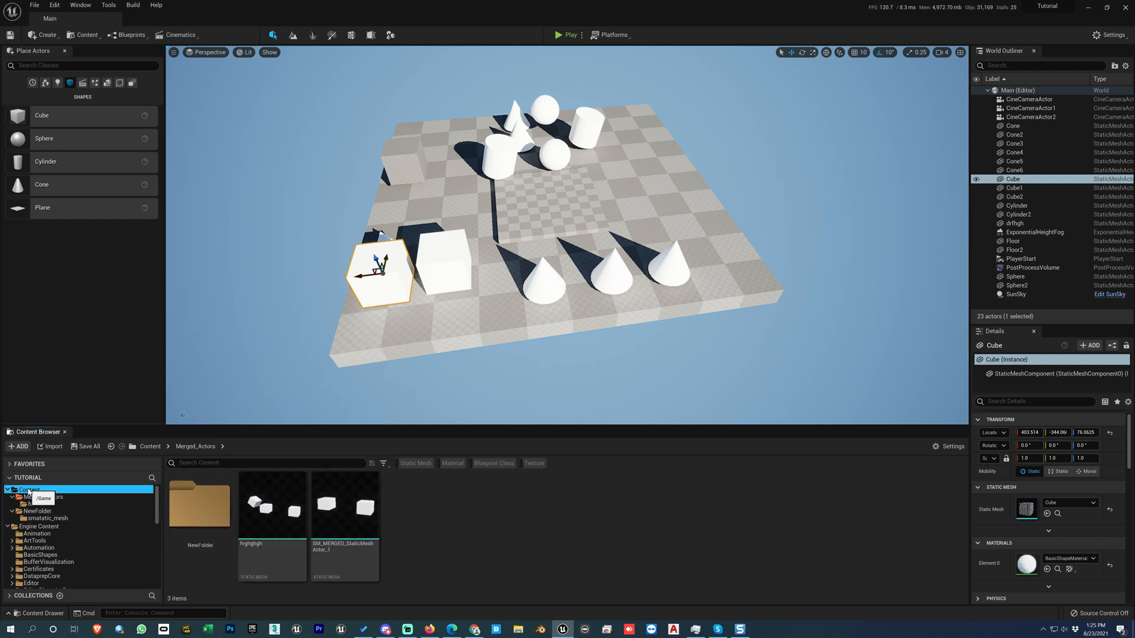
Toggle the Texture filter on and off, and add the Not Used In Any Level filter to the Content root.
{"action": "left_click", "coordinate": [524, 464]}
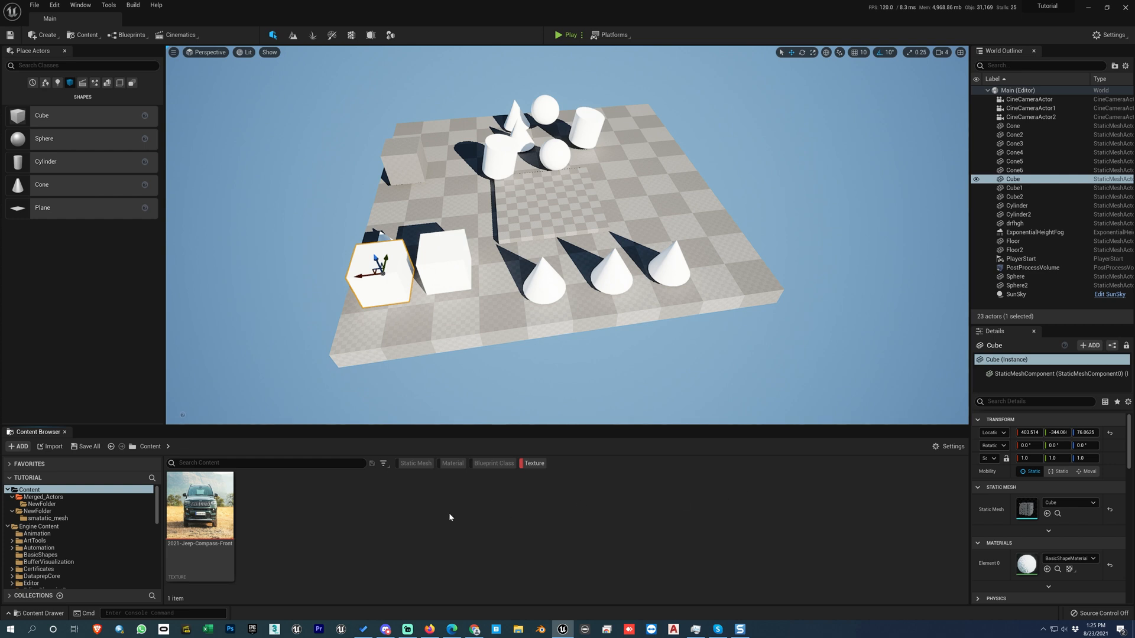
{"action": "left_click", "coordinate": [529, 465]}
{"action": "left_click", "coordinate": [384, 464]}
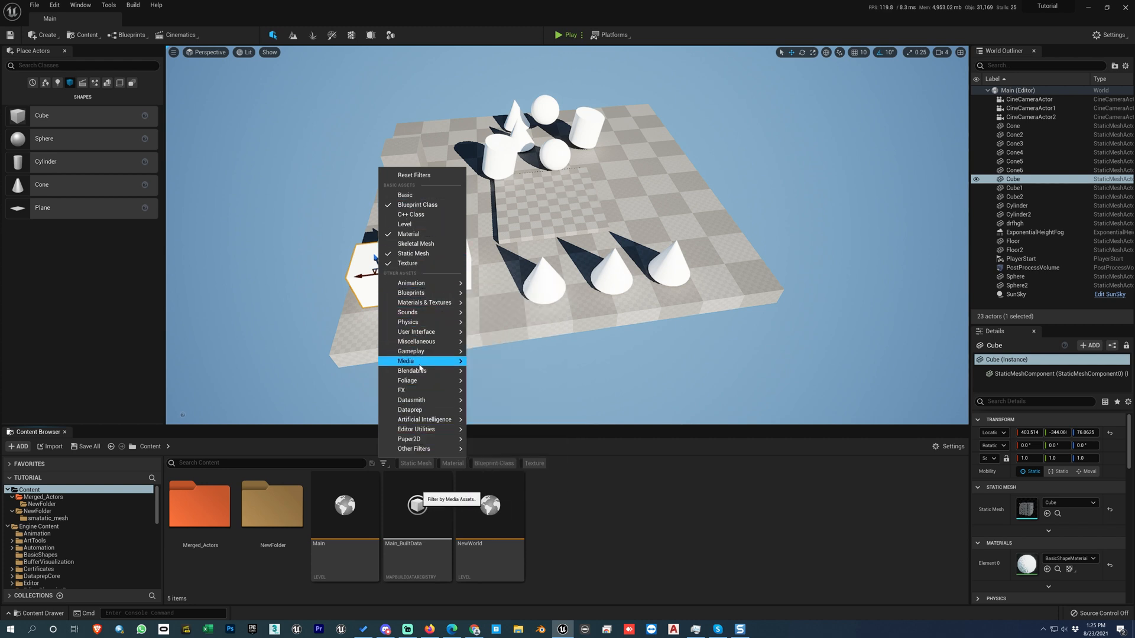
{"action": "mouse_move", "coordinate": [420, 366]}
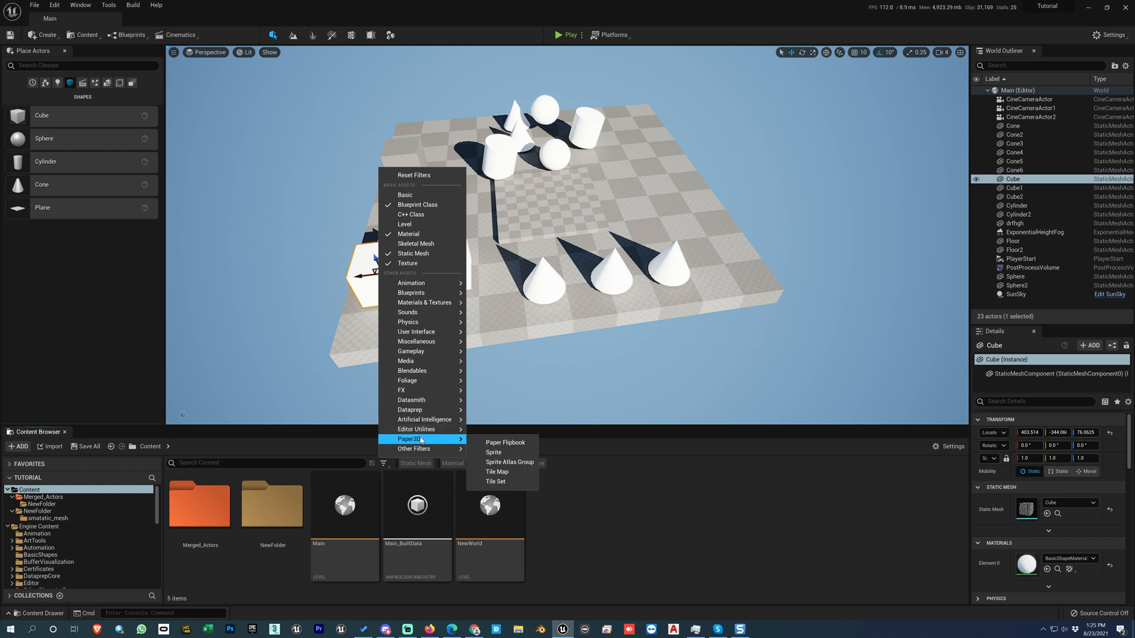
{"action": "mouse_move", "coordinate": [418, 450]}
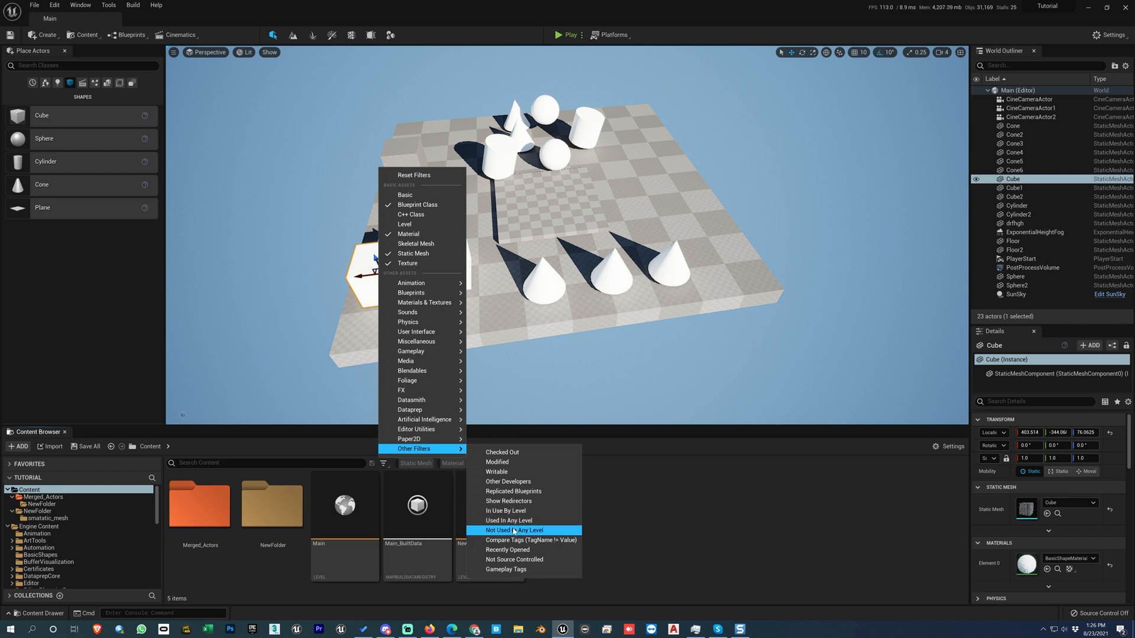
{"action": "left_click", "coordinate": [515, 531]}
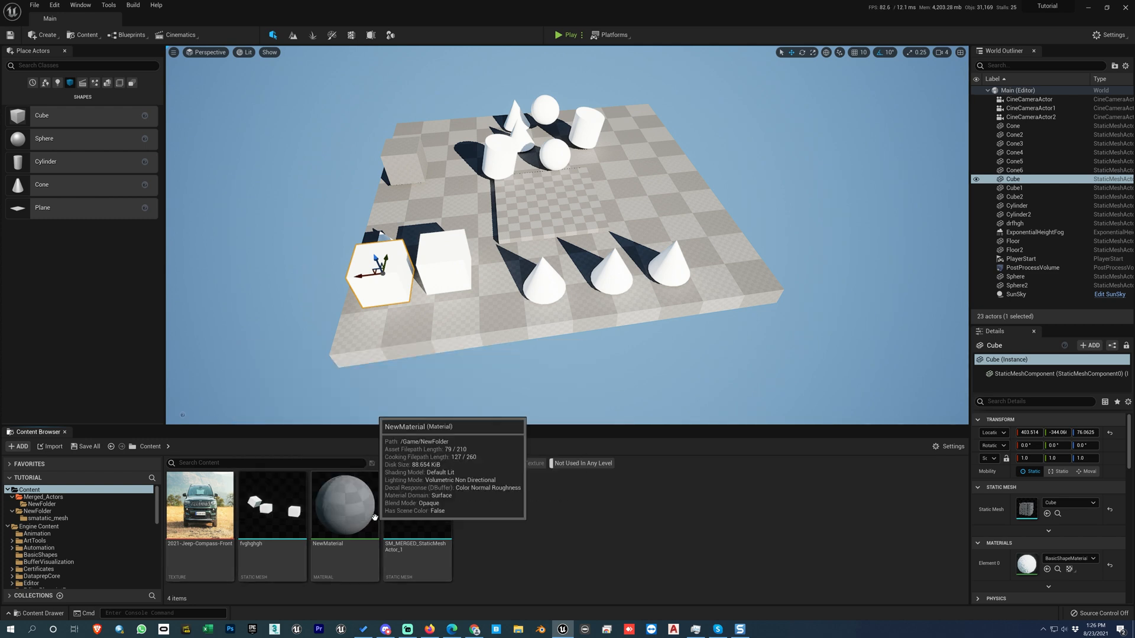
Select all the assets not used in any level and examine the available asset actions without applying any.
{"action": "left_click", "coordinate": [229, 509]}
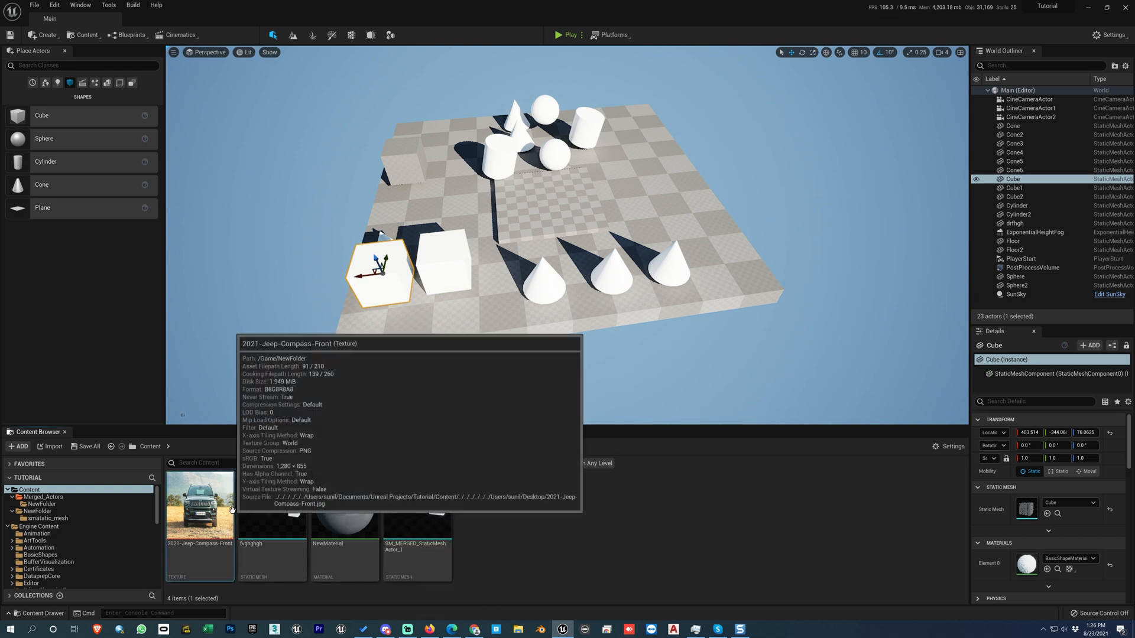
{"action": "left_click", "coordinate": [271, 513], "text": "ctrl"}
{"action": "left_click", "coordinate": [371, 510], "text": "ctrl"}
{"action": "left_click", "coordinate": [417, 507], "text": "ctrl"}
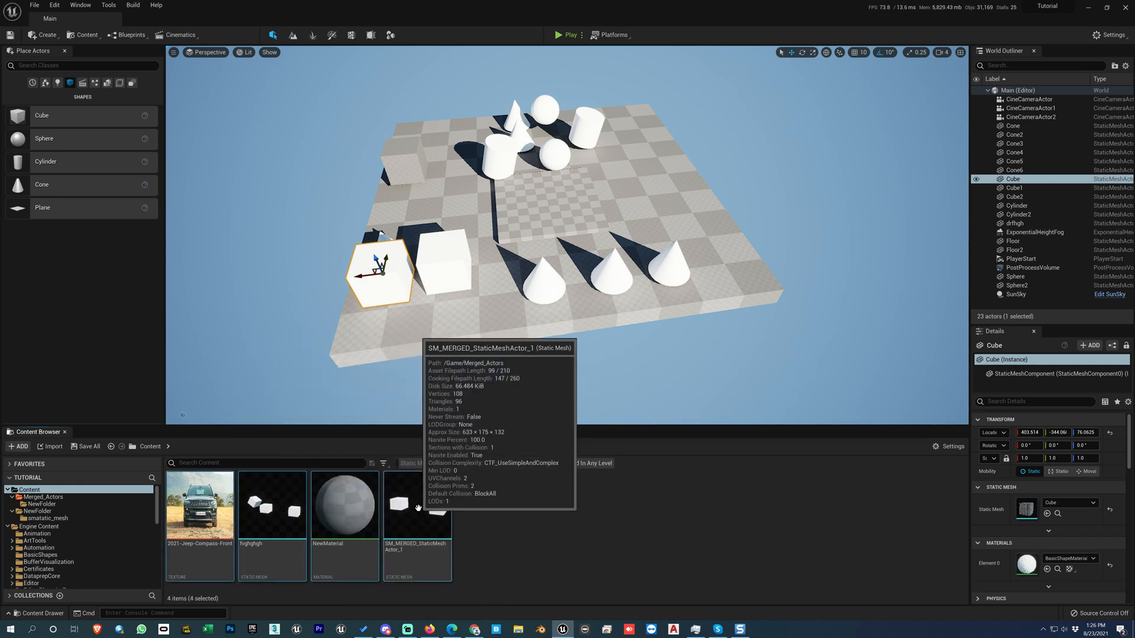
{"action": "right_click", "coordinate": [419, 507]}
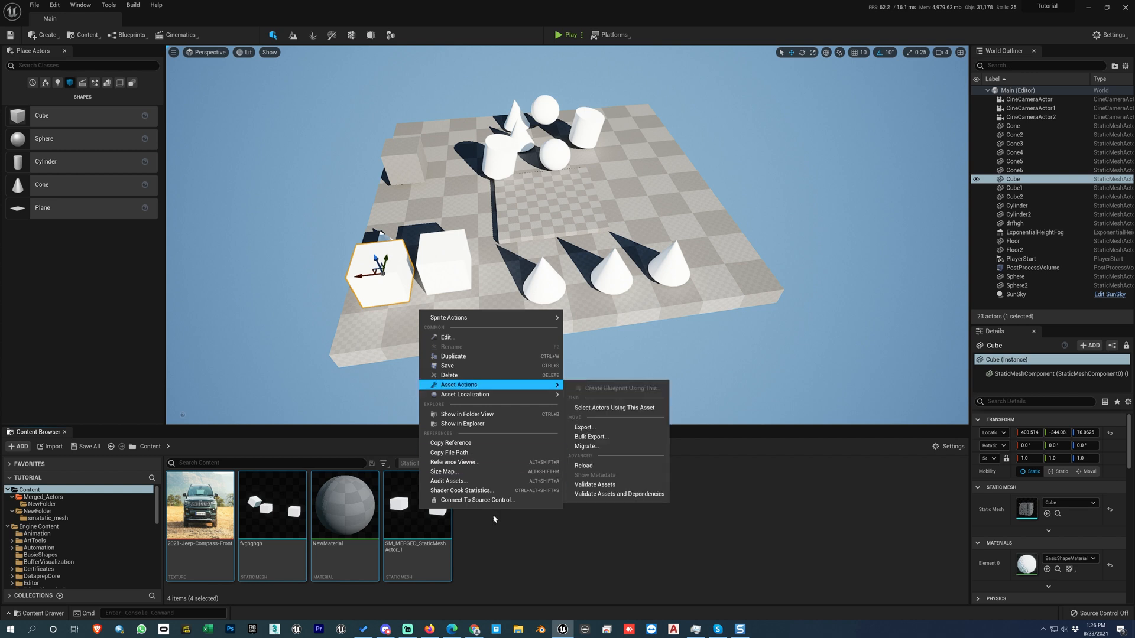
{"action": "left_click", "coordinate": [471, 540]}
Reset all asset filters in the Content root and recheck the list of filter types.
{"action": "left_click", "coordinate": [381, 465]}
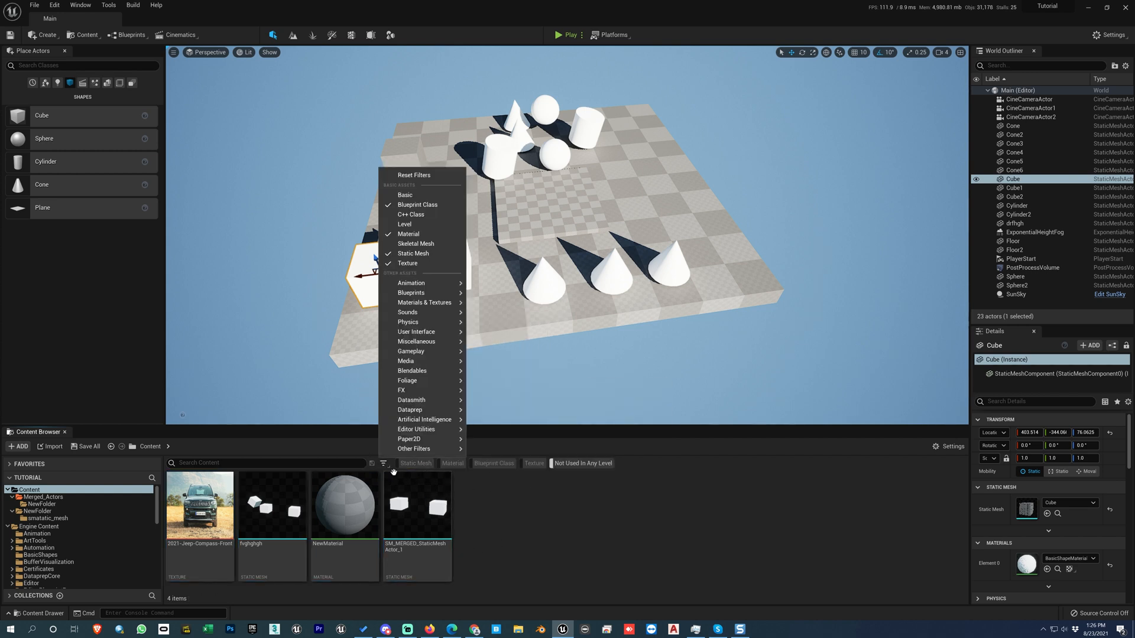
{"action": "mouse_move", "coordinate": [425, 449]}
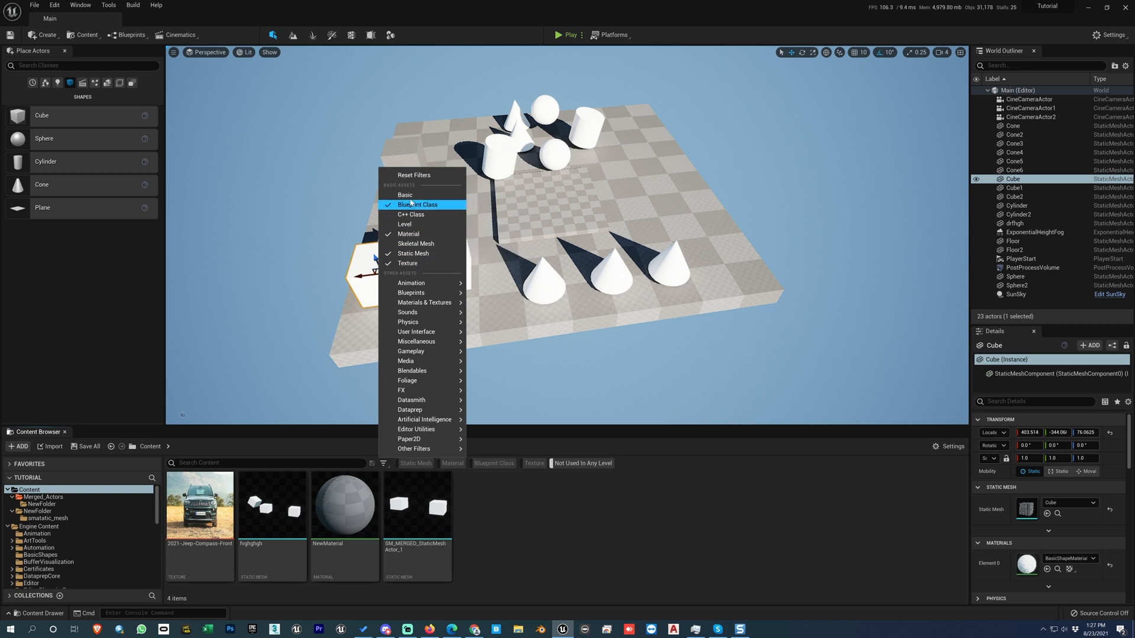
{"action": "left_click", "coordinate": [415, 177]}
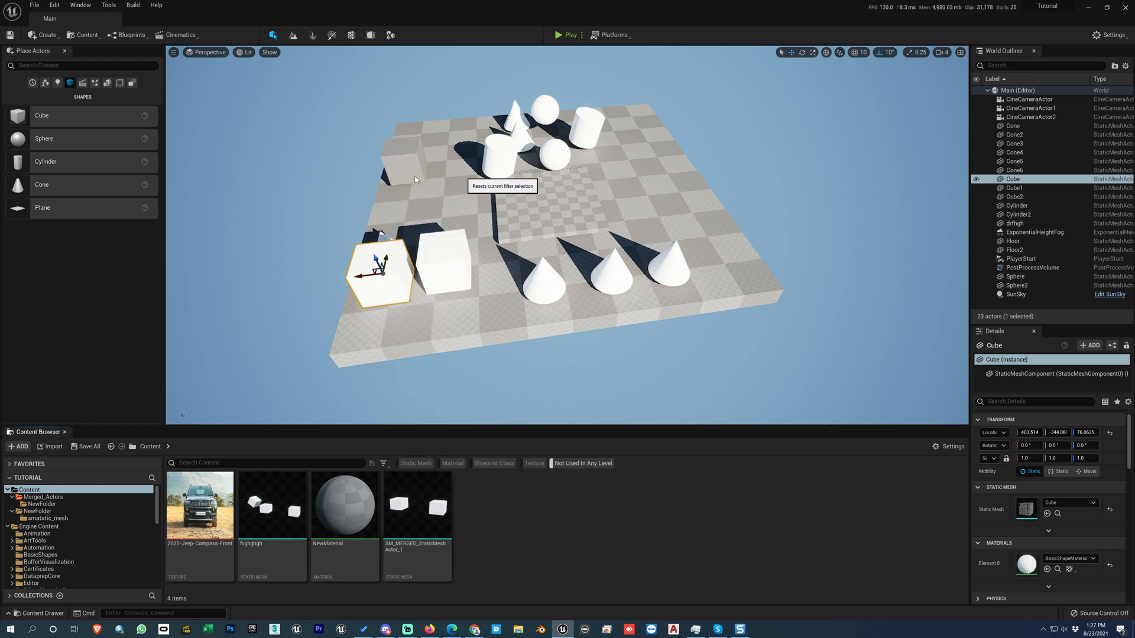
{"action": "left_click", "coordinate": [383, 464]}
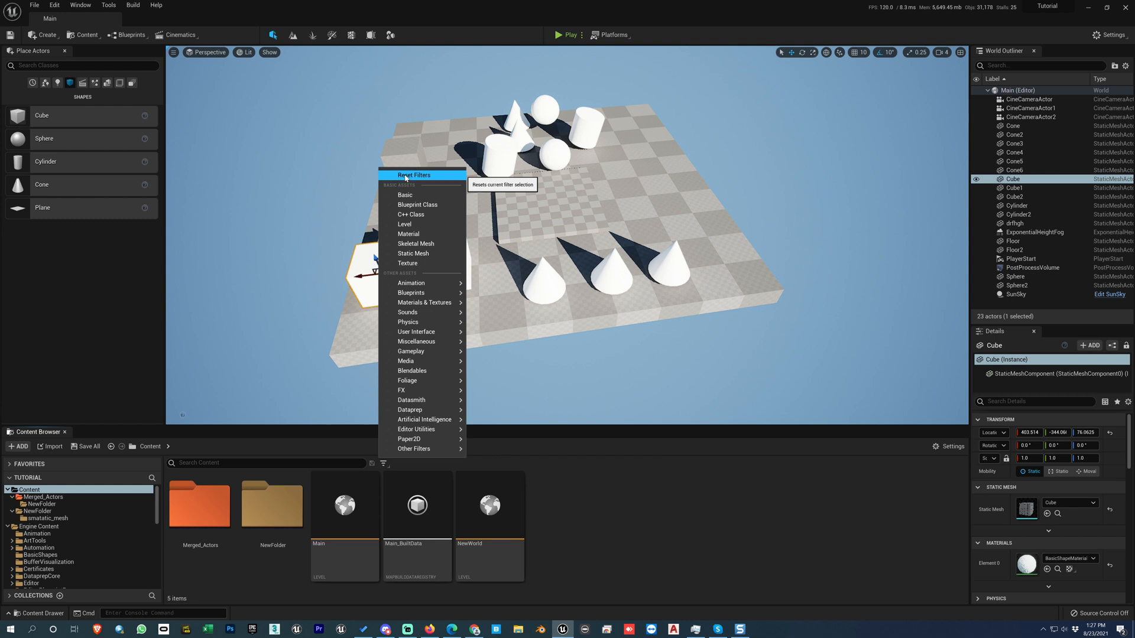
{"action": "left_click", "coordinate": [622, 449]}
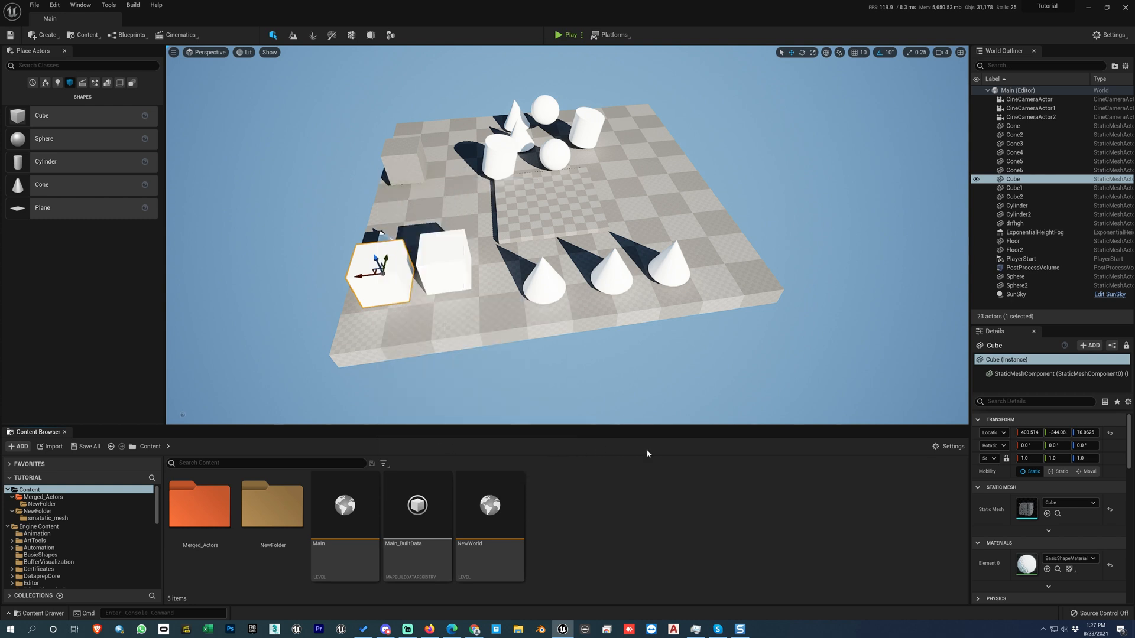
Add Static Mesh, Material and Texture filters to the Content root.
{"action": "left_click", "coordinate": [382, 463]}
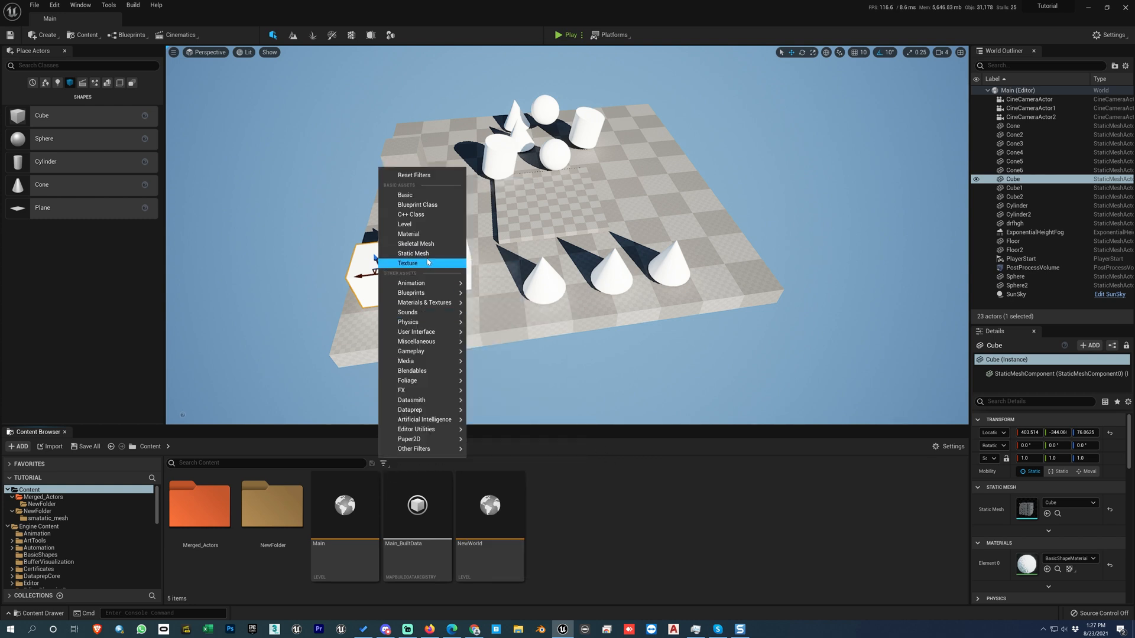
{"action": "left_click", "coordinate": [422, 261]}
{"action": "left_click", "coordinate": [383, 464]}
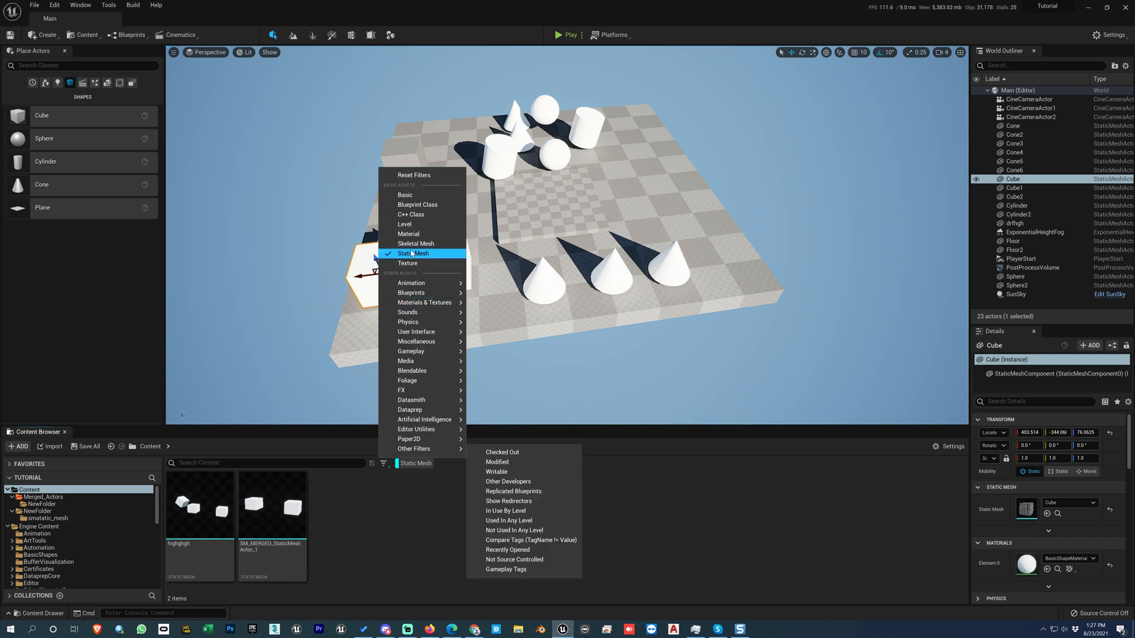
{"action": "left_click", "coordinate": [412, 234]}
{"action": "left_click", "coordinate": [382, 464]}
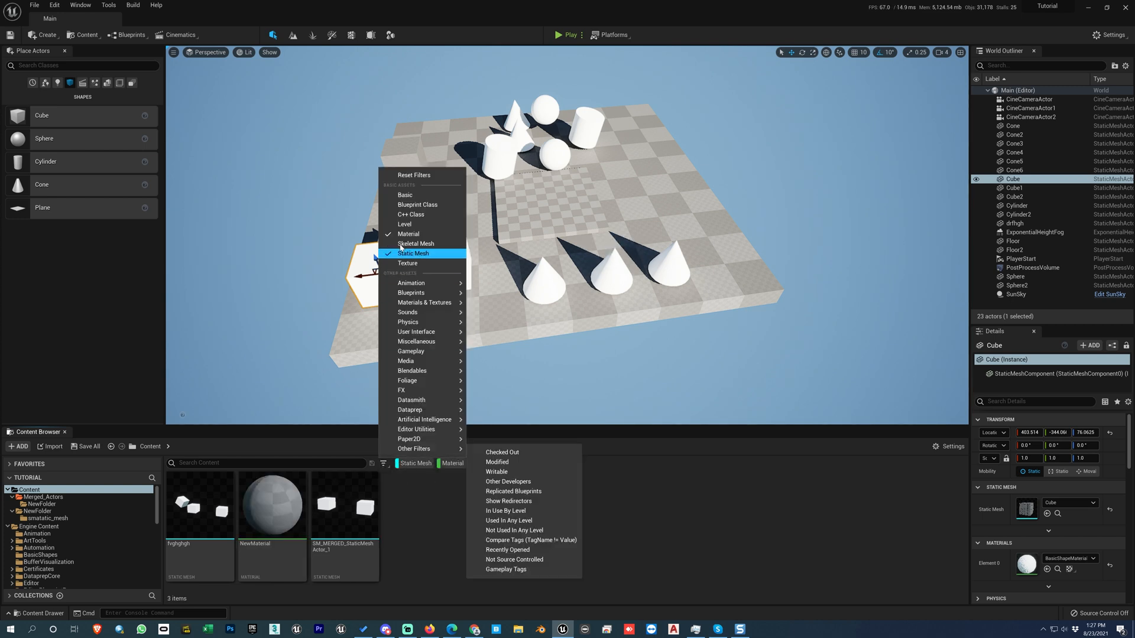
{"action": "left_click", "coordinate": [406, 264]}
Look through the other asset filter categories and clear the Static Mesh, Material and Texture filters with Reset Filters.
{"action": "left_click", "coordinate": [382, 463]}
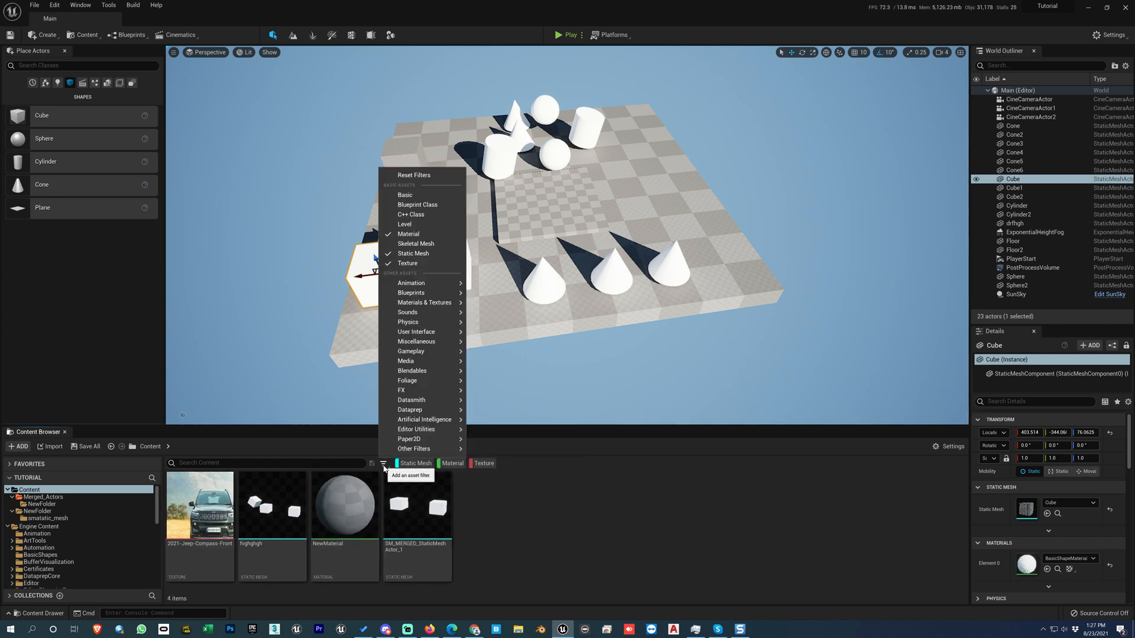
{"action": "mouse_move", "coordinate": [458, 458]}
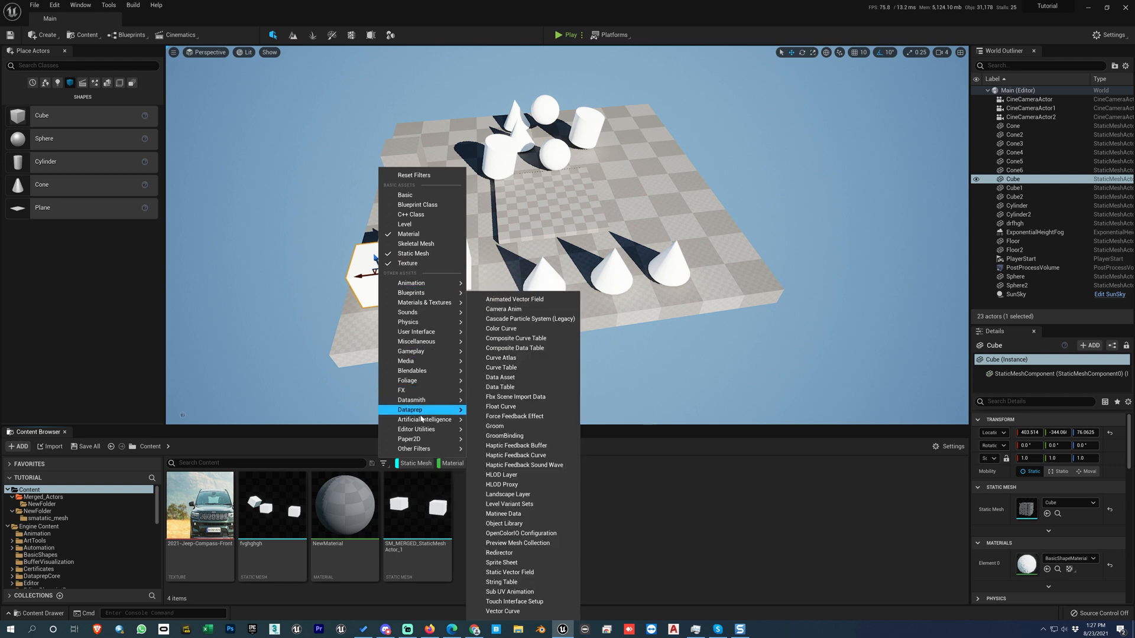
{"action": "left_click", "coordinate": [421, 178]}
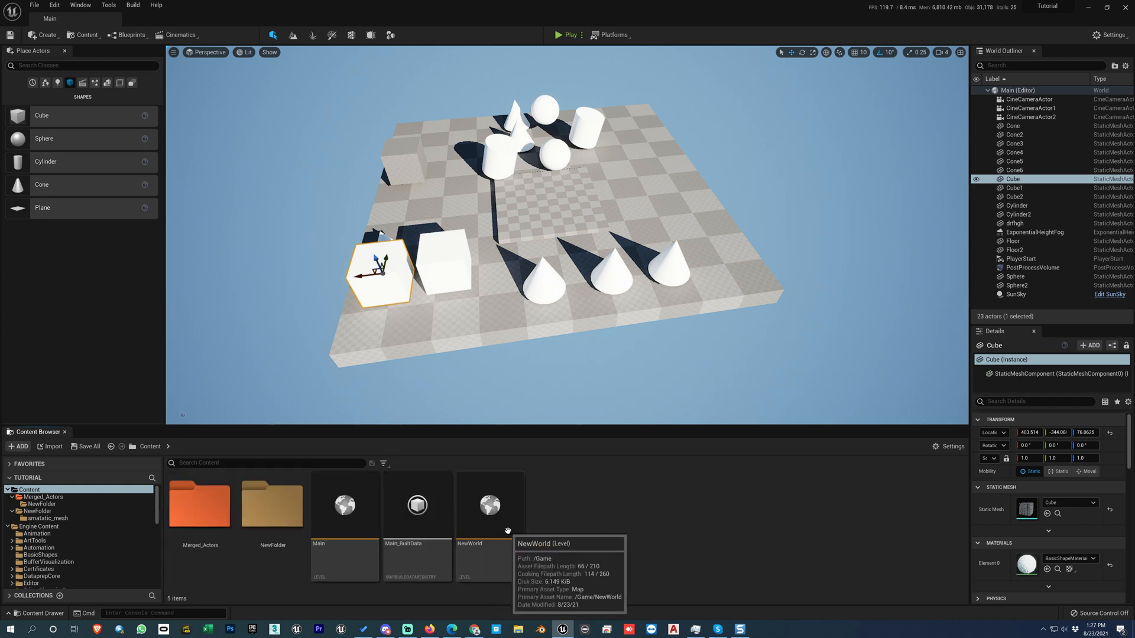